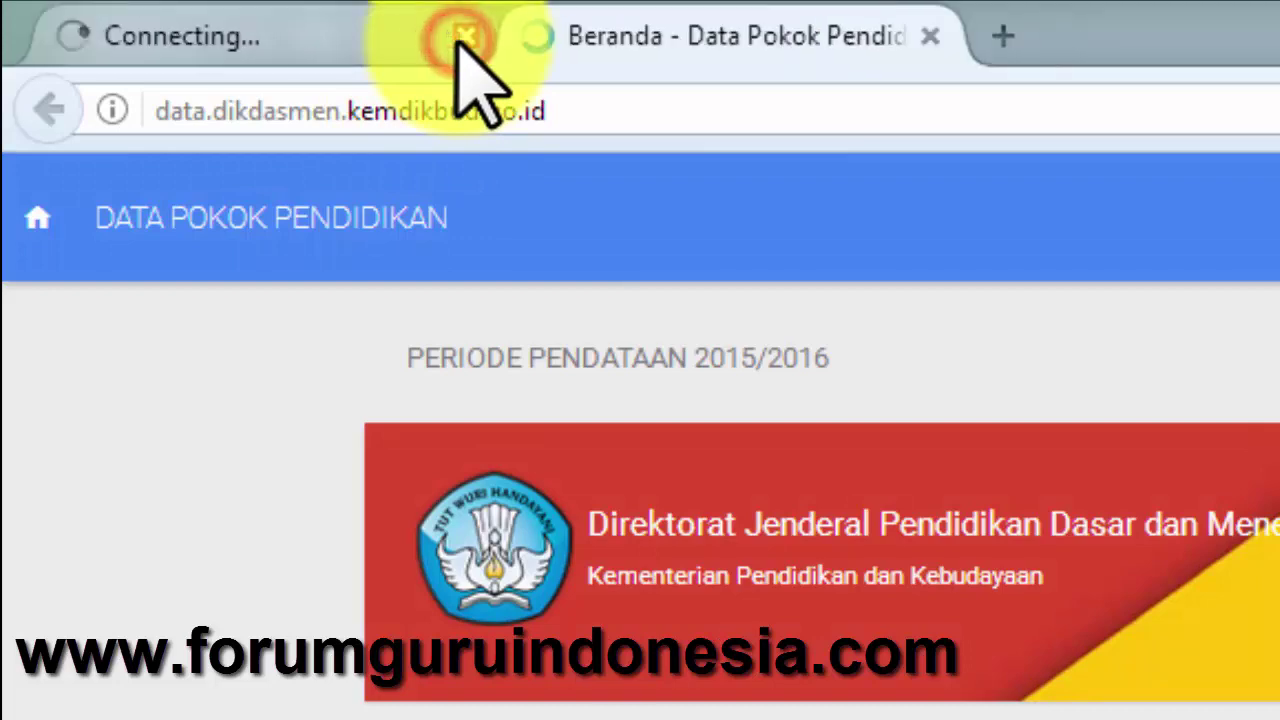
- Close the 504 and Connecting tabs, keeping only the Data Pokok Pendidikan home page
left_click(460, 36)
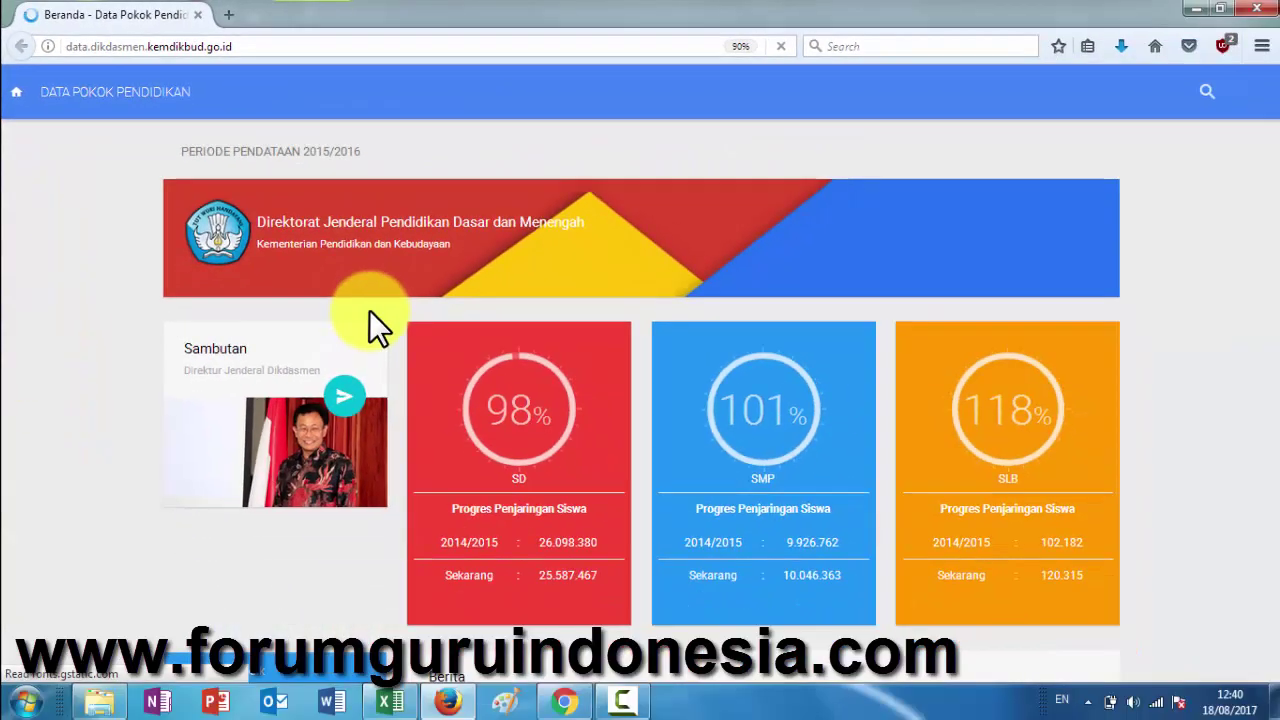
scroll(366, 345, "down", 2)
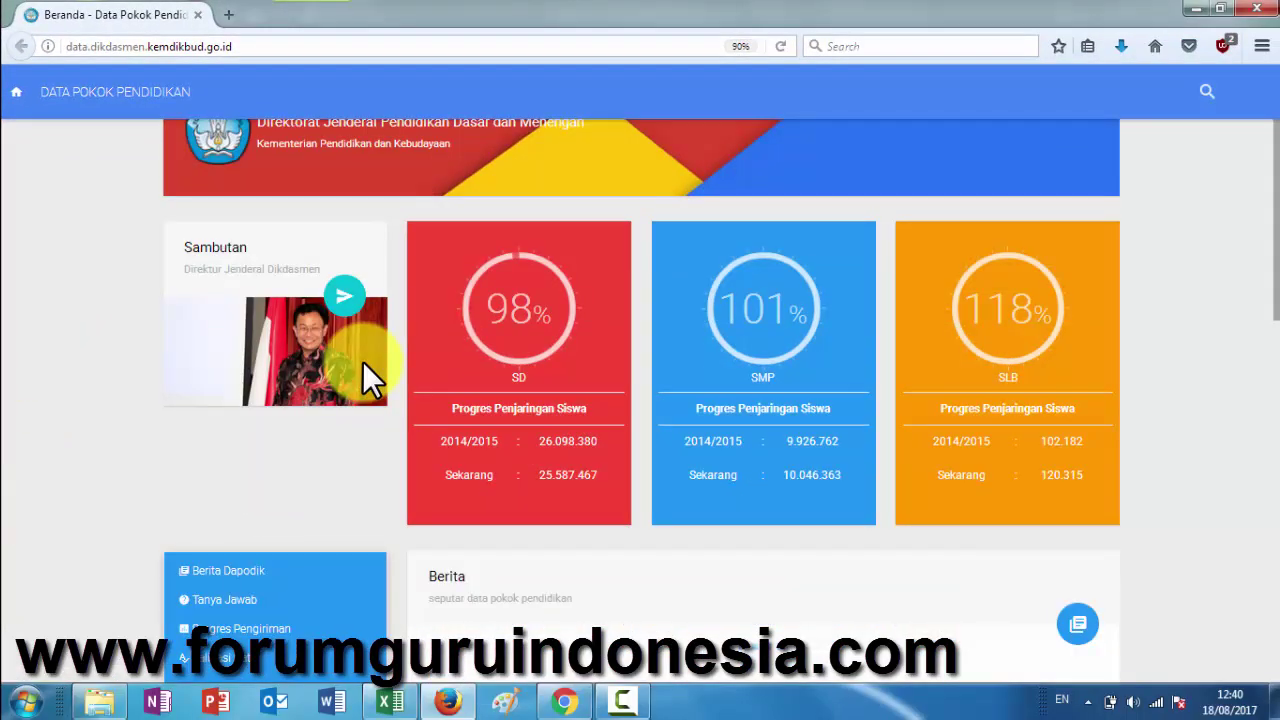
scroll(362, 361, "down", 10)
scroll(362, 361, "up", 5)
scroll(362, 361, "up", 6)
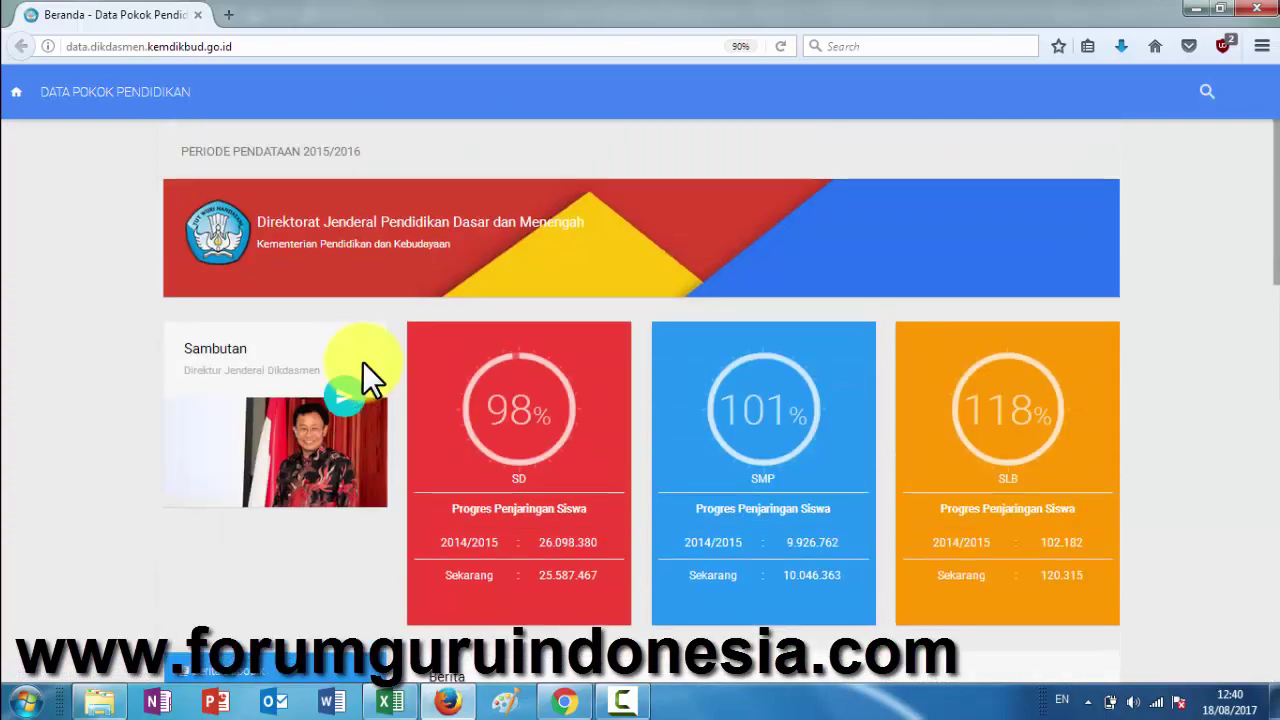
scroll(362, 361, "down", 5)
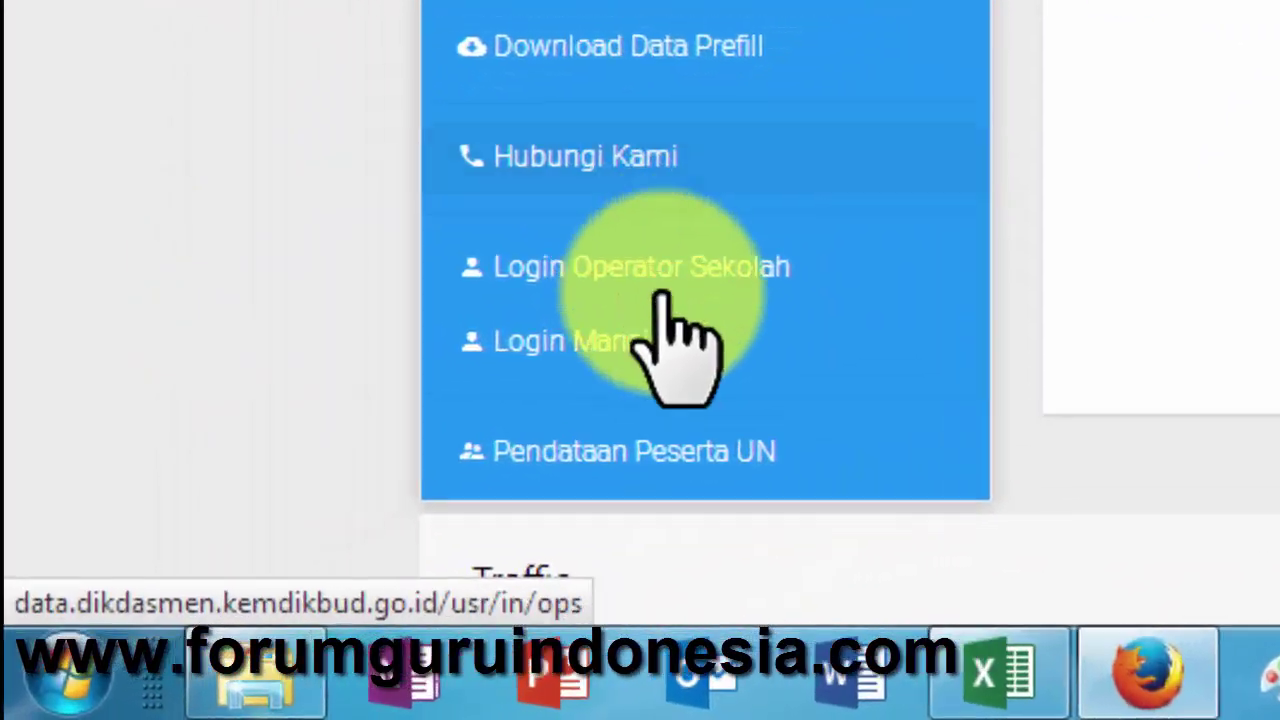
- Log in as school operator and open the Tarik Peserta Didik form's registration types
left_click(716, 247)
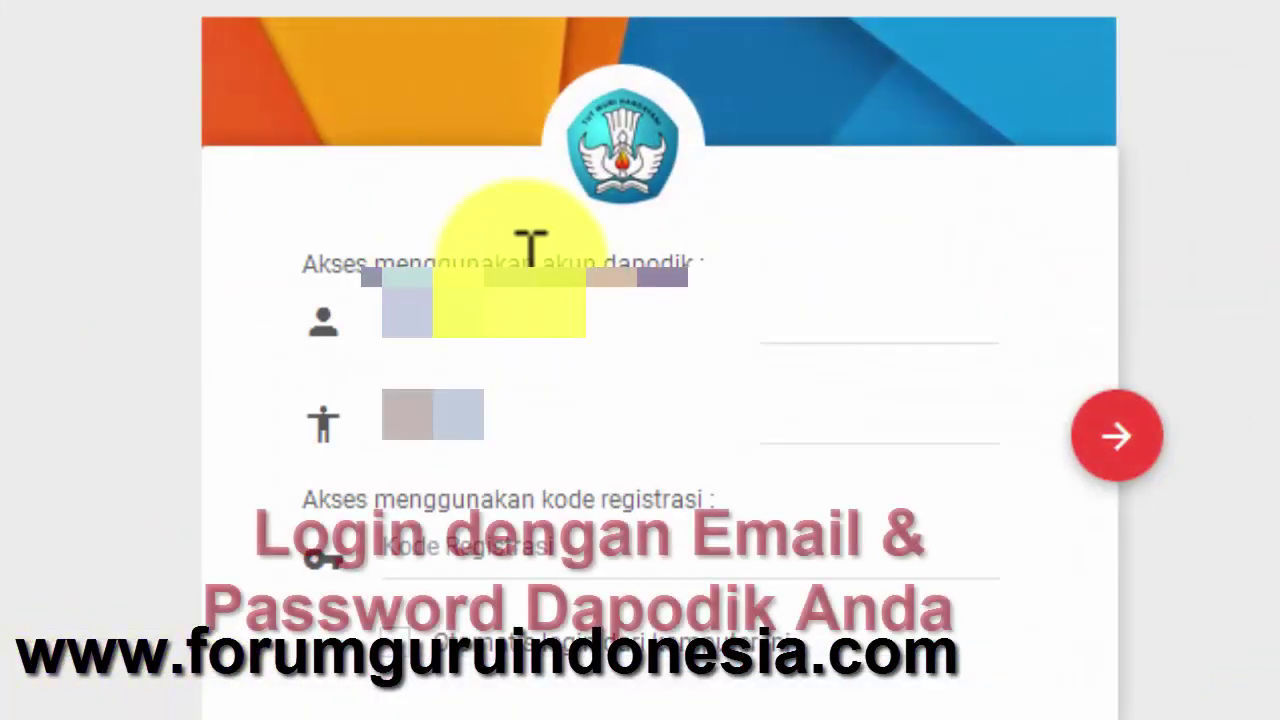
left_click(555, 310)
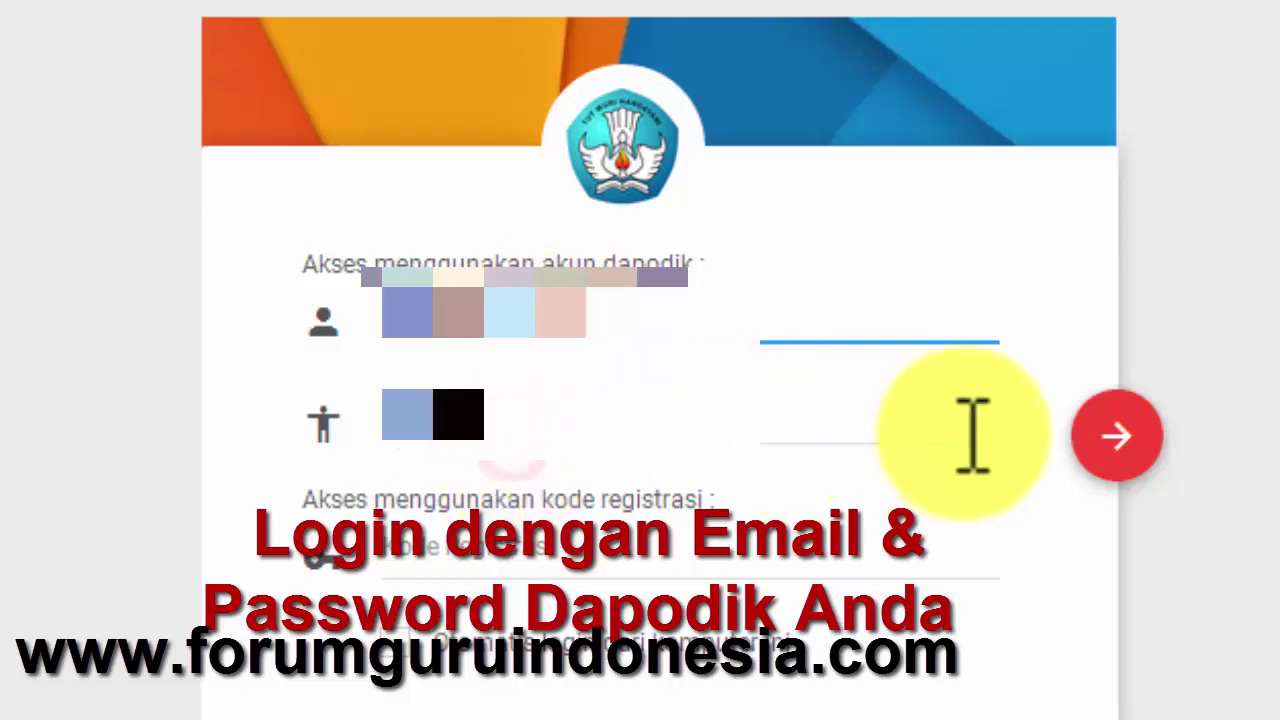
left_click(1110, 438)
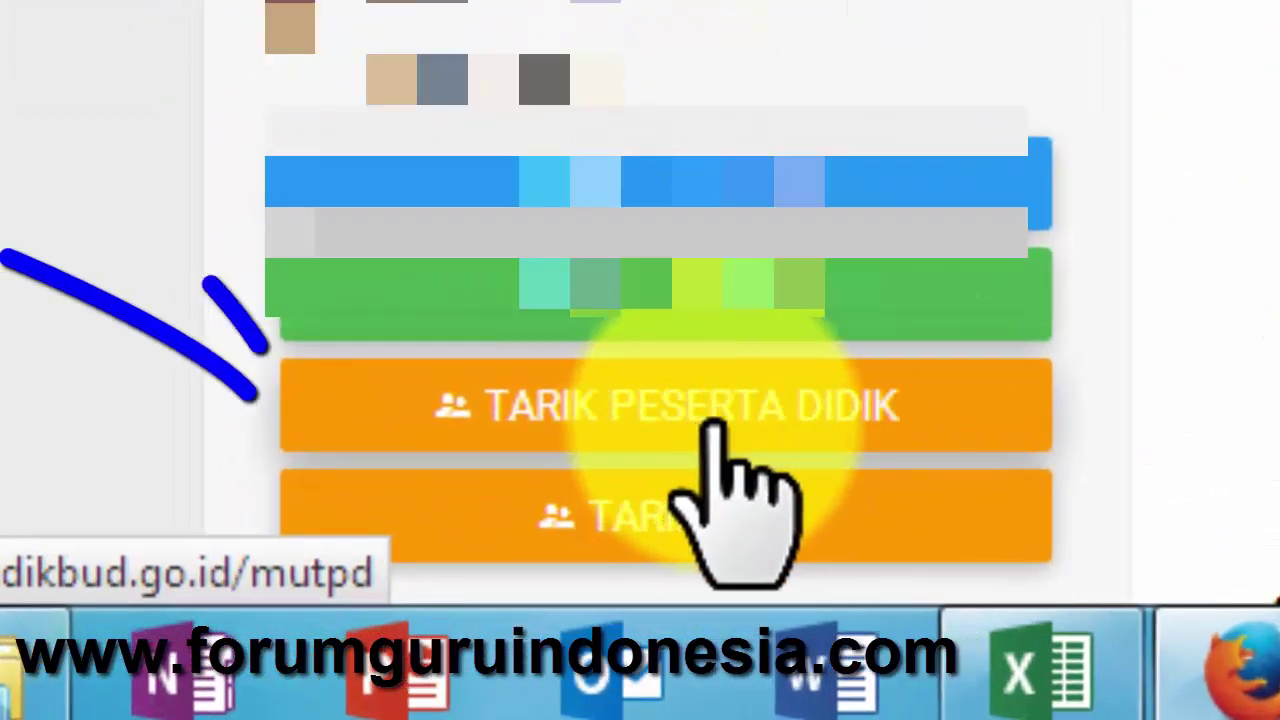
left_click(712, 425)
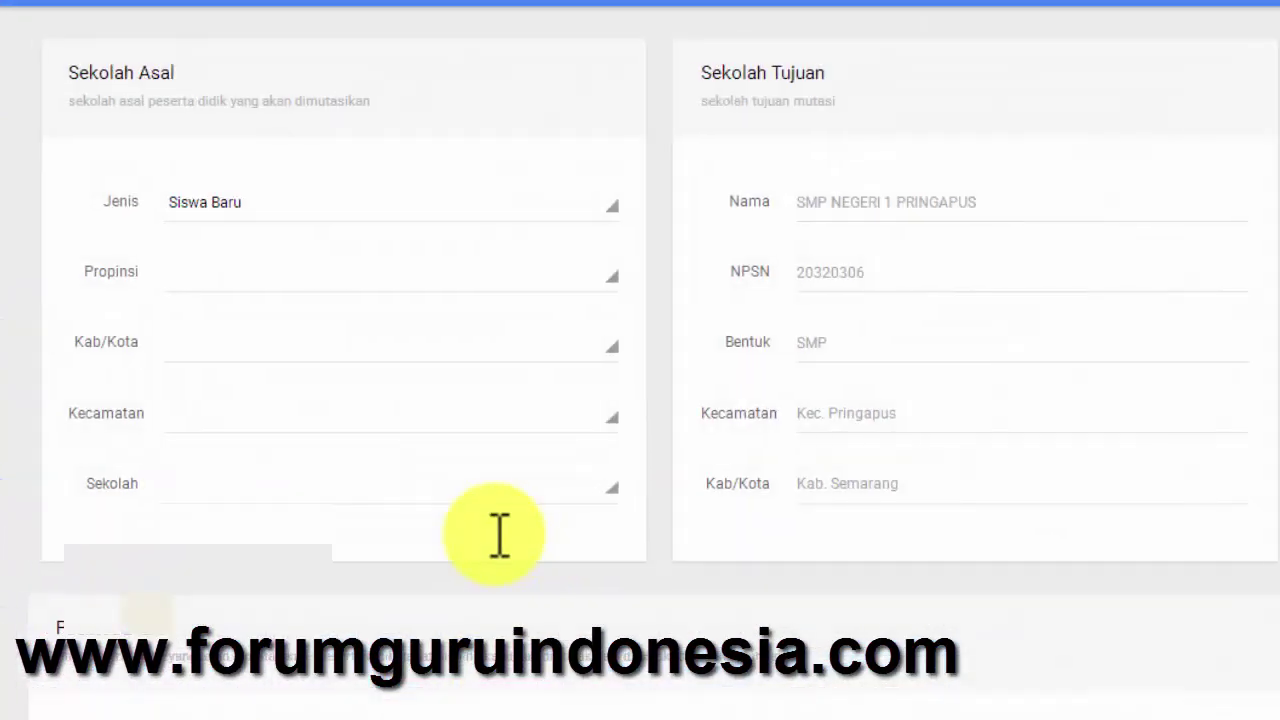
left_click(265, 194)
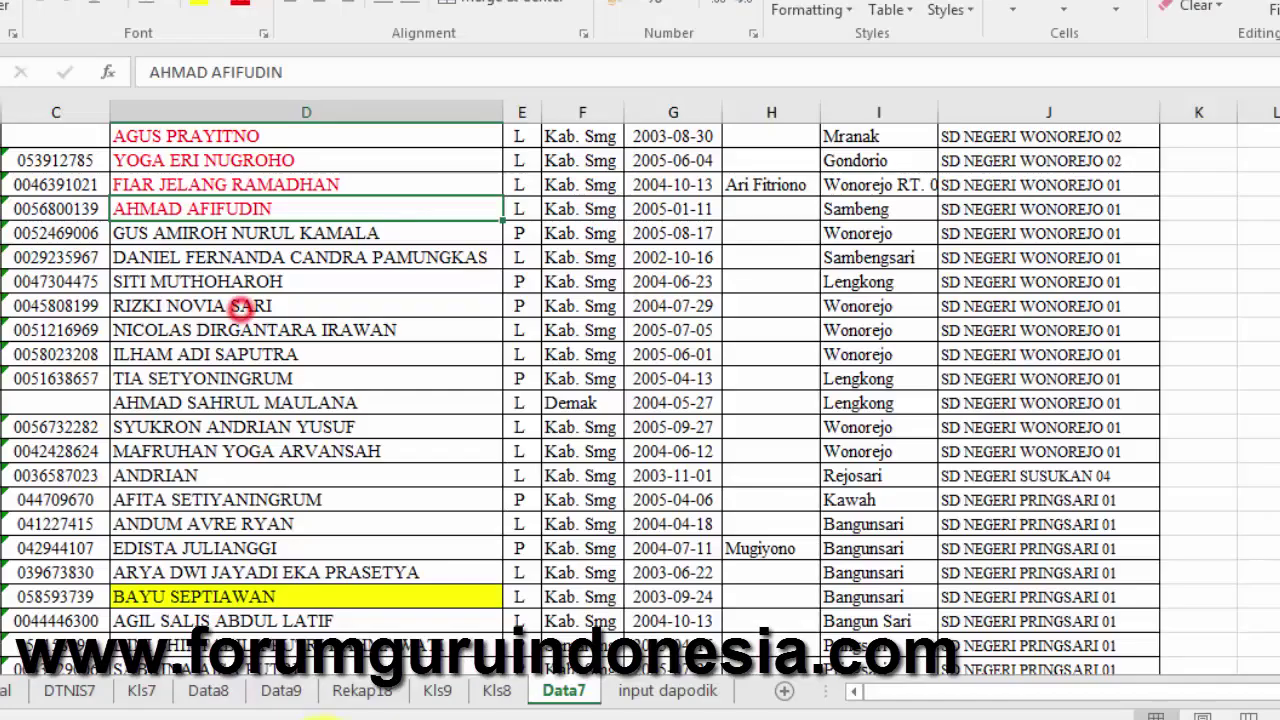
- Copy the first student's name from the Excel Data7 sheet
left_click(272, 233)
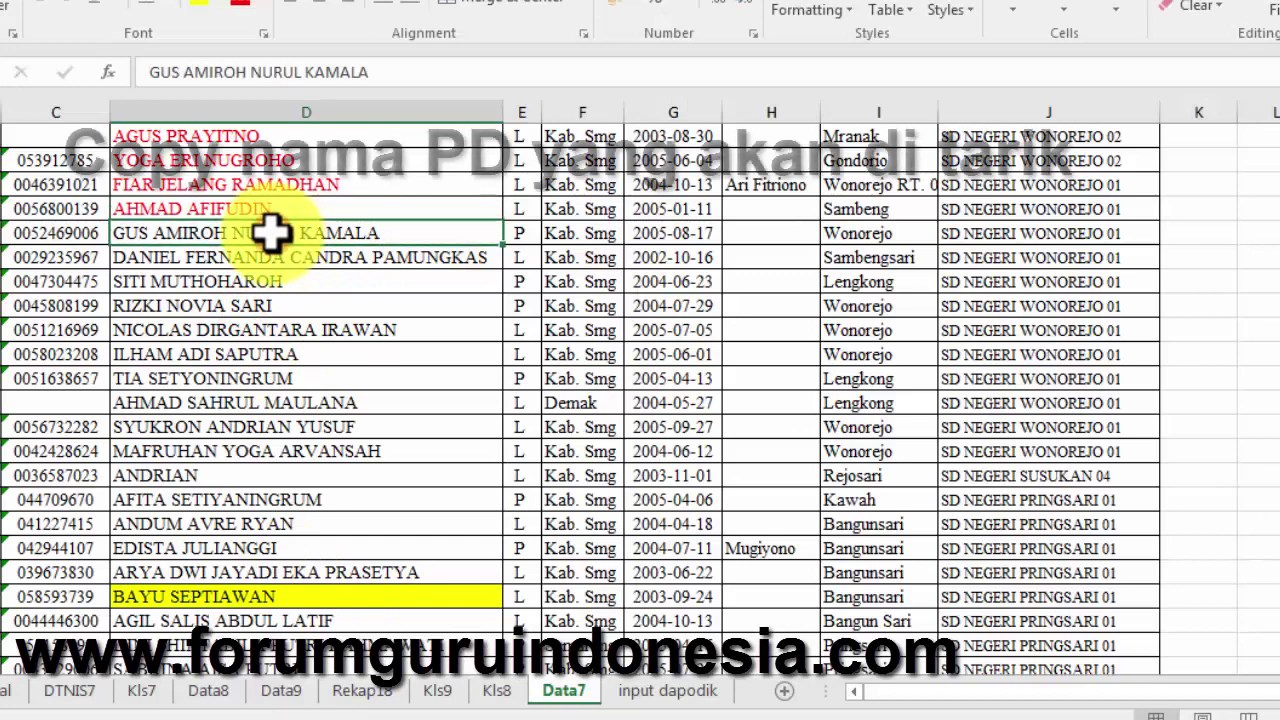
key("ctrl+c")
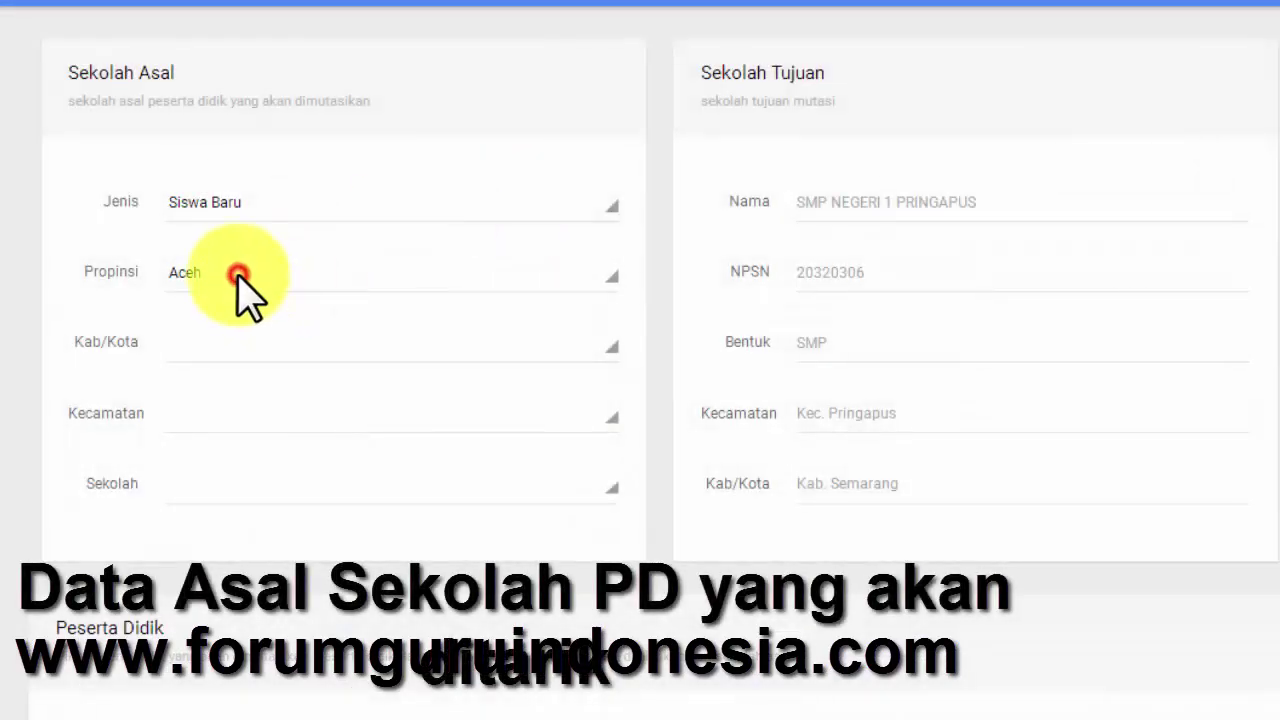
- Set the origin region to Jawa Tengah, Kabupaten Semarang, Pringapus
left_click(240, 275)
left_click(245, 546)
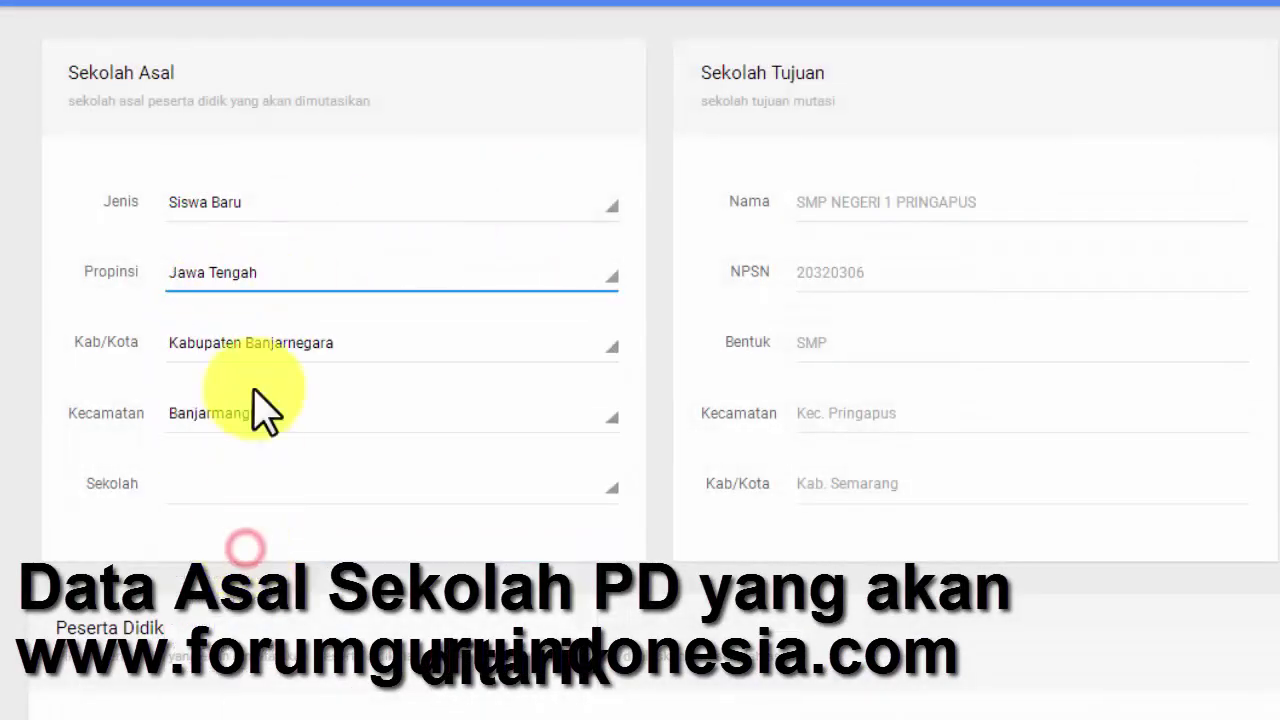
left_click(290, 352)
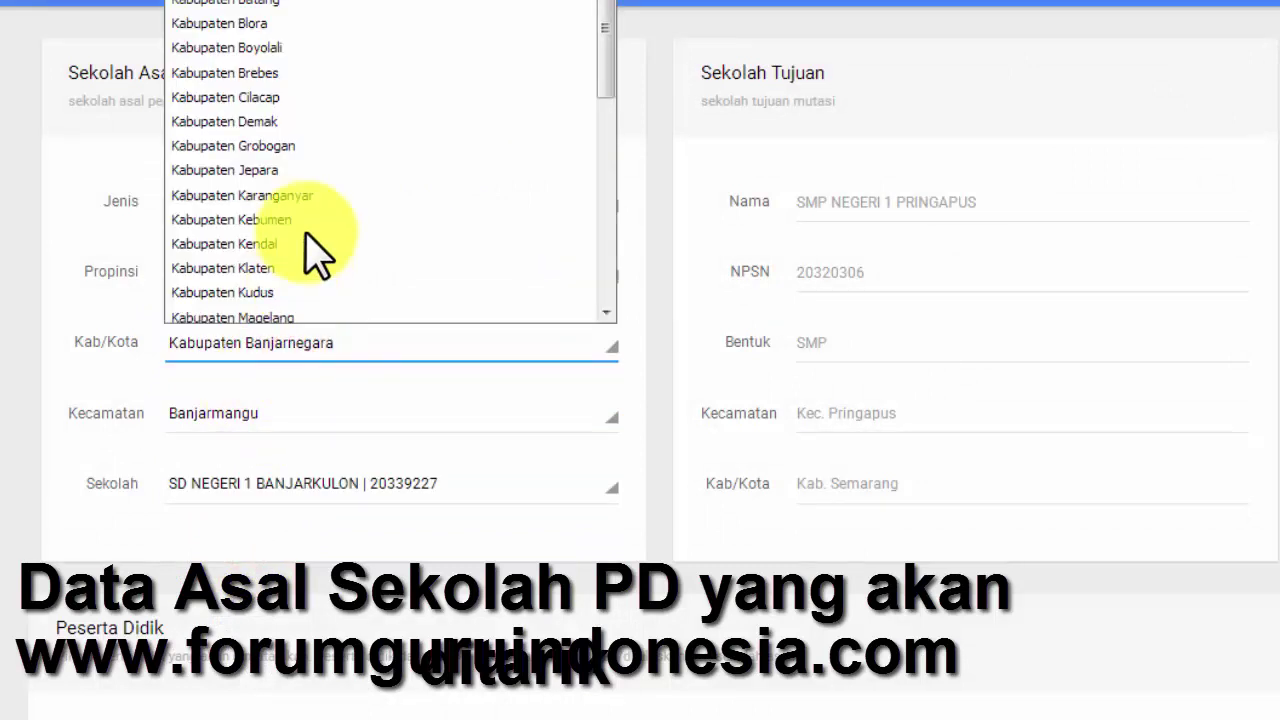
scroll(318, 255, "down", 3)
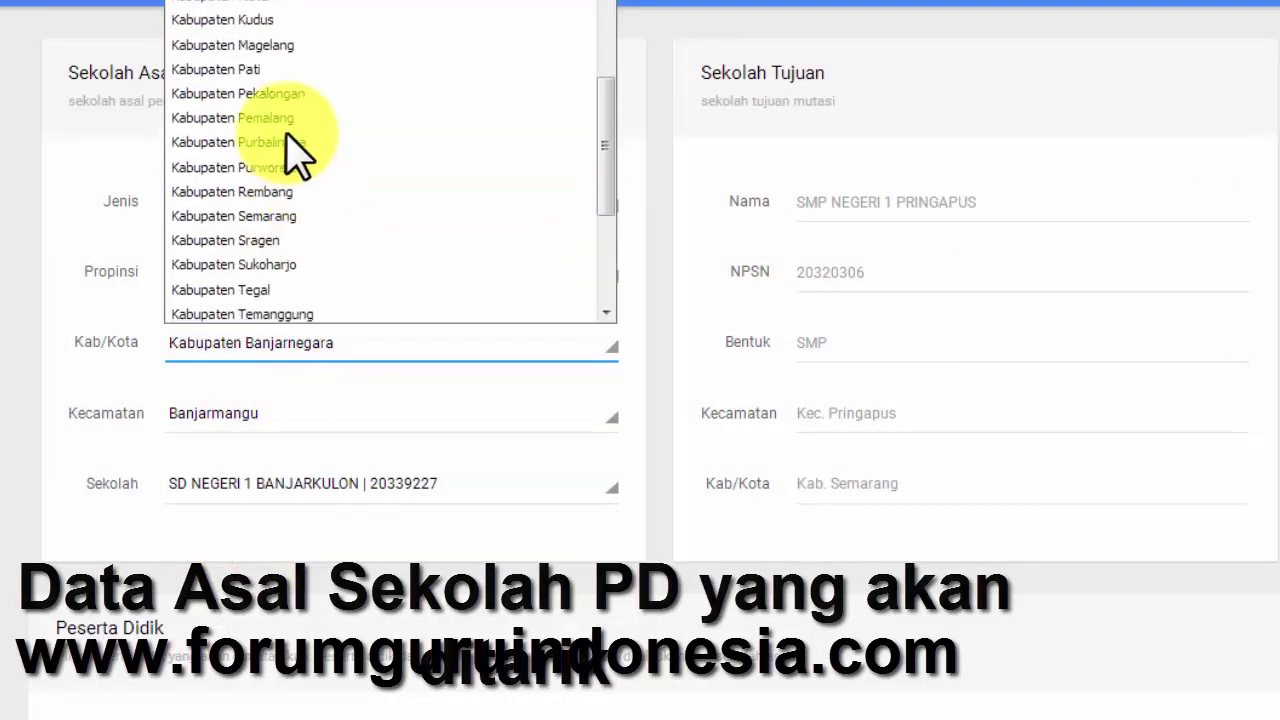
left_click(284, 216)
left_click(277, 420)
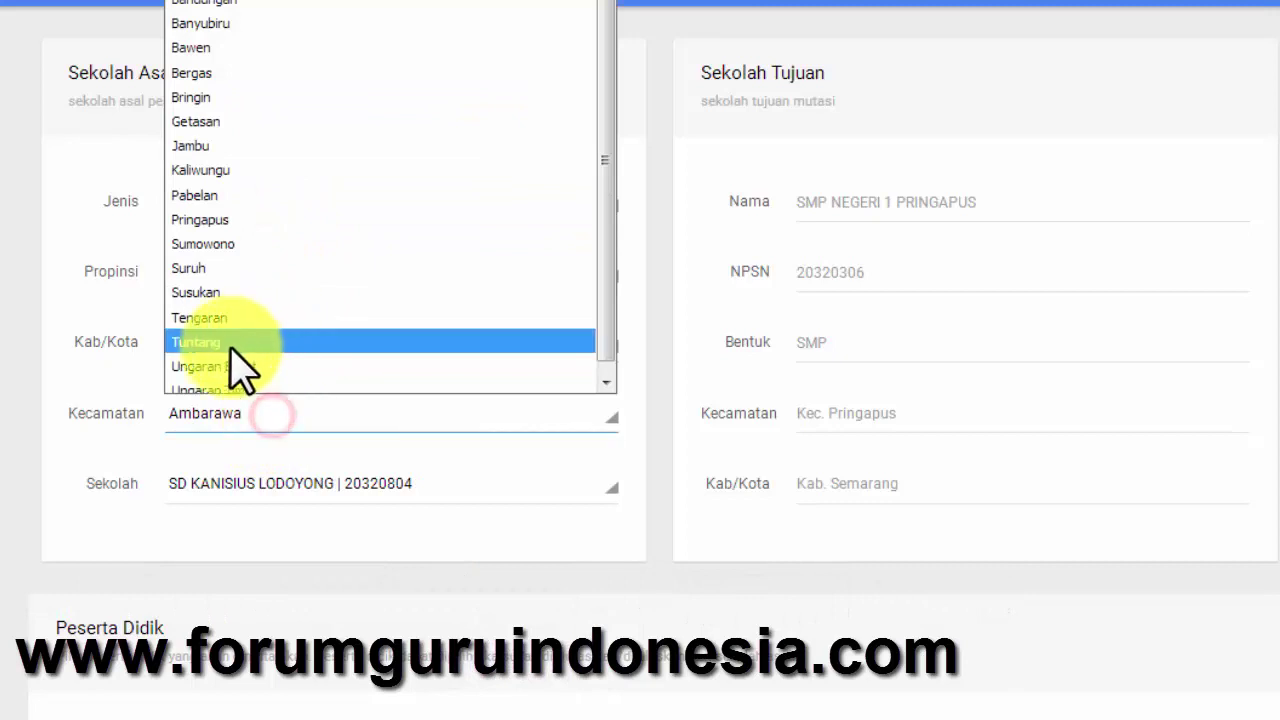
left_click(257, 220)
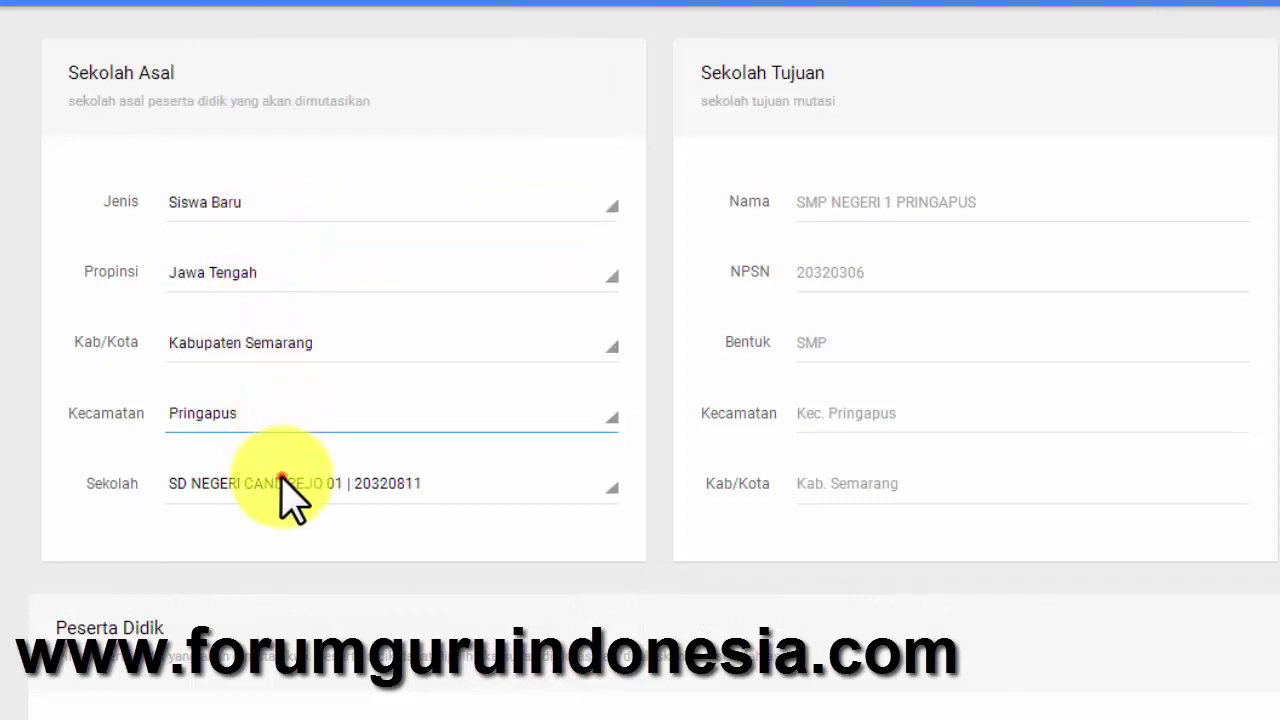
- Choose SD NEGERI WONOREJO 02 as the origin school
left_click(283, 479)
left_click(330, 358)
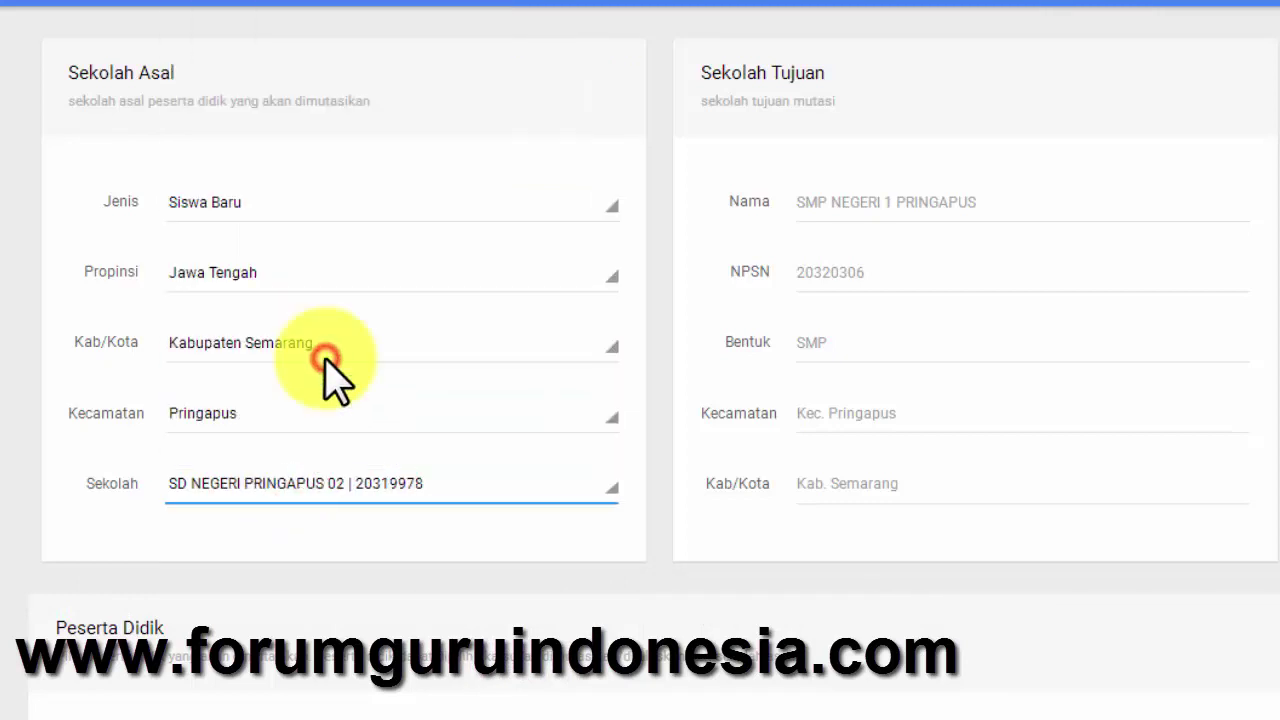
left_click(318, 483)
scroll(308, 395, "down", 3)
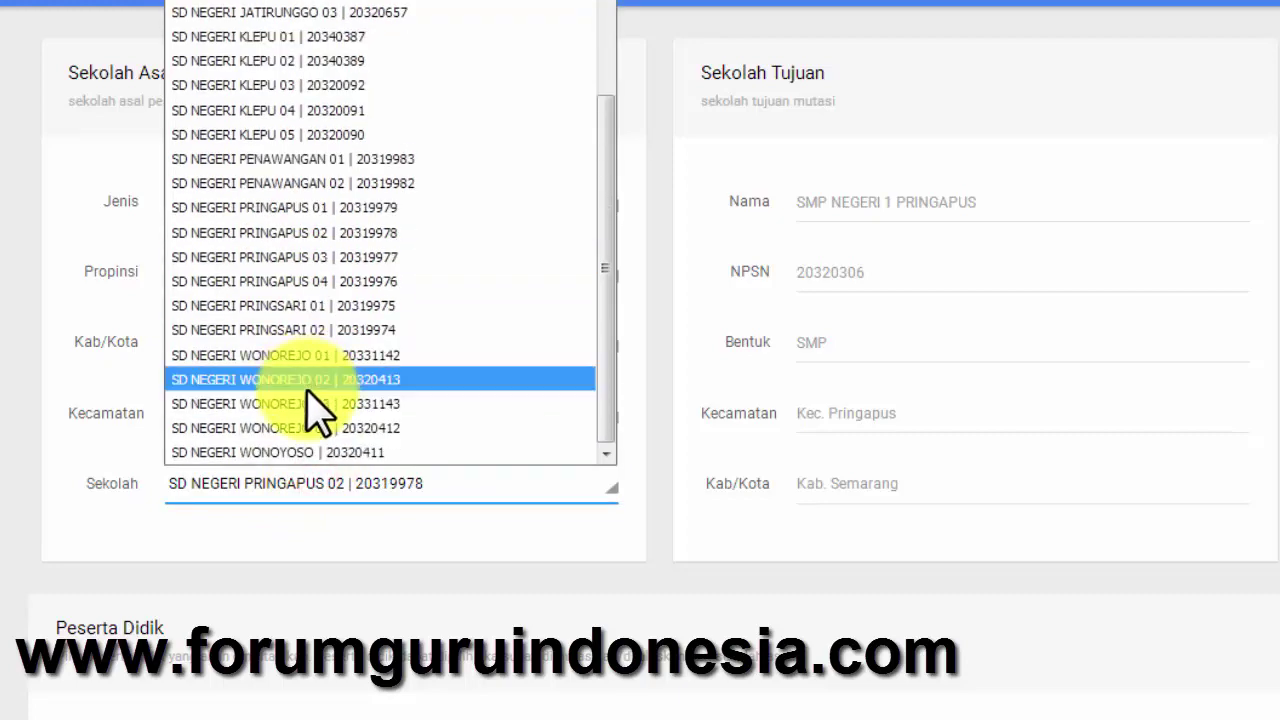
left_click(312, 381)
scroll(474, 563, "down", 6)
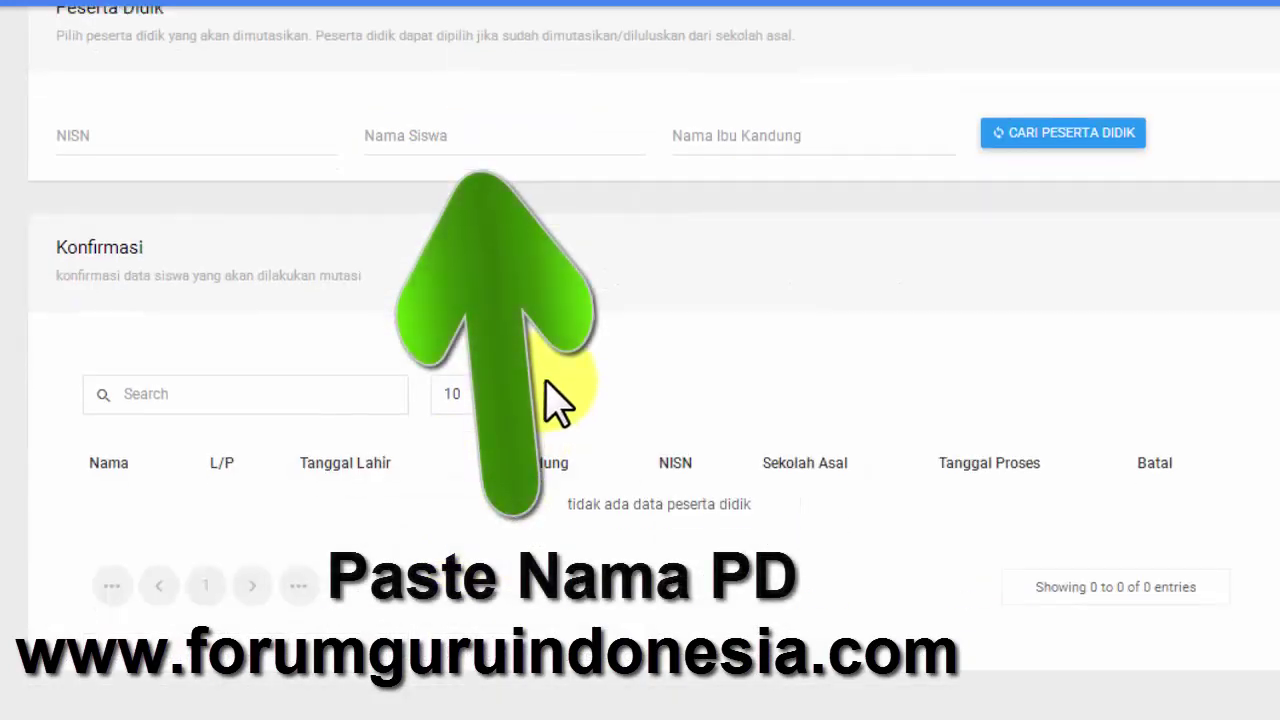
- Search Nama Siswa for the pasted name and pick the matching Kelas VI student for transfer
key("ctrl+v")
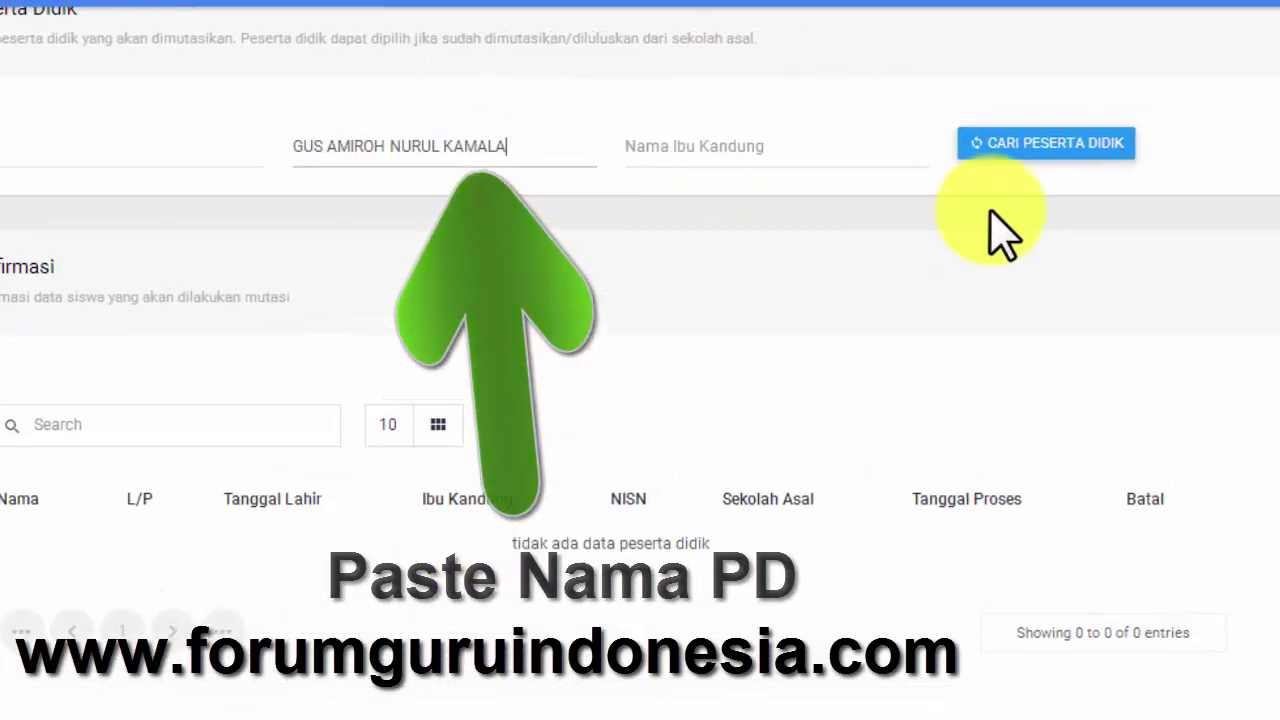
left_click(1042, 138)
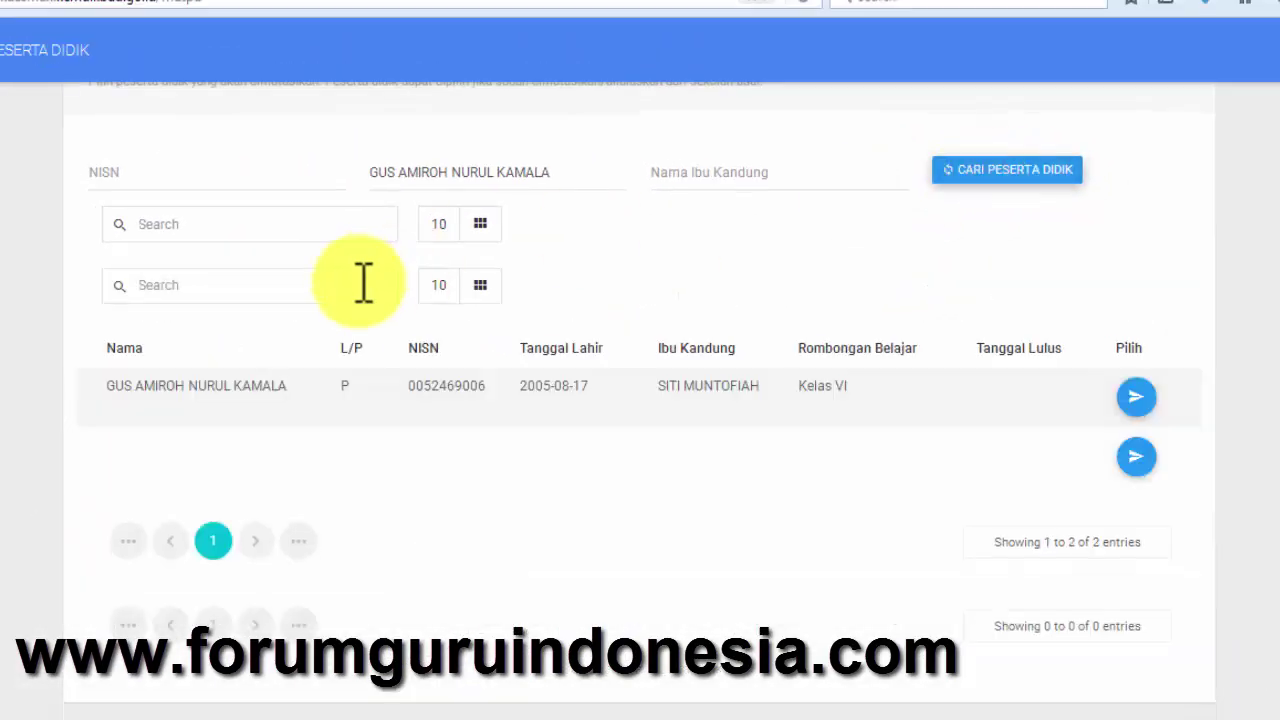
left_click_drag(99, 392, 353, 390)
left_click(450, 415)
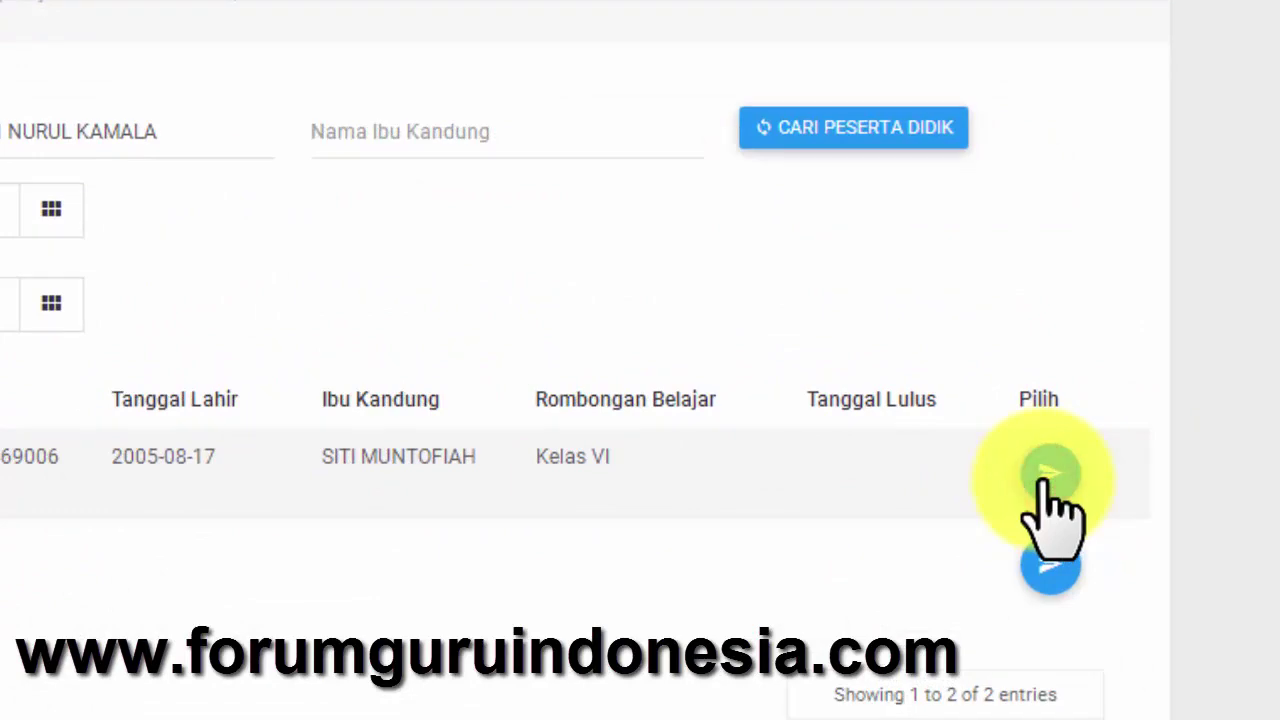
left_click(1045, 478)
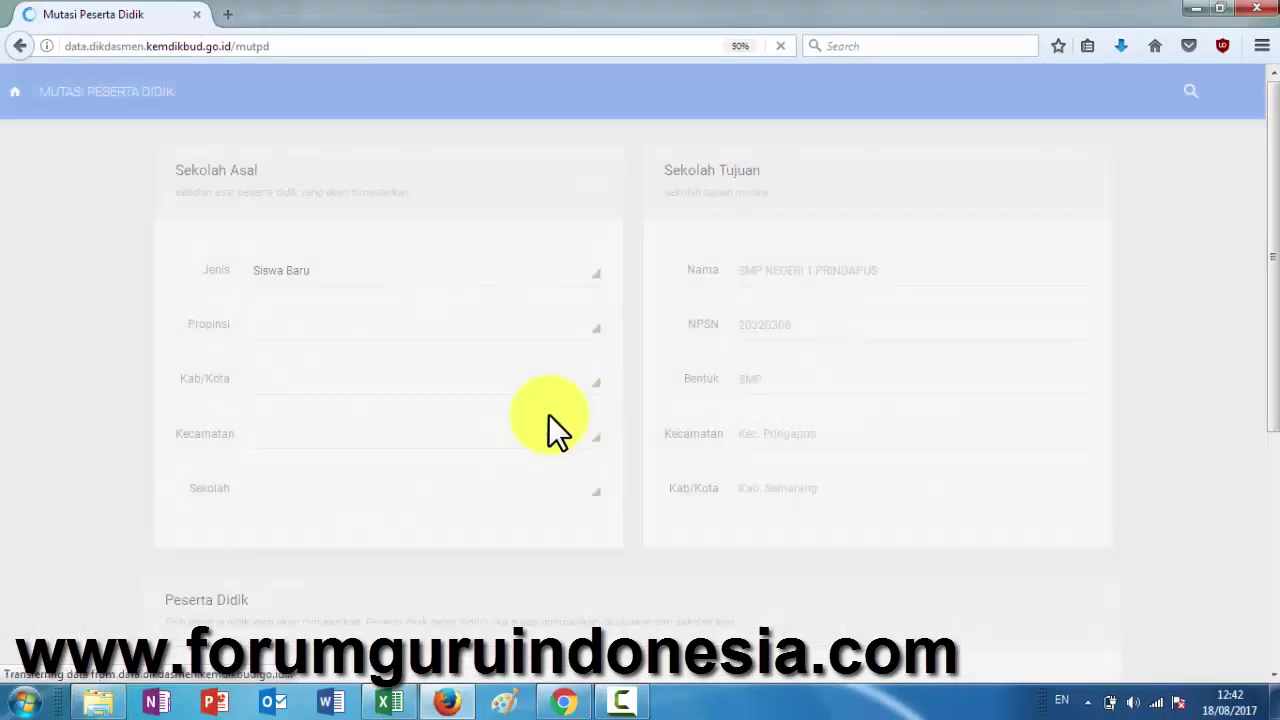
- Set the origin regency and district to Kabupaten Semarang and Pringapus
scroll(444, 488, "down", 6)
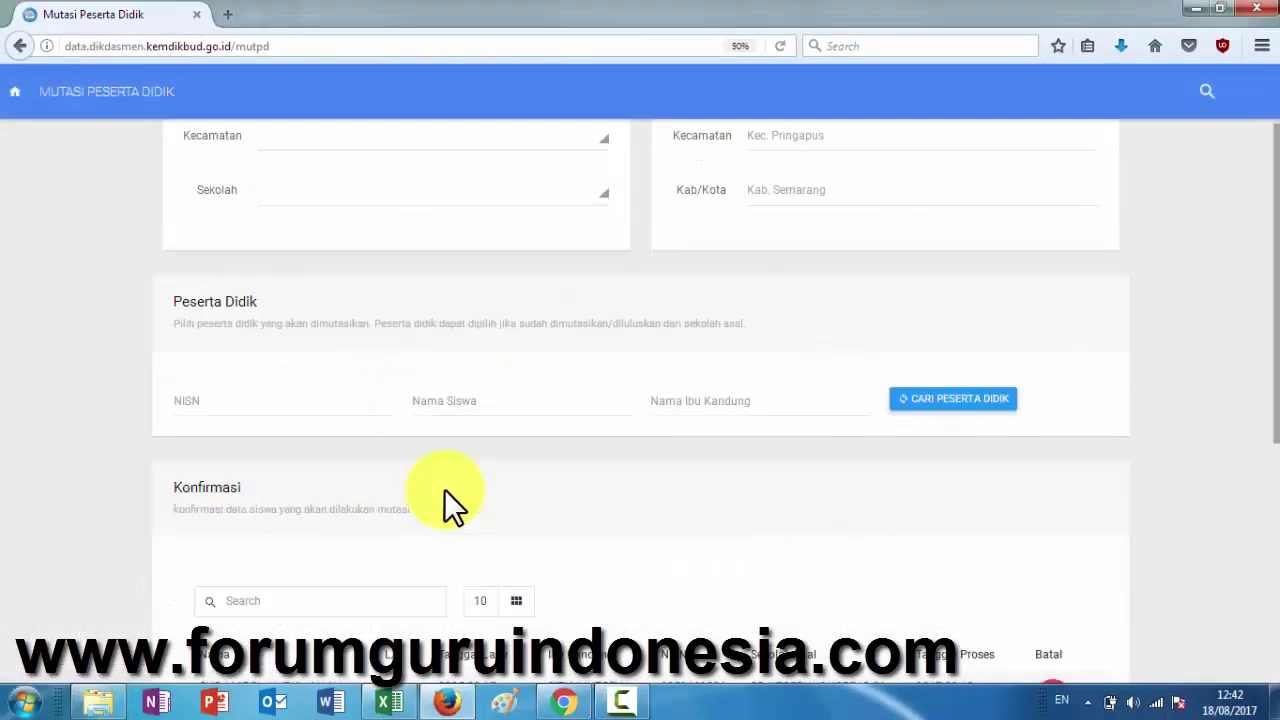
scroll(967, 444, "up", 6)
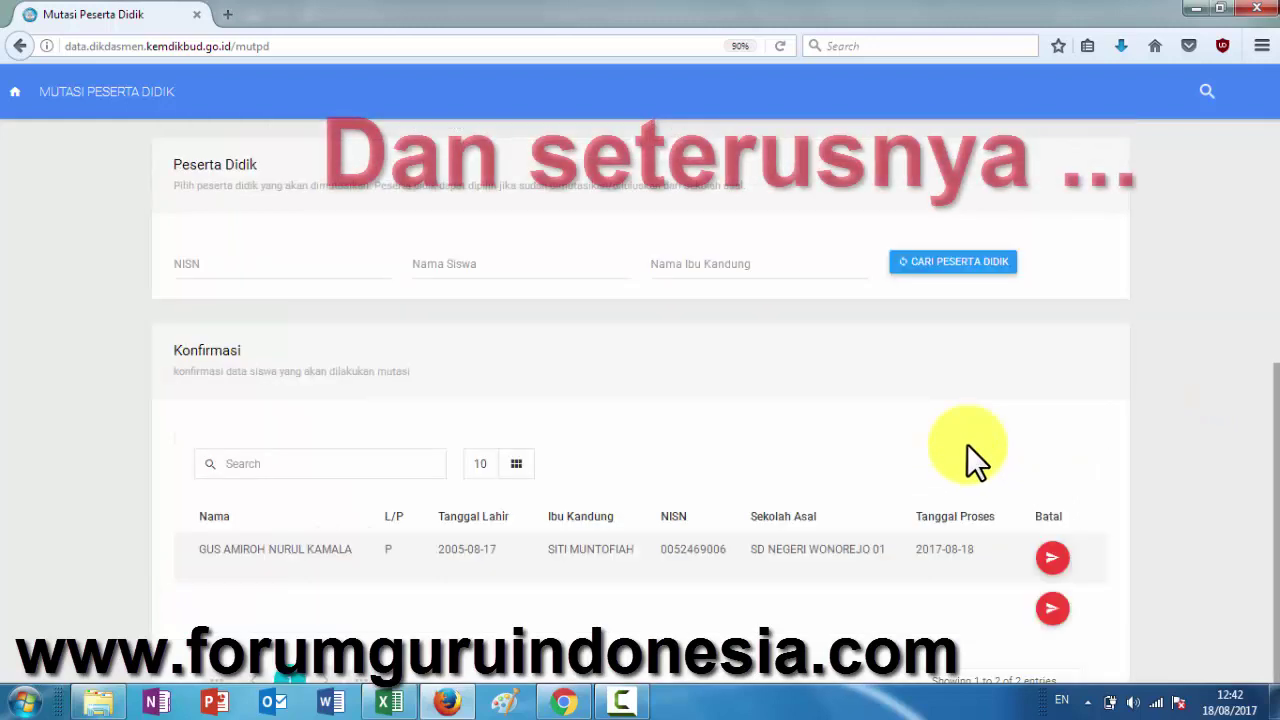
left_click(288, 329)
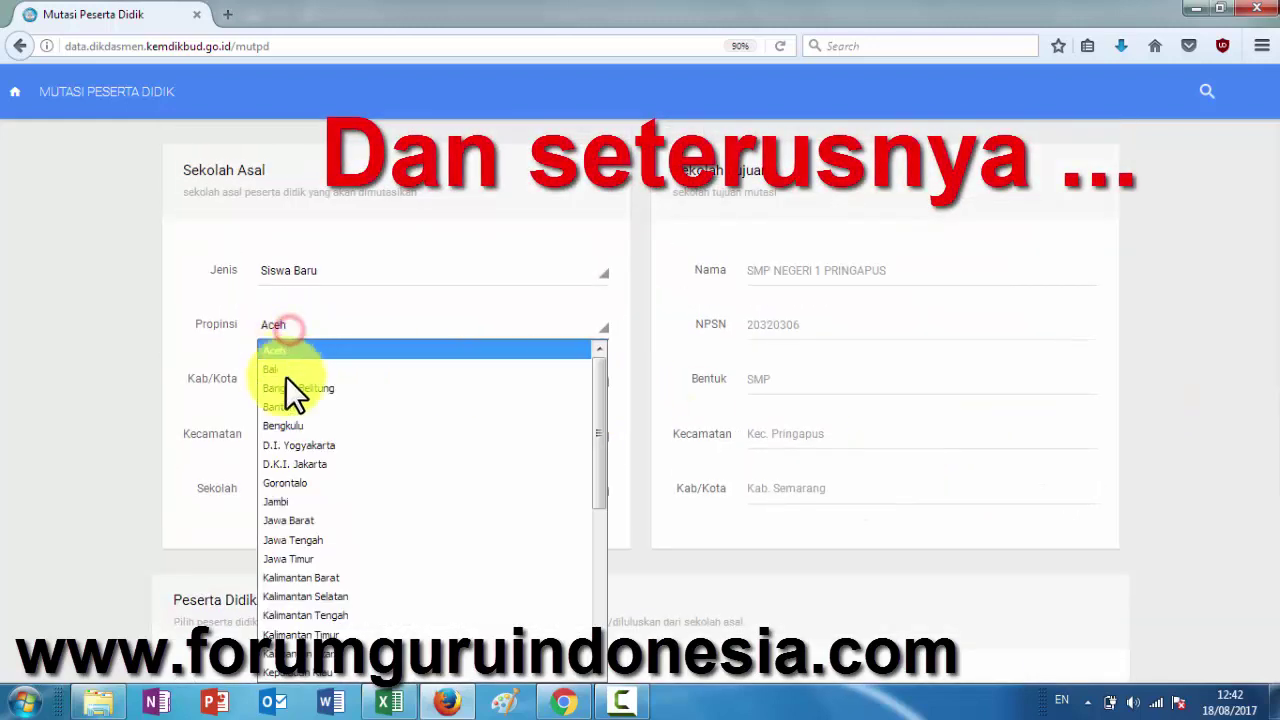
key("Escape")
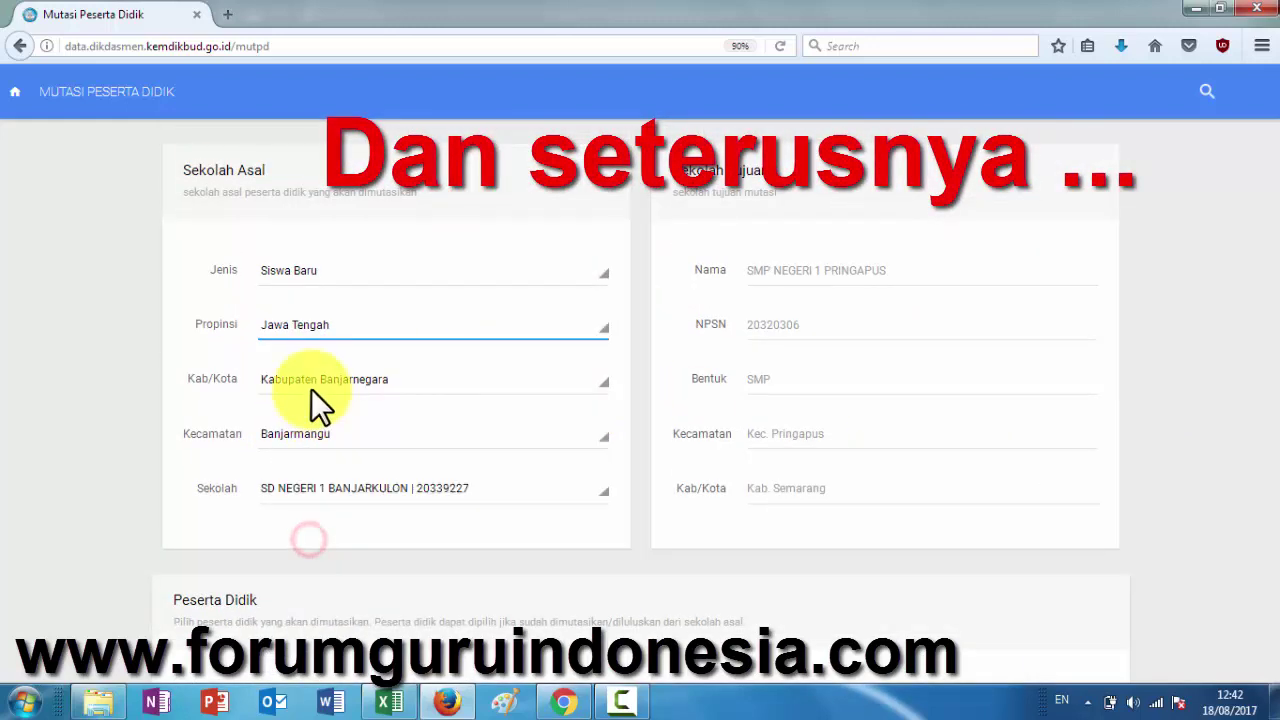
left_click(306, 382)
scroll(300, 300, "down", 5)
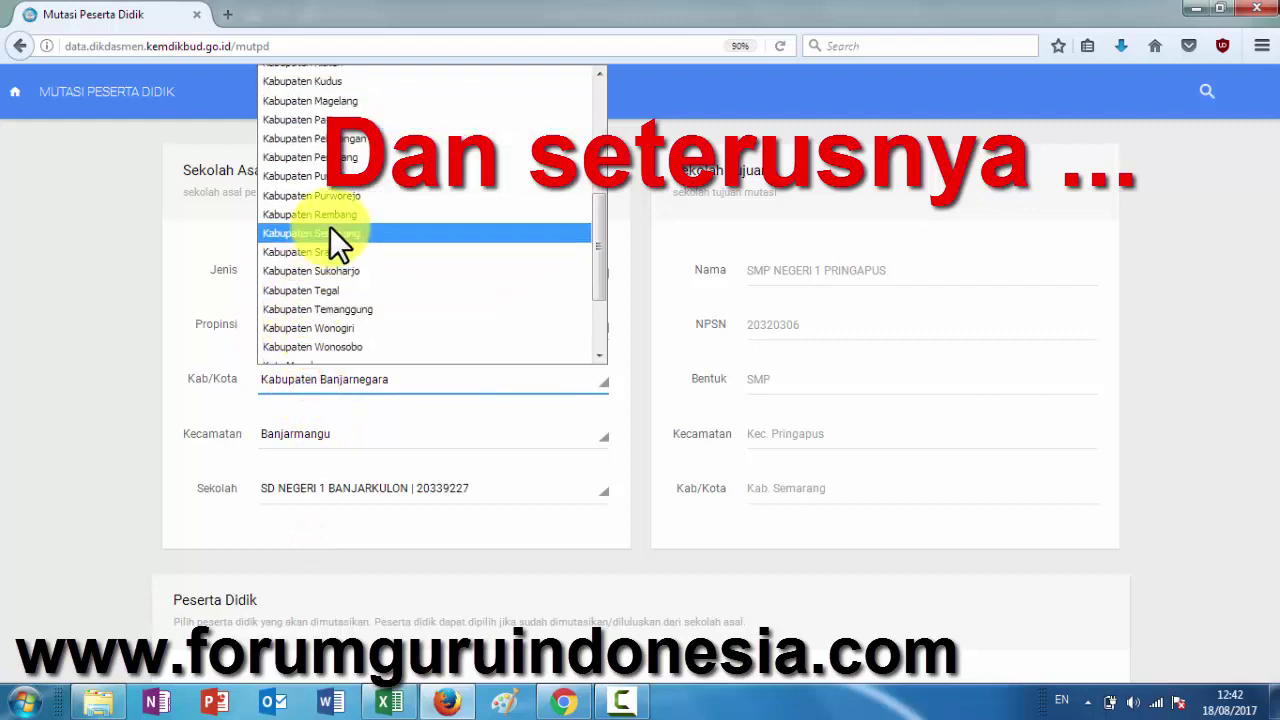
left_click(330, 230)
left_click(316, 442)
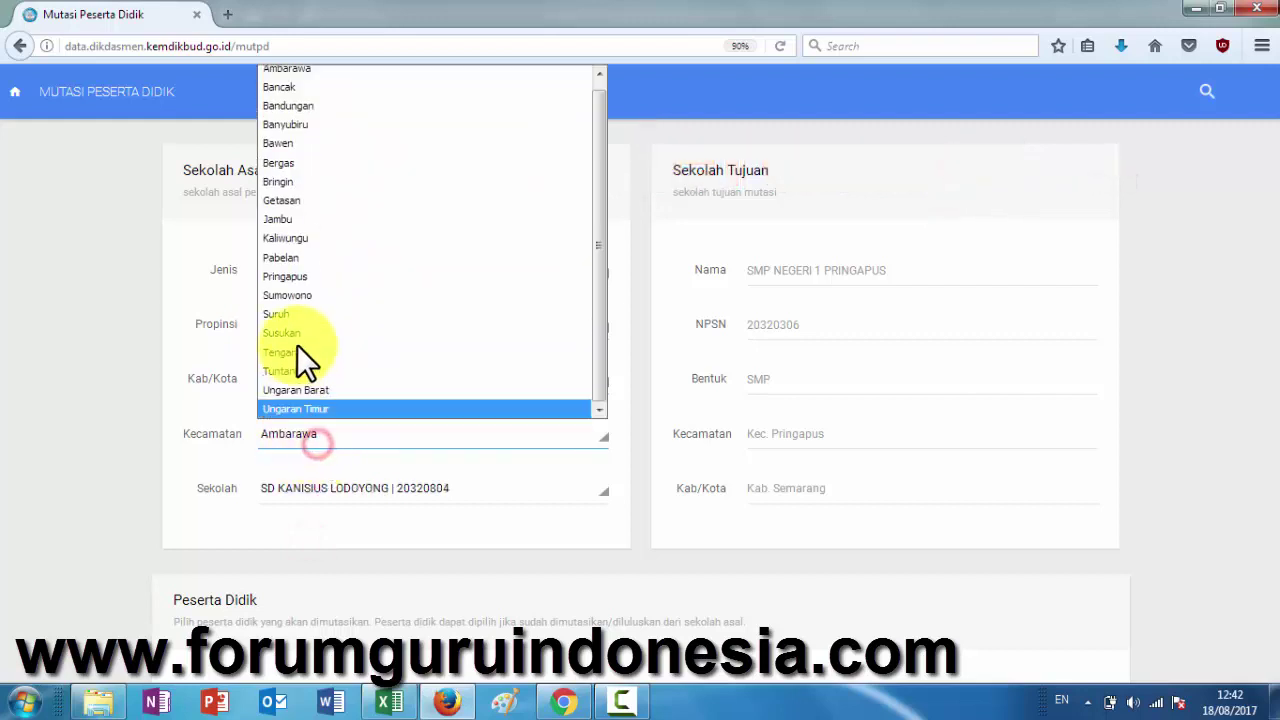
left_click(298, 285)
left_click(370, 491)
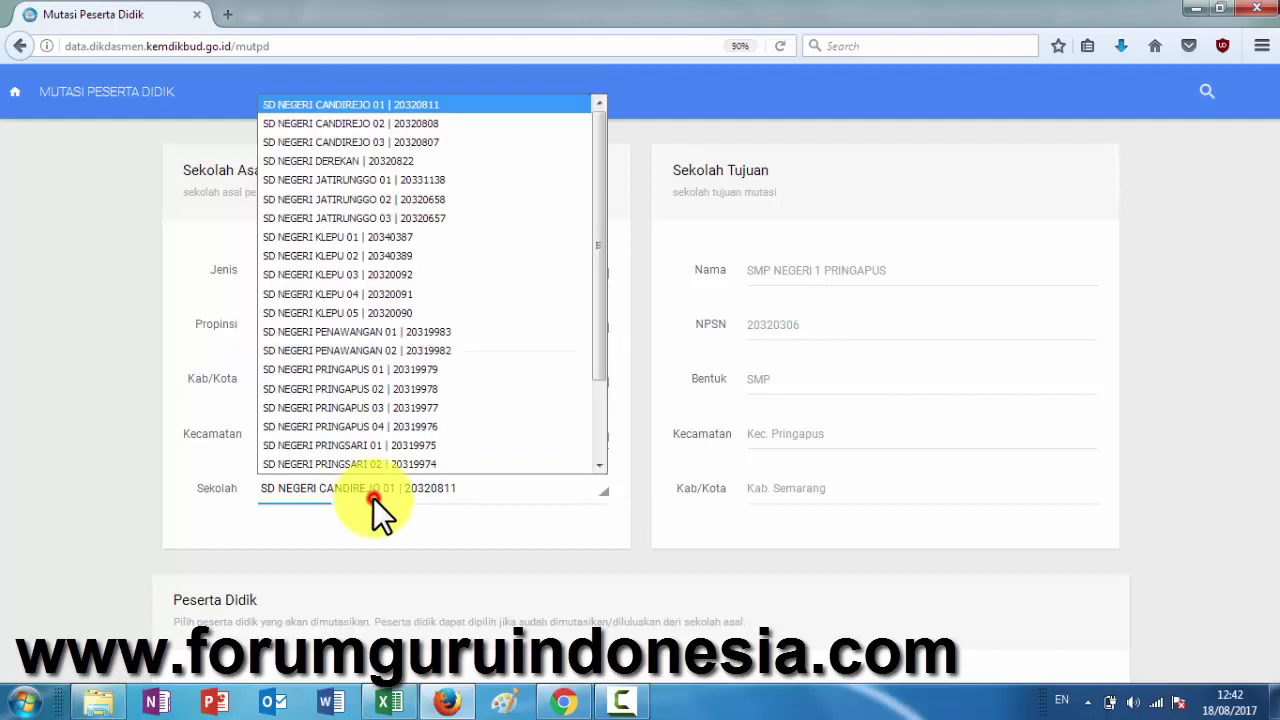
scroll(368, 449, "down", 2)
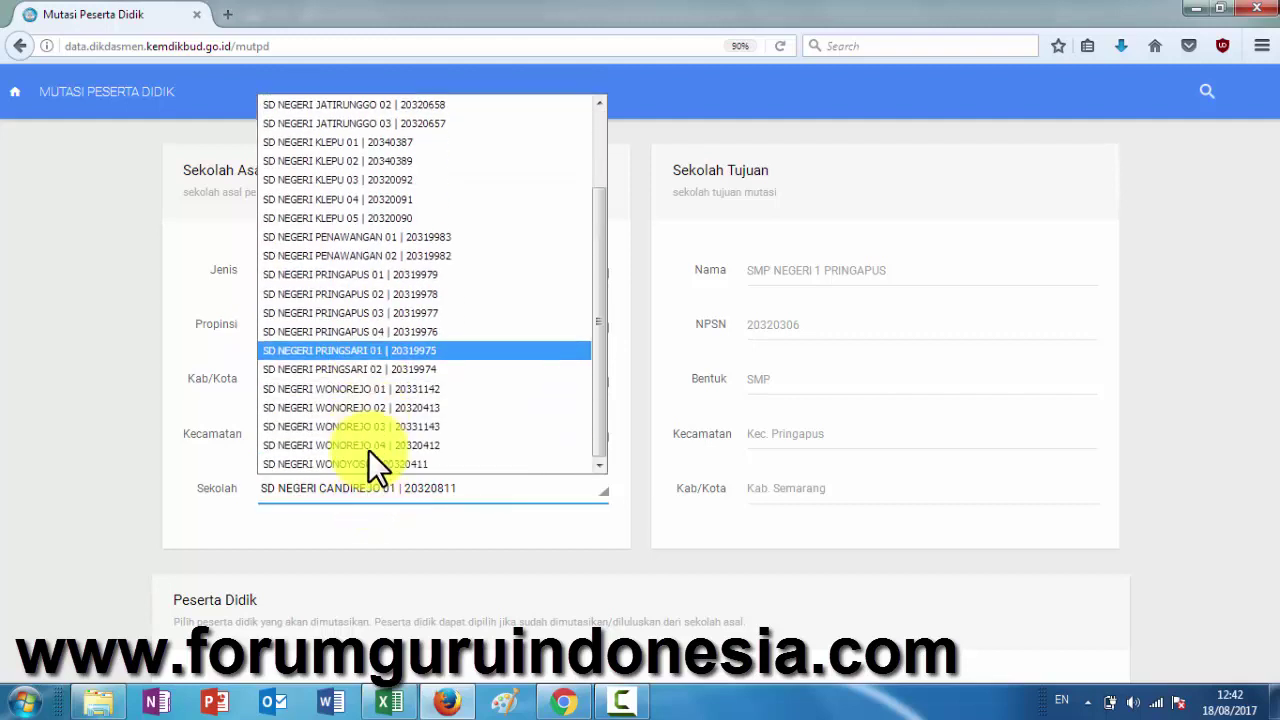
left_click(376, 393)
left_click(386, 545)
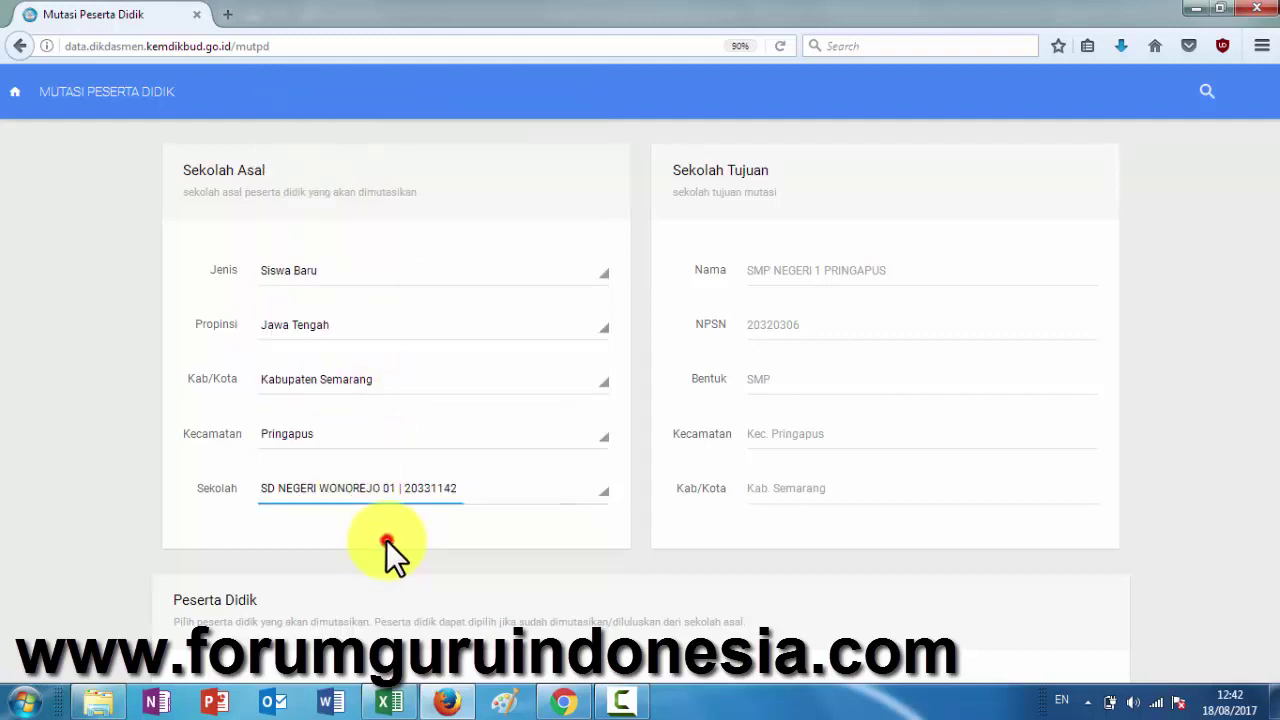
- Select the next student's name in the Excel list and return to Dapodik
left_click(392, 702)
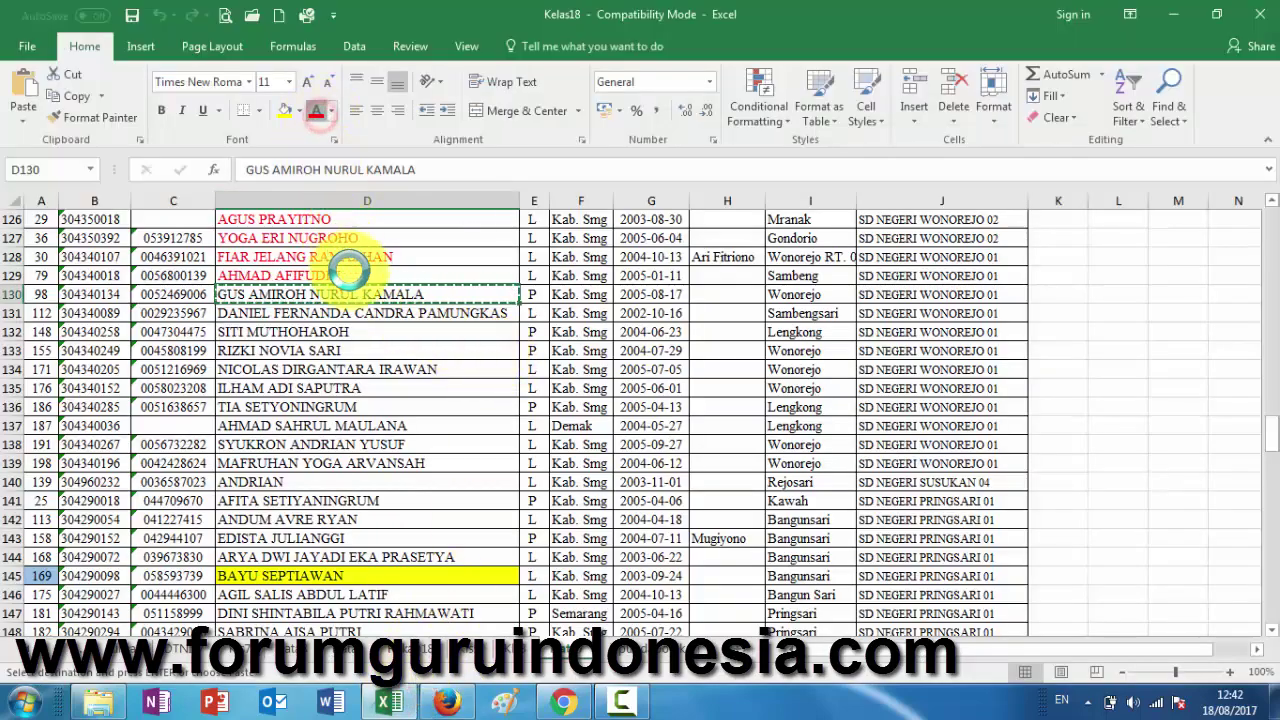
left_click(354, 313)
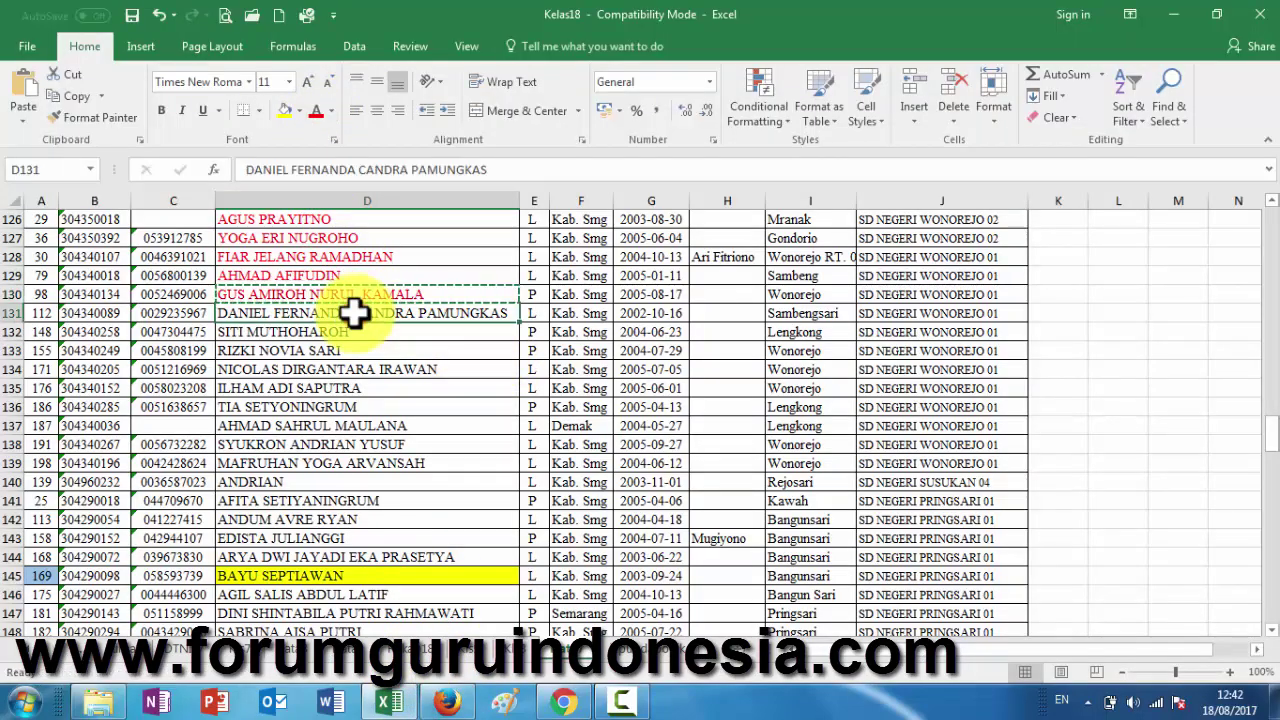
left_click(446, 701)
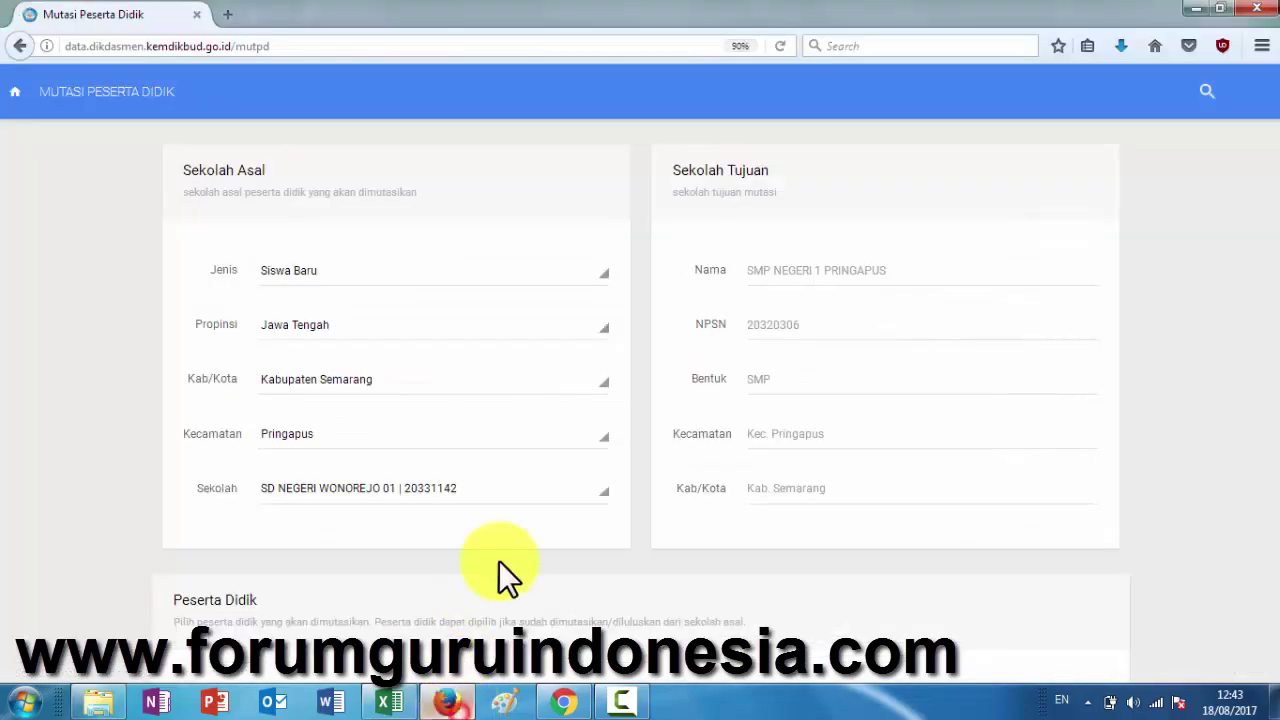
- Paste the second student's name into Nama Siswa, search, and pick him for transfer
scroll(537, 559, "down", 3)
left_click(555, 442)
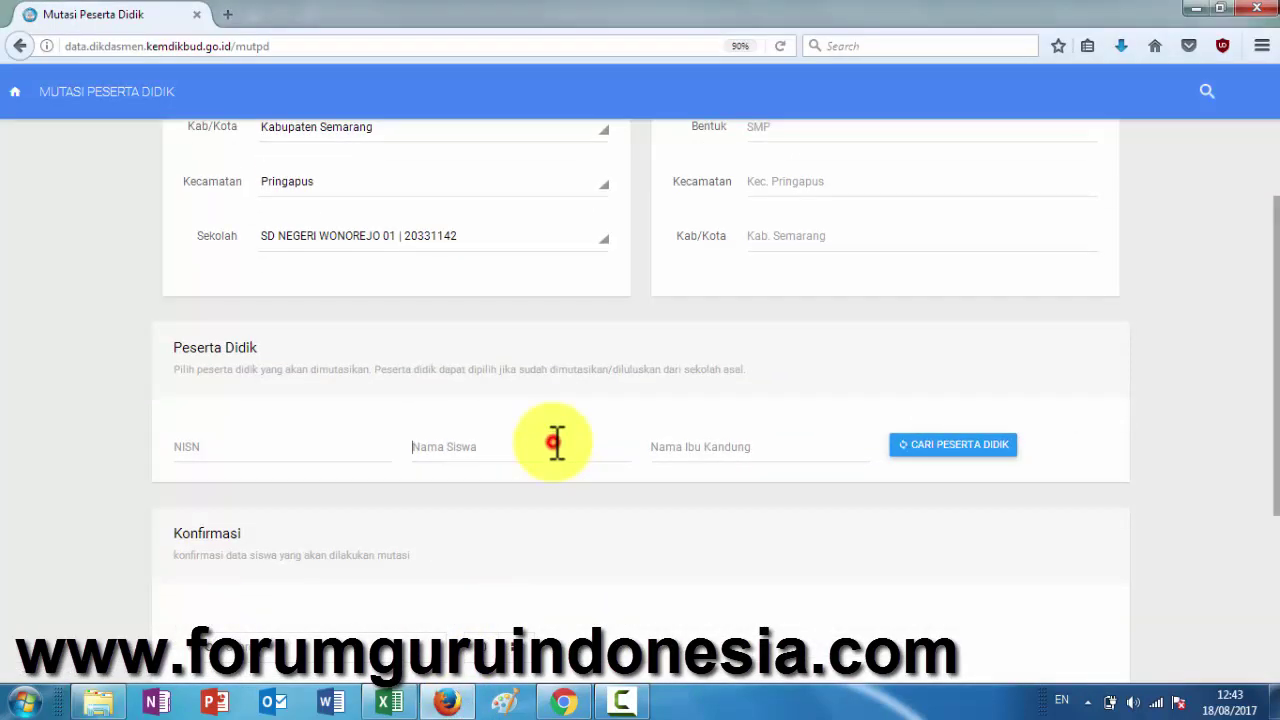
left_click(930, 450)
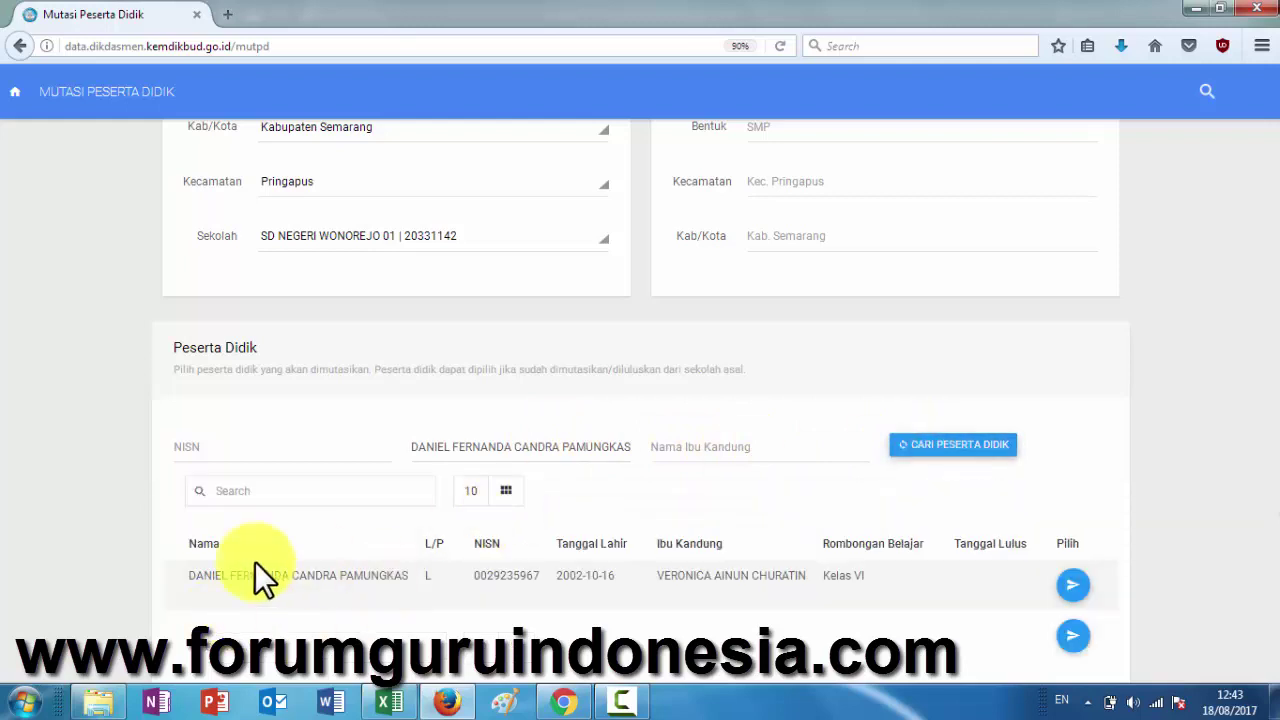
left_click(1071, 589)
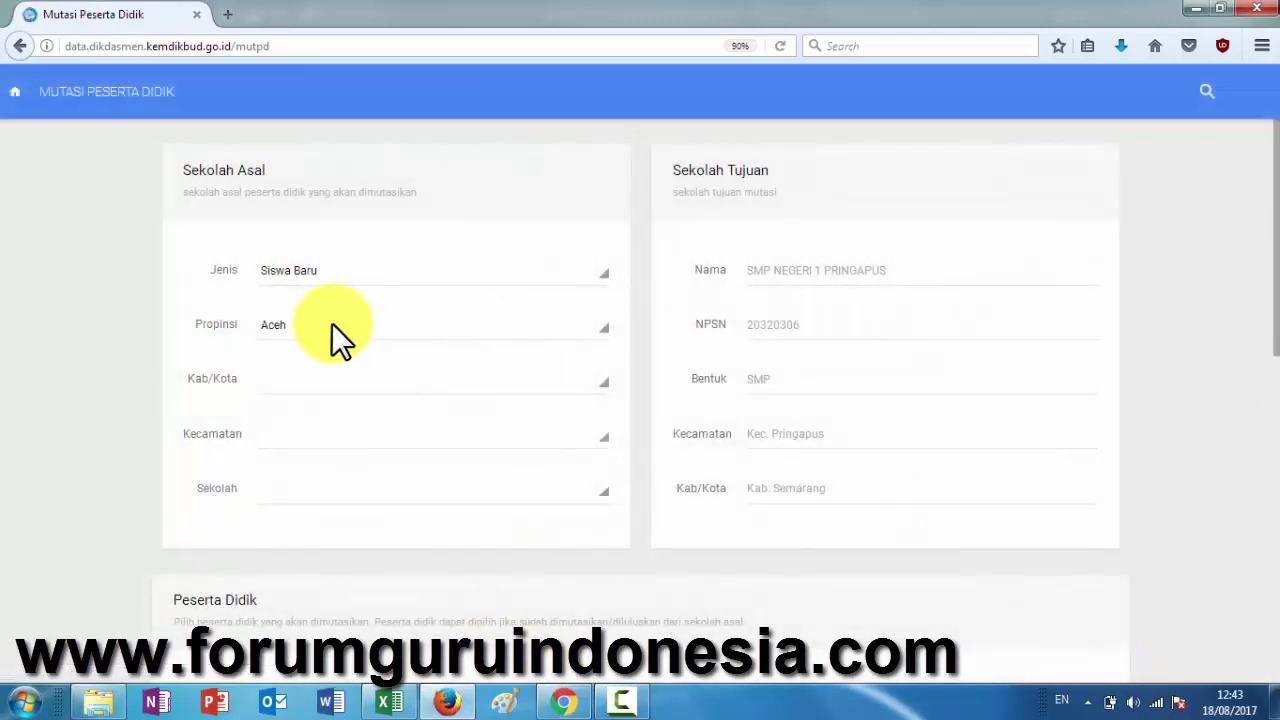
- Restore the origin province to Jawa Tengah and regency to Kabupaten Semarang
left_click(319, 326)
scroll(342, 462, "down", 5)
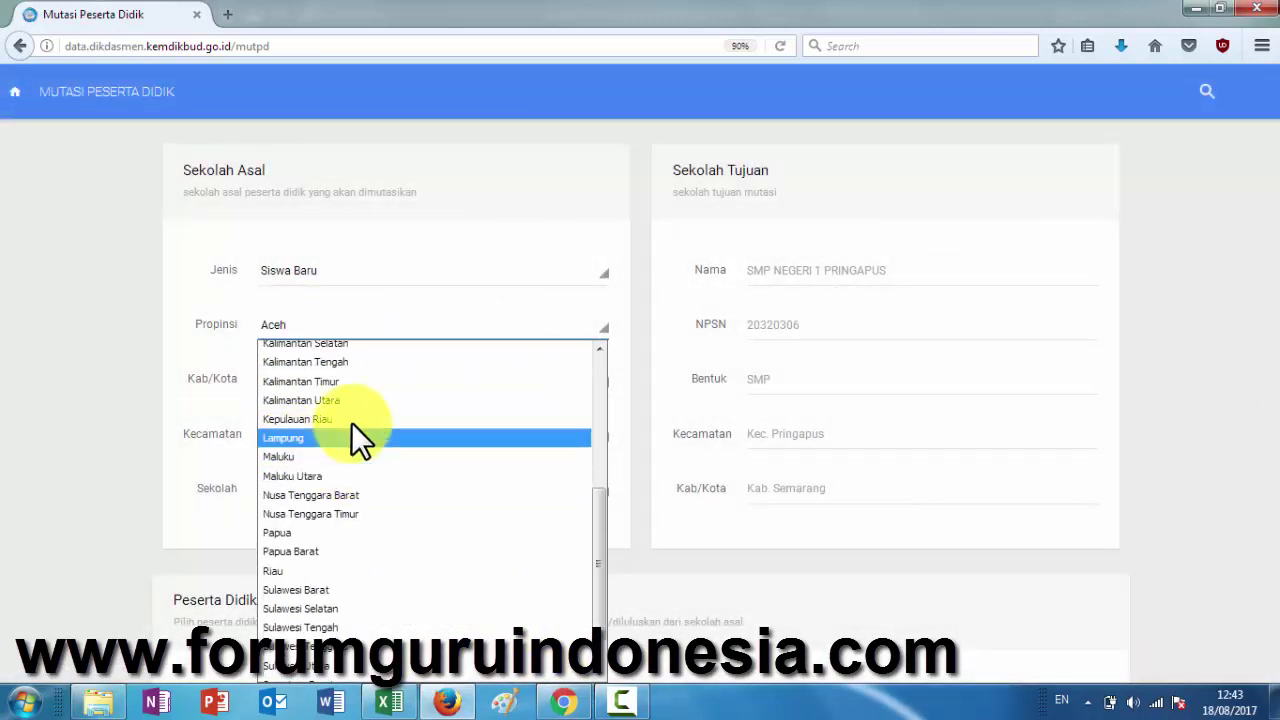
scroll(351, 421, "up", 5)
left_click(317, 538)
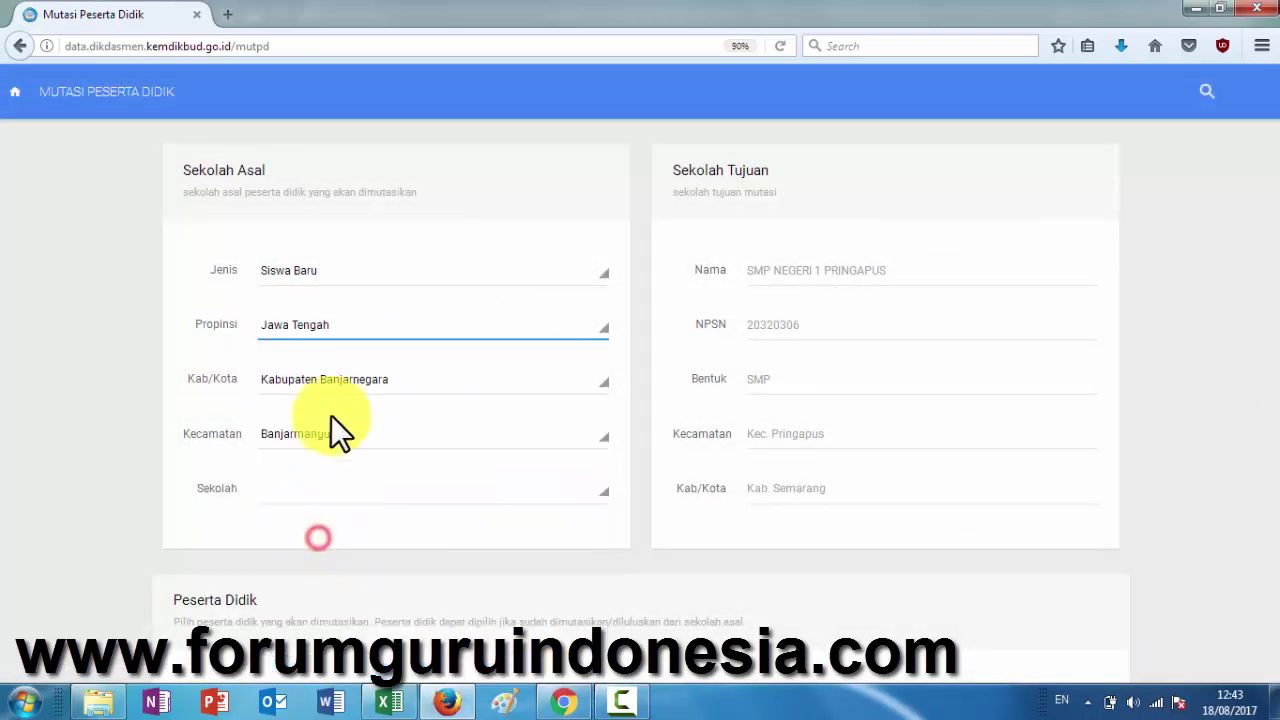
left_click(331, 381)
scroll(340, 318, "down", 5)
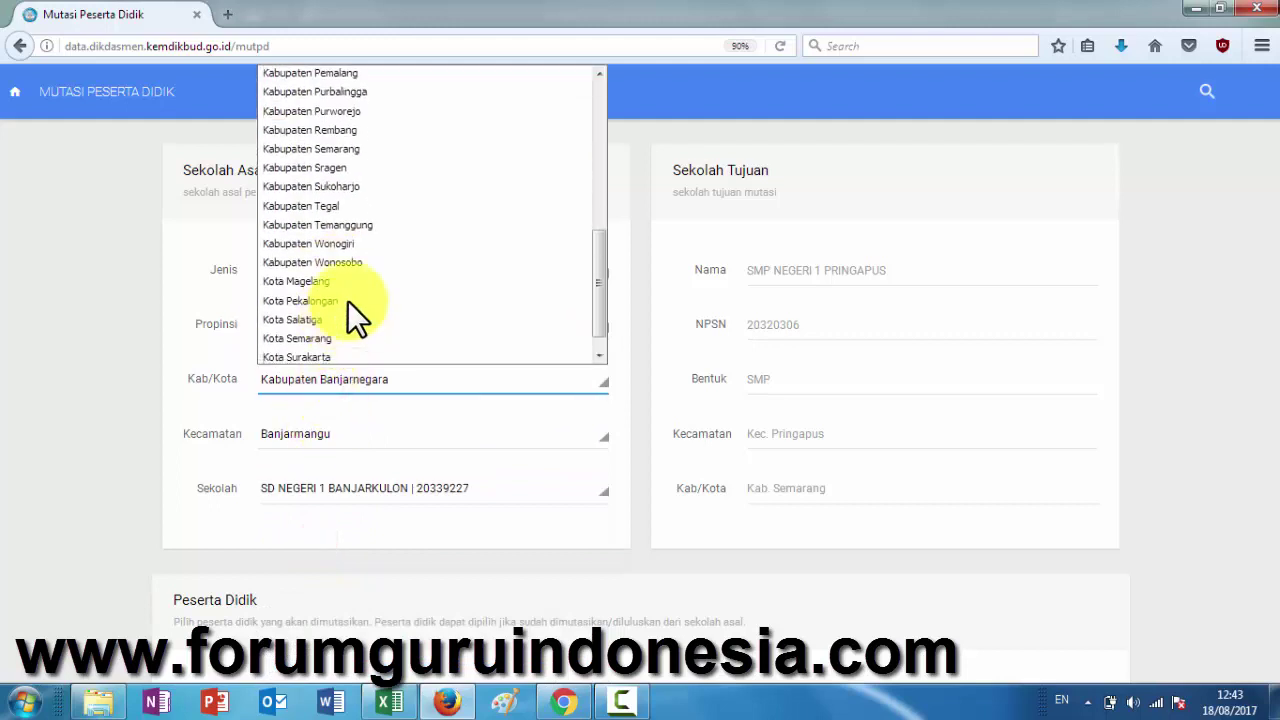
left_click(354, 150)
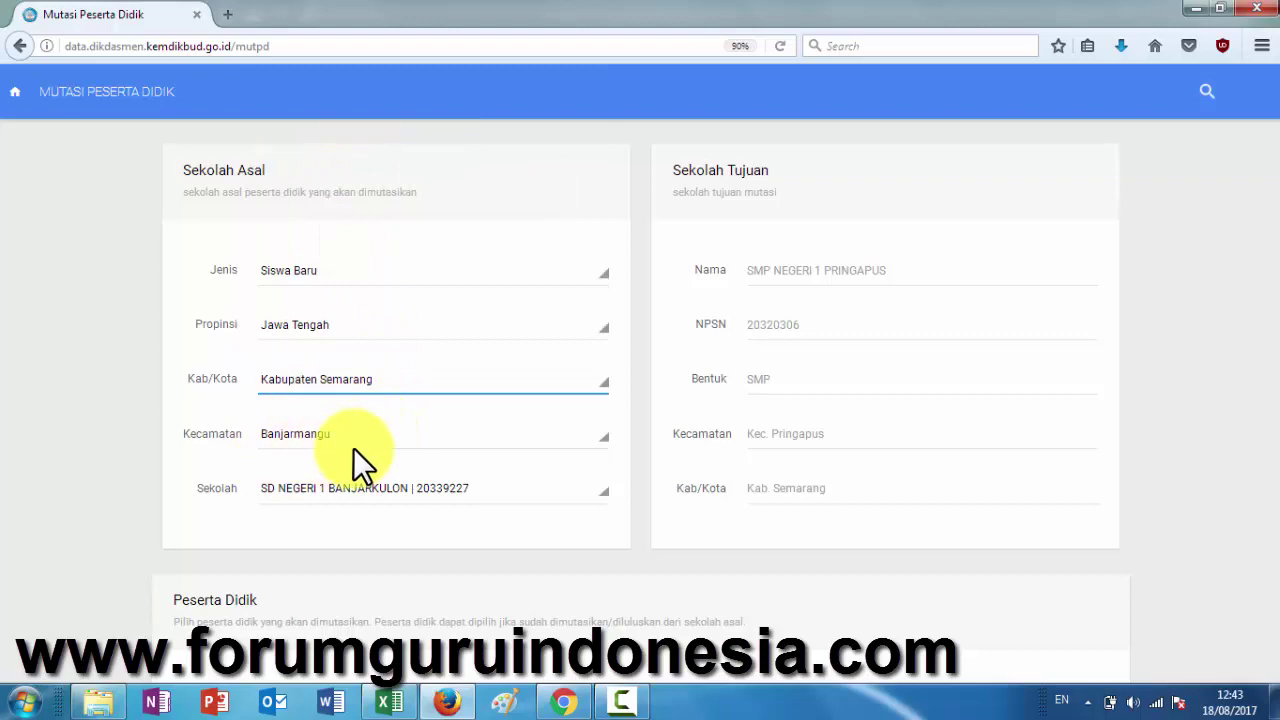
- Select the next student's name in the Excel list and return to Dapodik
left_click(388, 701)
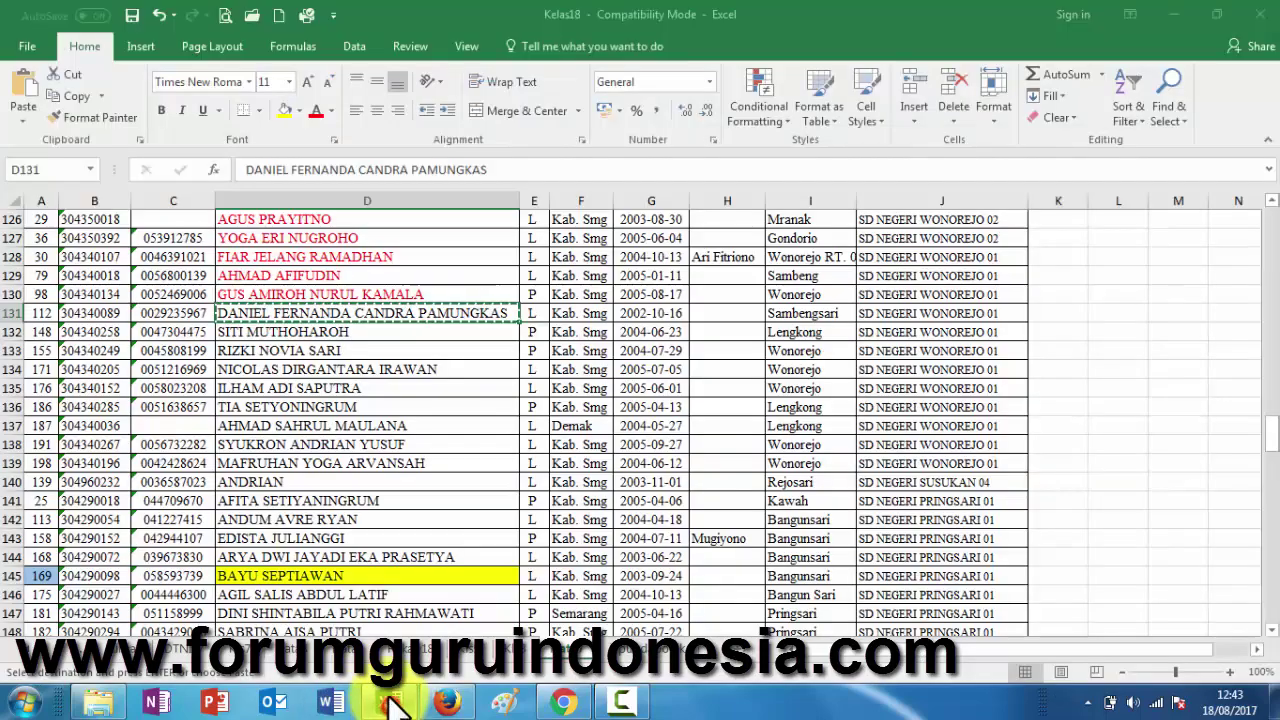
left_click(303, 330)
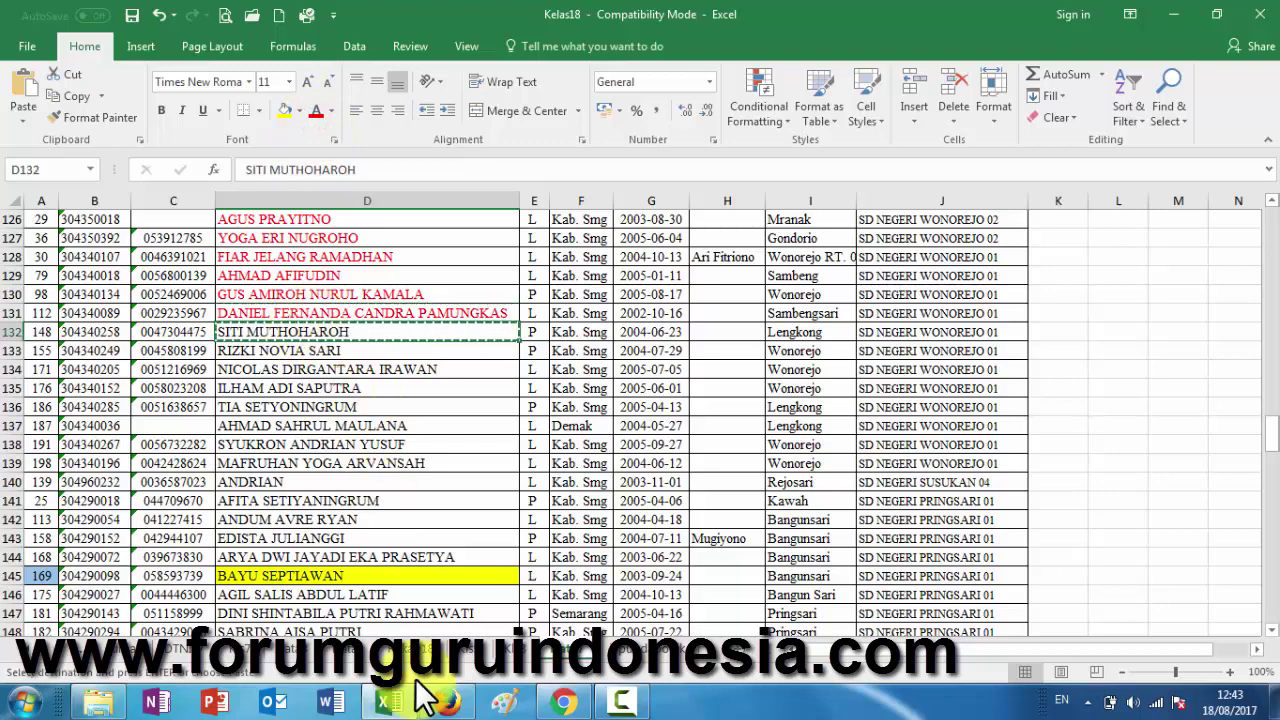
left_click(447, 705)
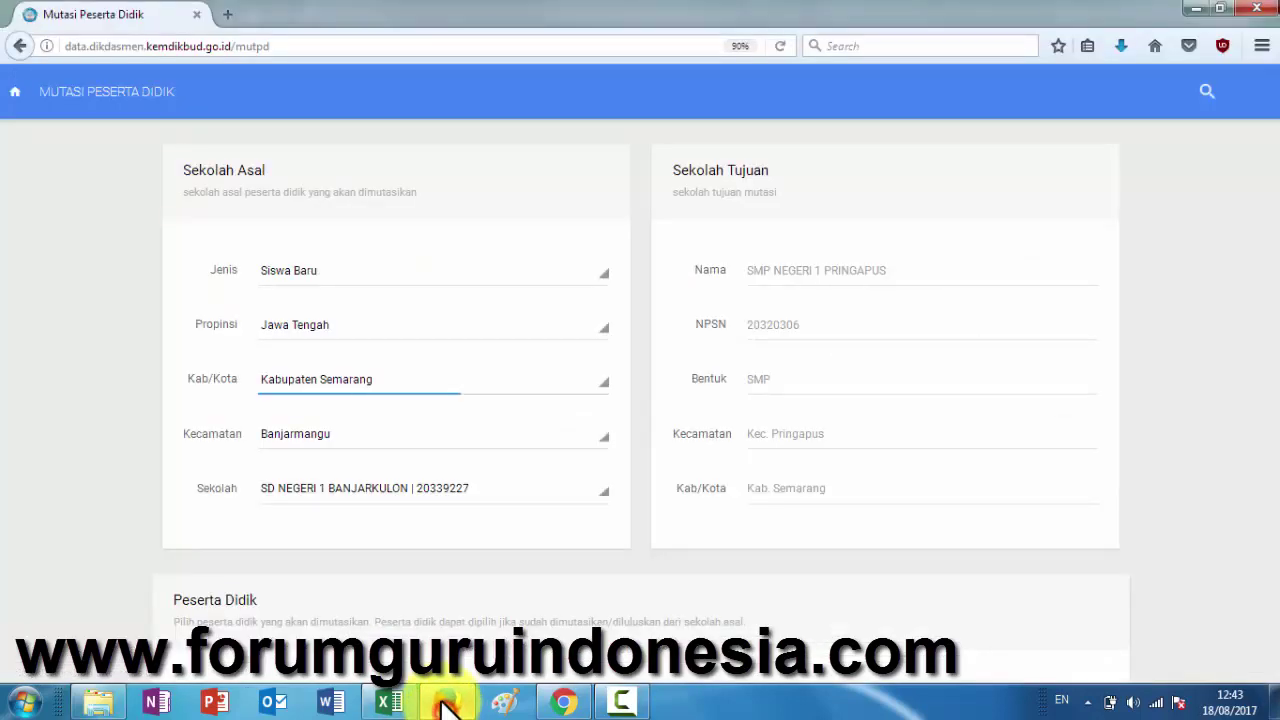
- Set the origin regency to Kabupaten Semarang and the subdistrict to Pringapus
left_click(316, 435)
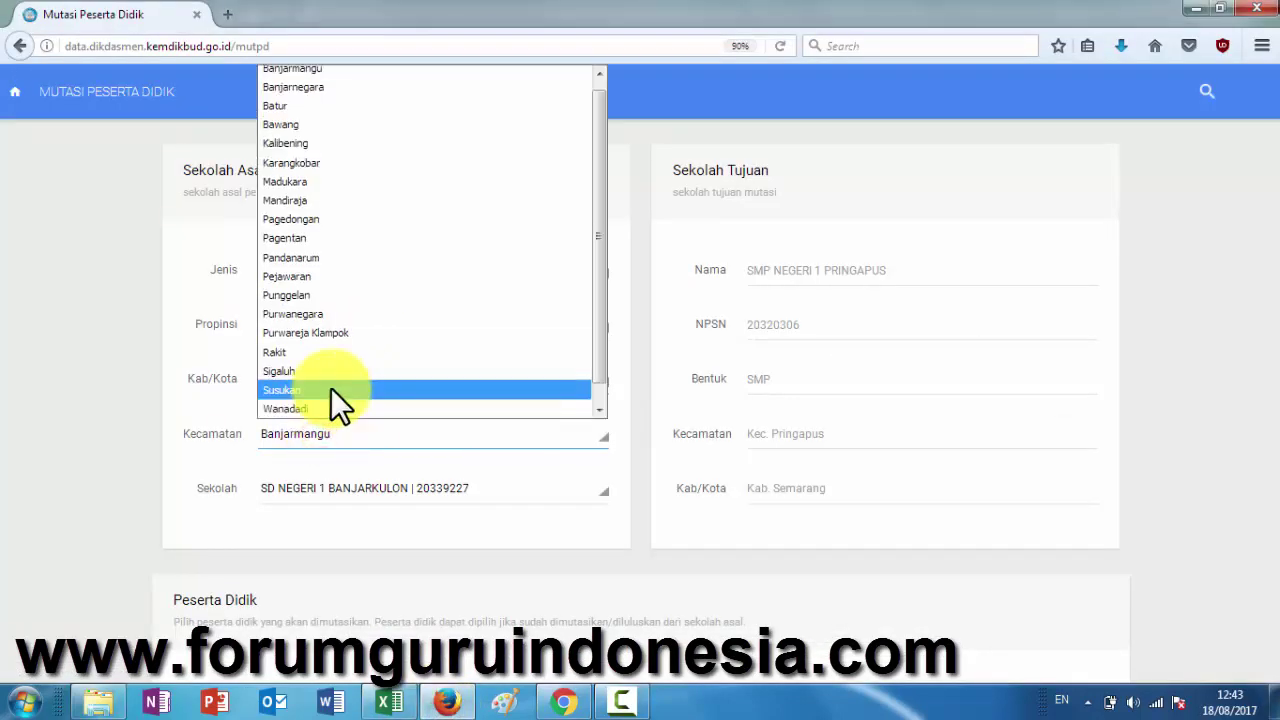
left_click(227, 452)
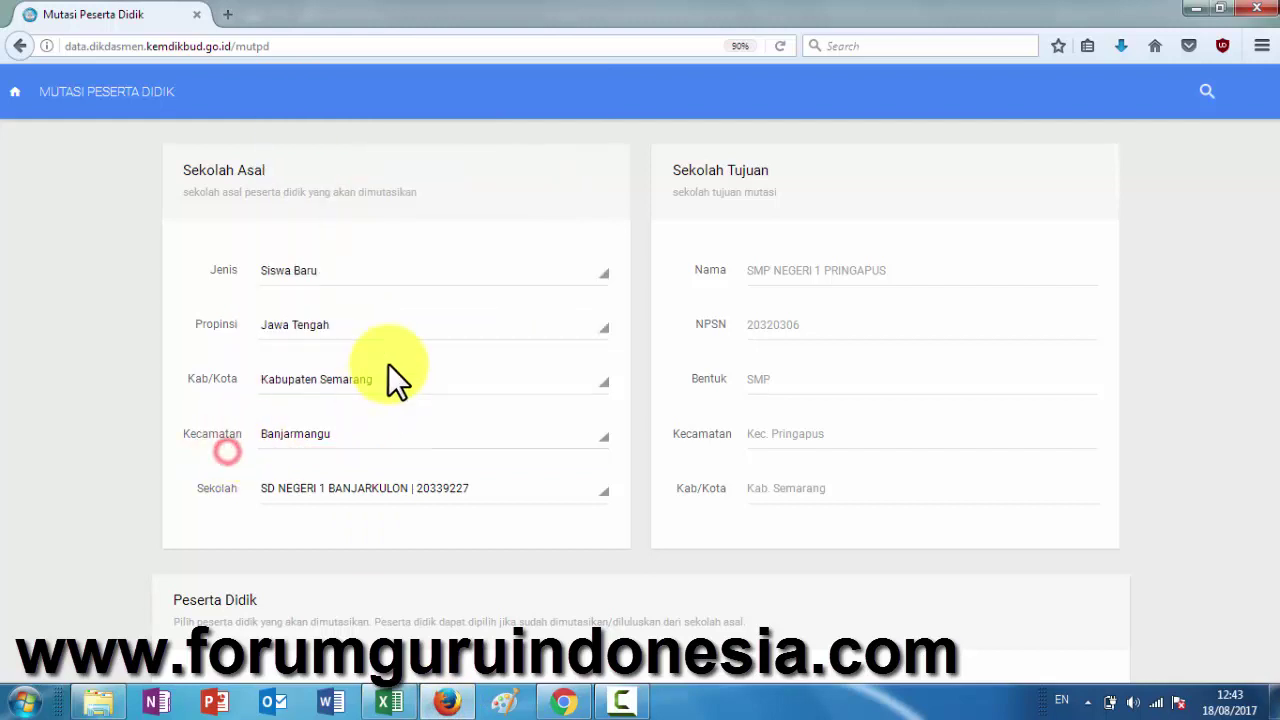
left_click(368, 382)
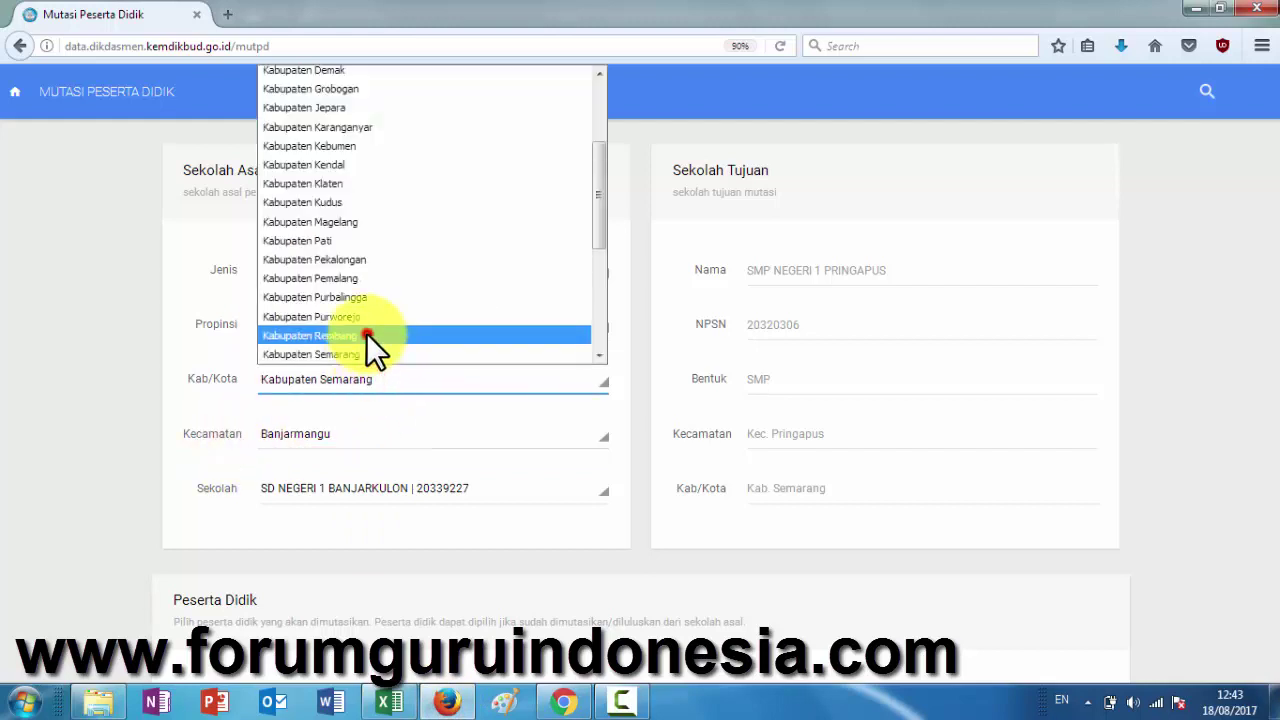
left_click(366, 333)
left_click(368, 379)
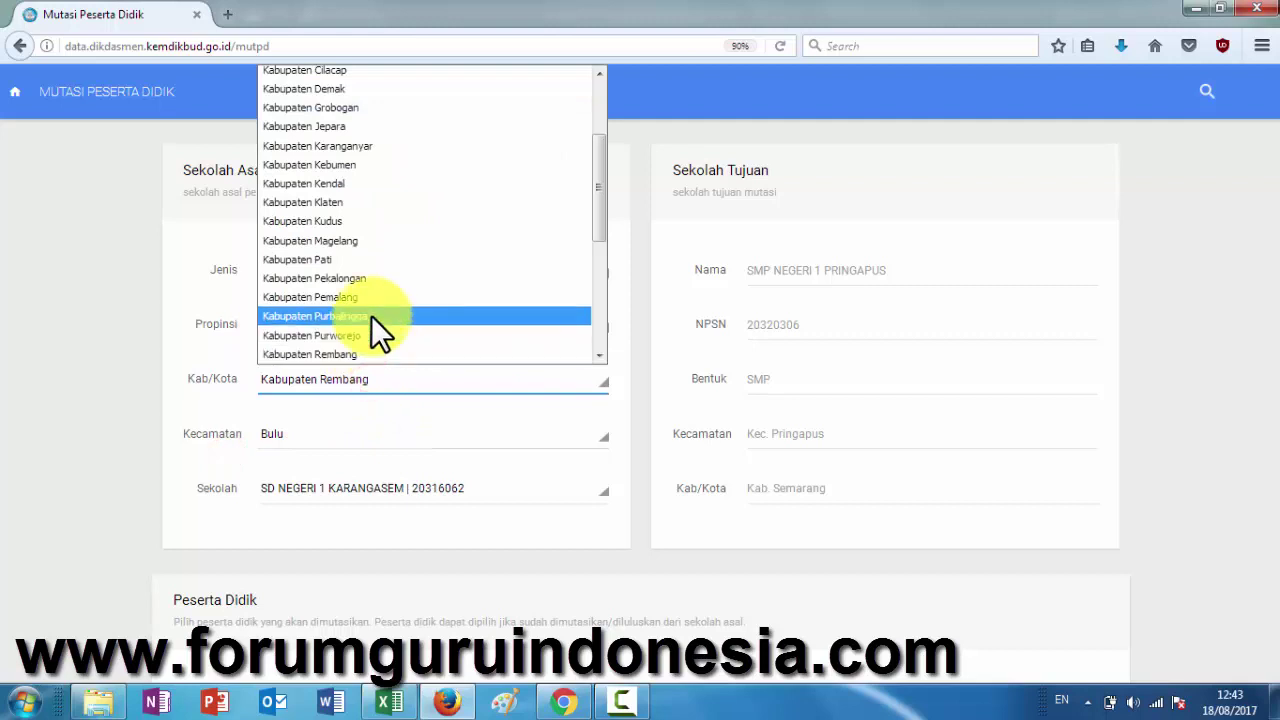
scroll(371, 315, "down", 3)
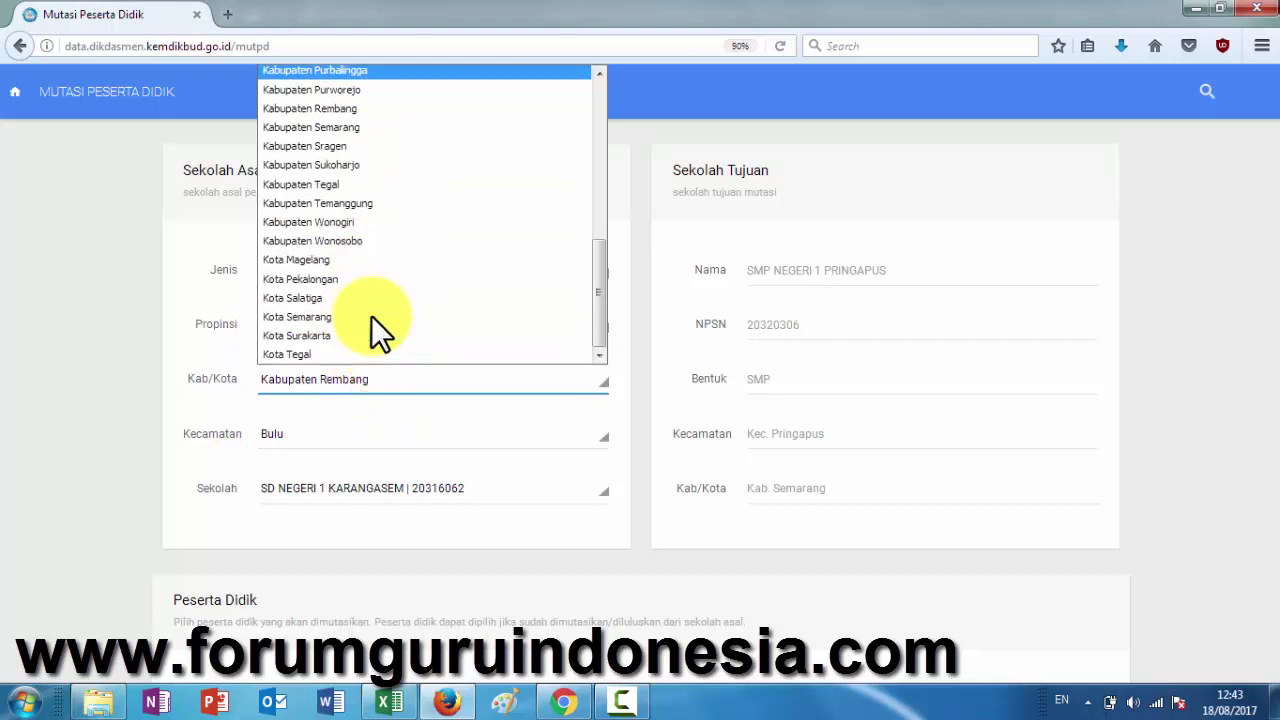
left_click(380, 131)
left_click(353, 431)
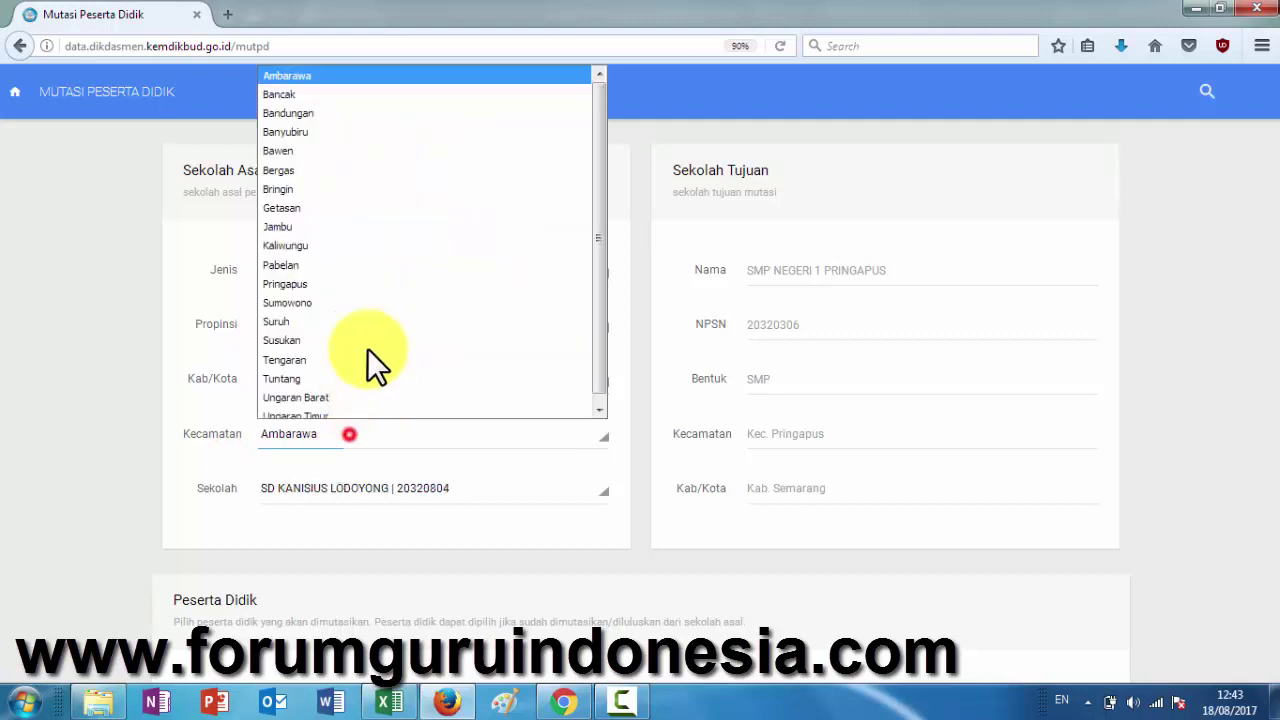
left_click(361, 276)
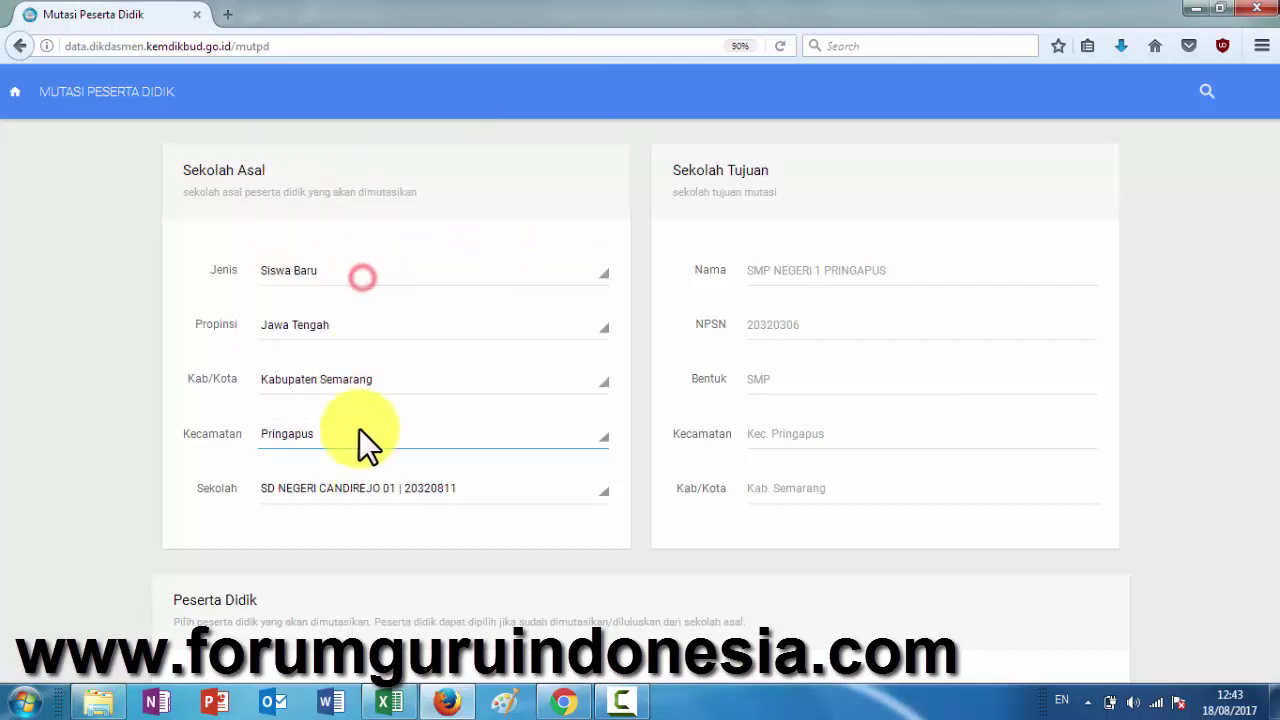
- Choose SD NEGERI WONOREJO 01 as the origin school
left_click(387, 489)
scroll(402, 403, "down", 2)
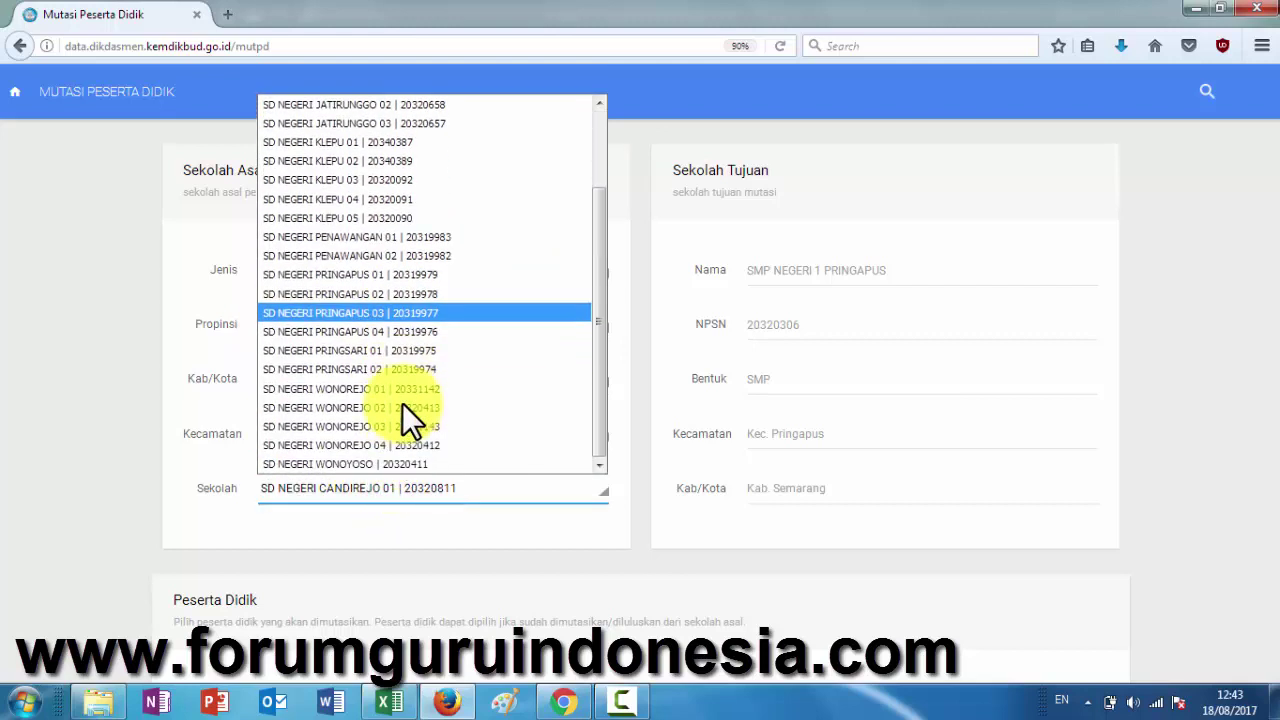
left_click(390, 351)
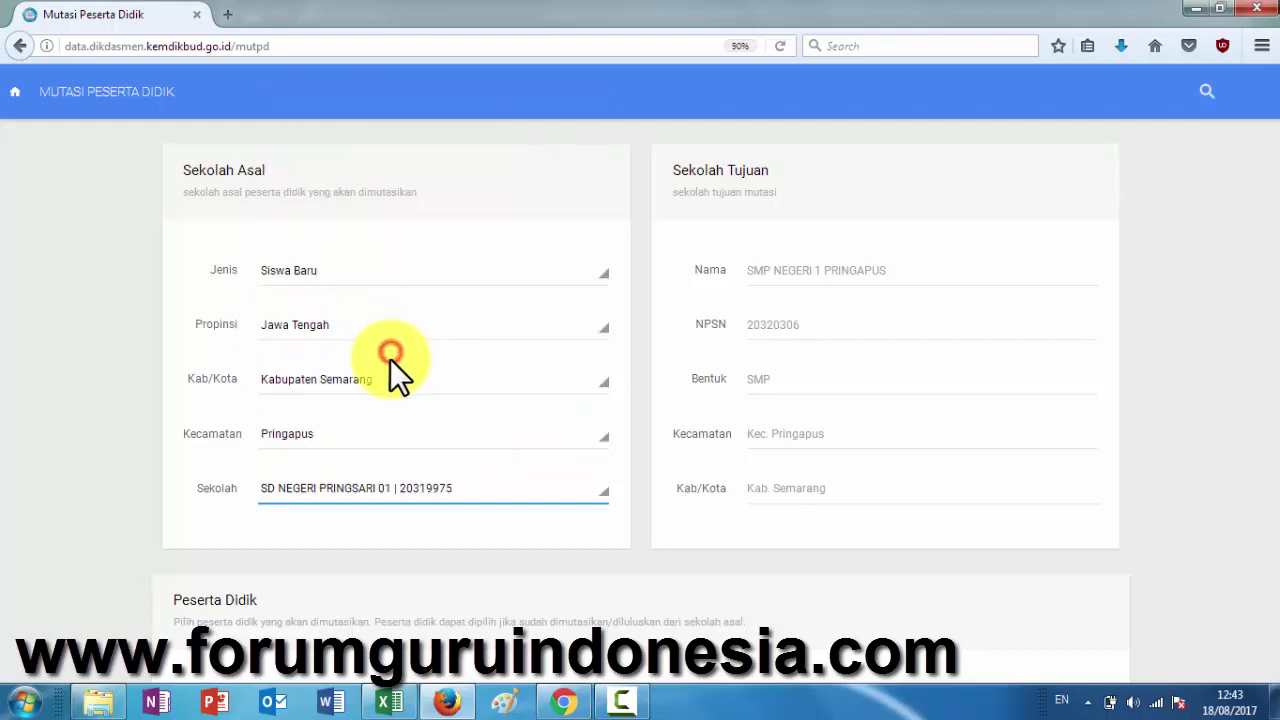
left_click(379, 489)
scroll(389, 379, "down", 1)
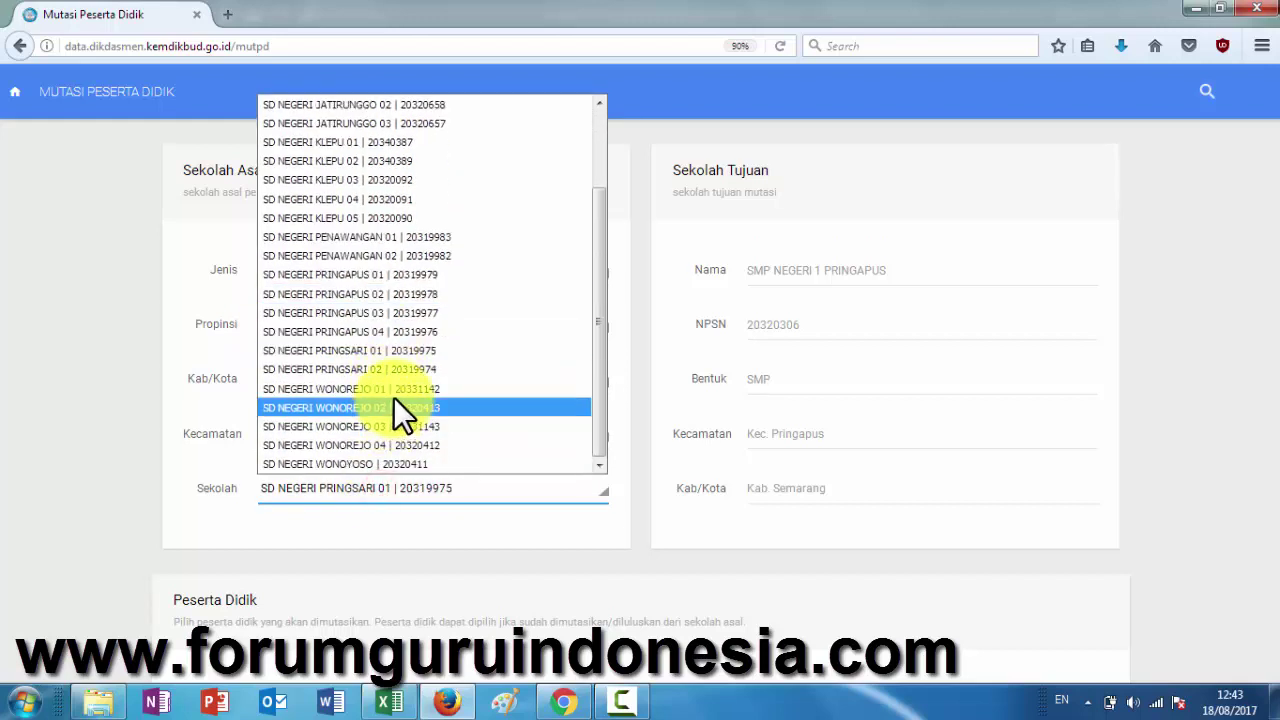
left_click(393, 391)
scroll(436, 531, "down", 5)
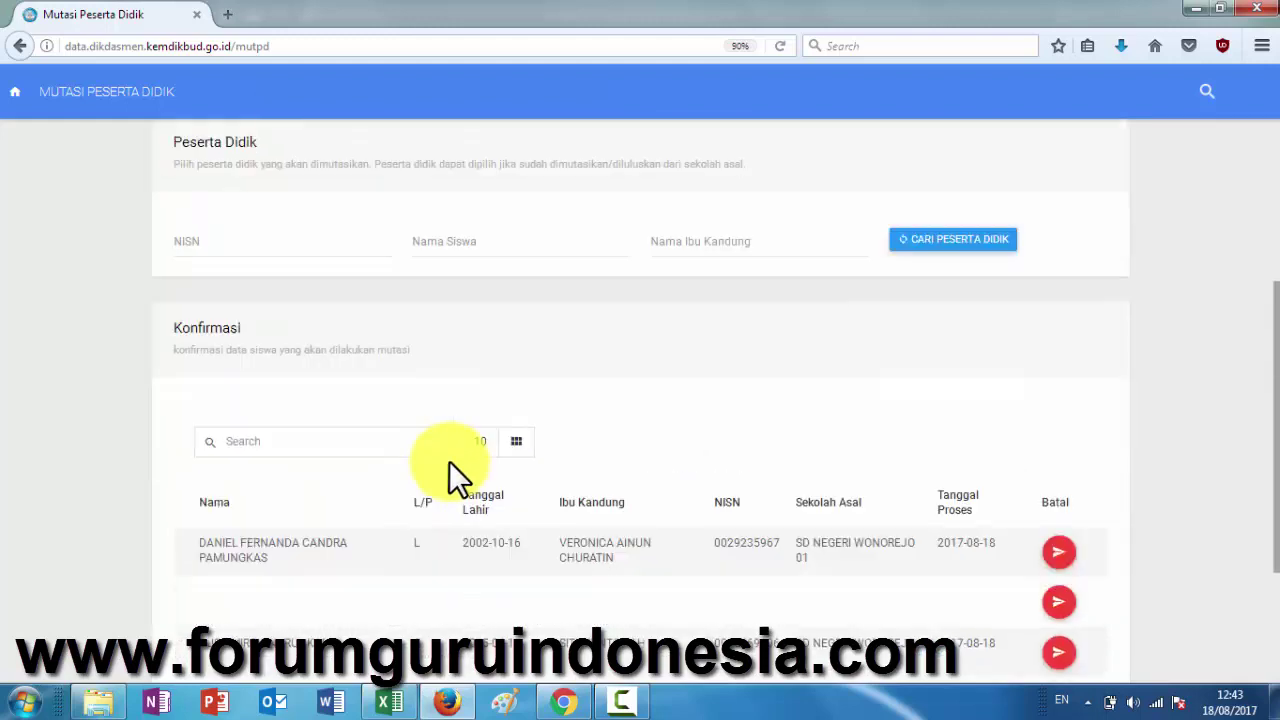
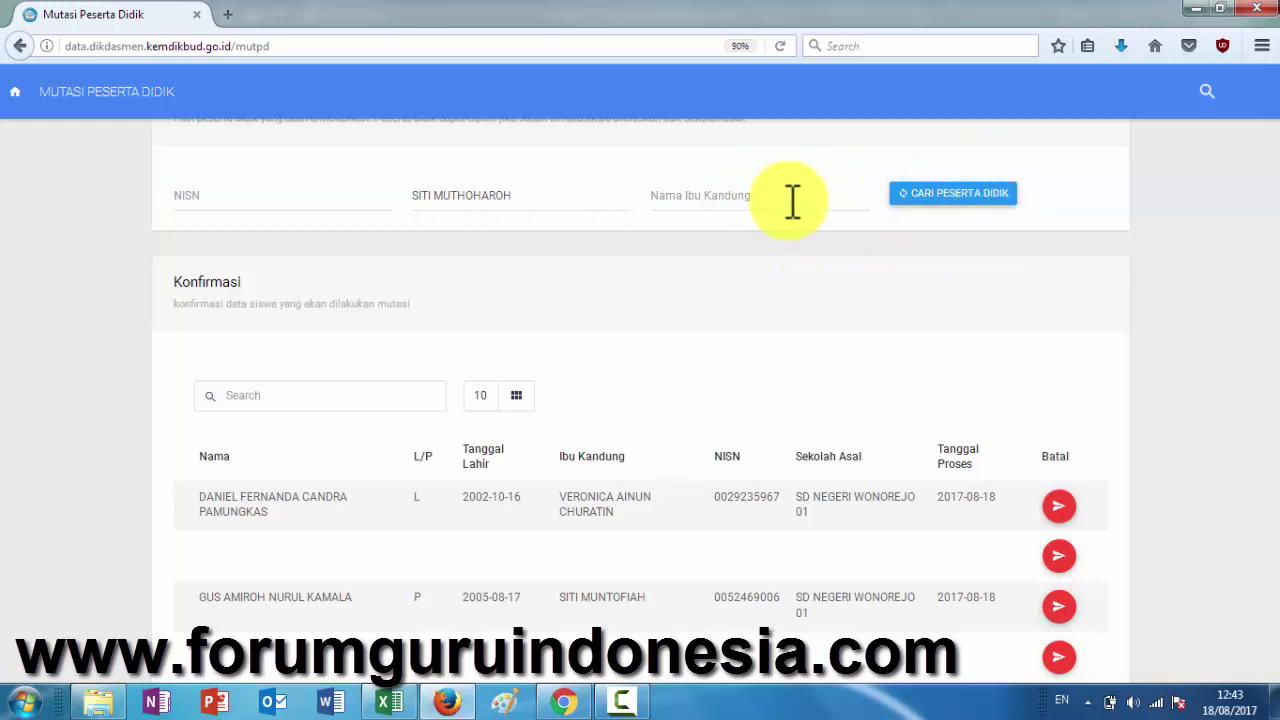
- Paste the third student's name, search, and pick her for transfer
left_click(896, 194)
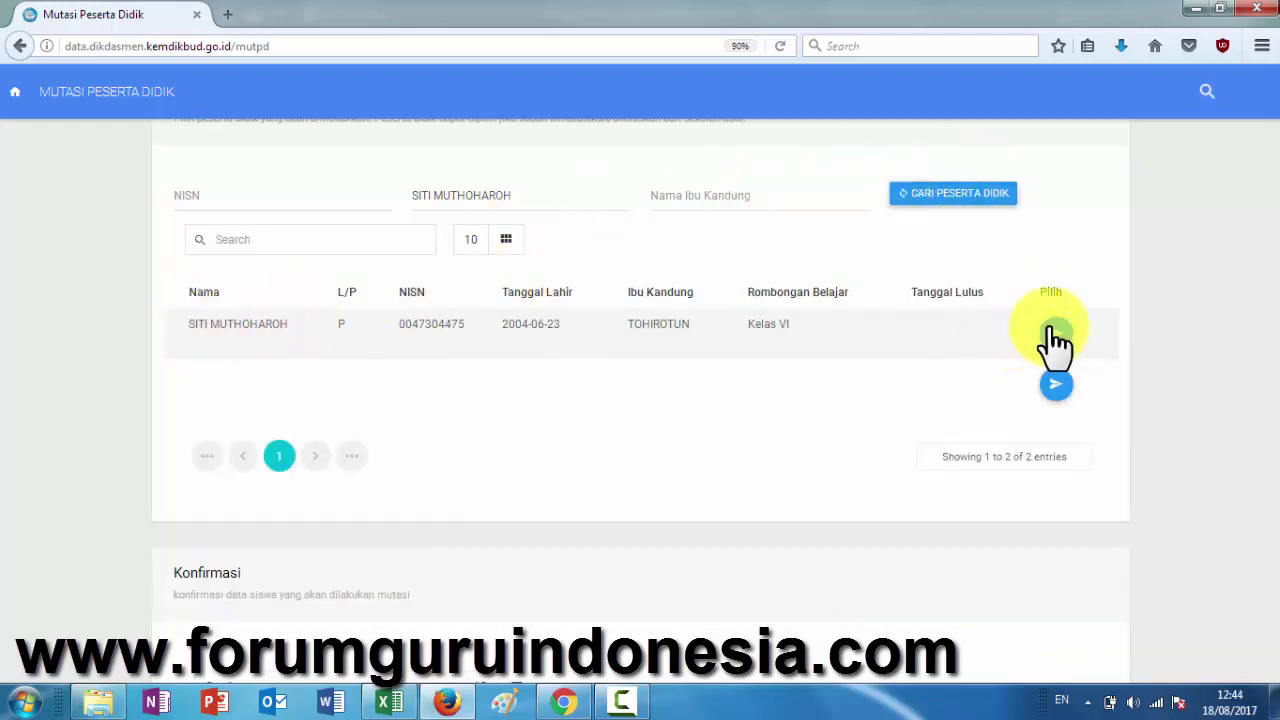
left_click(1055, 336)
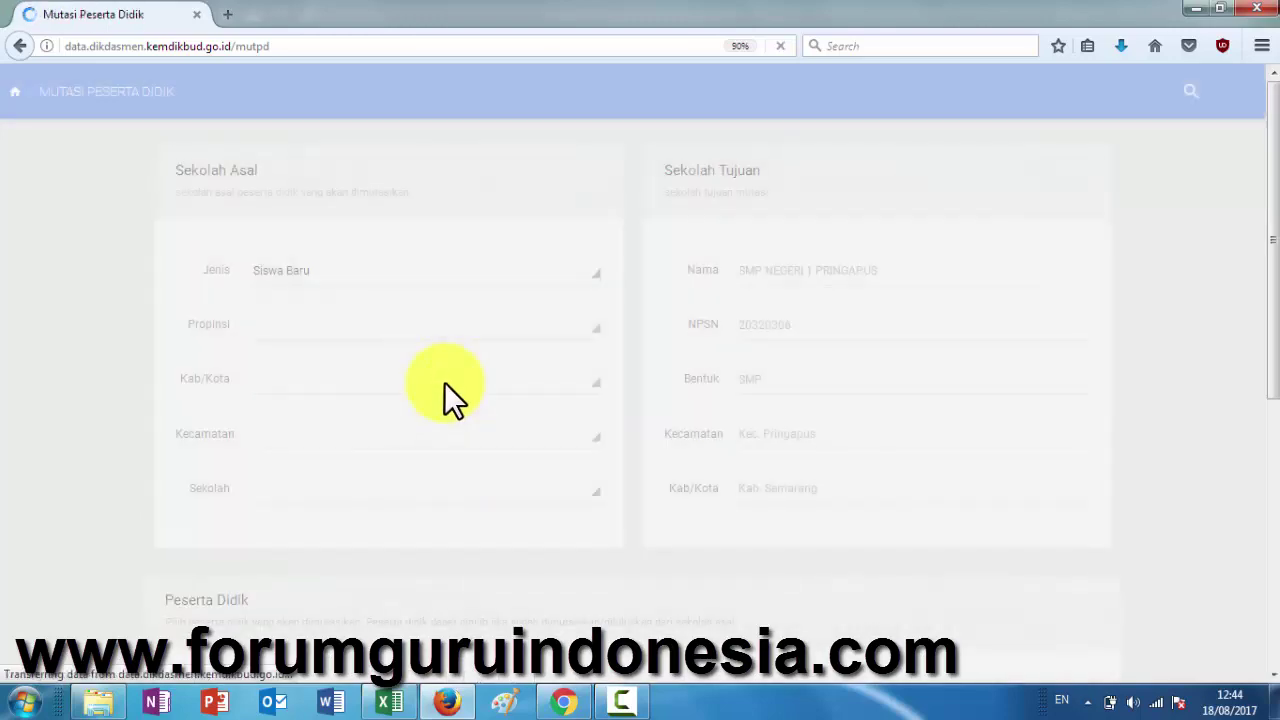
scroll(453, 405, "down", 10)
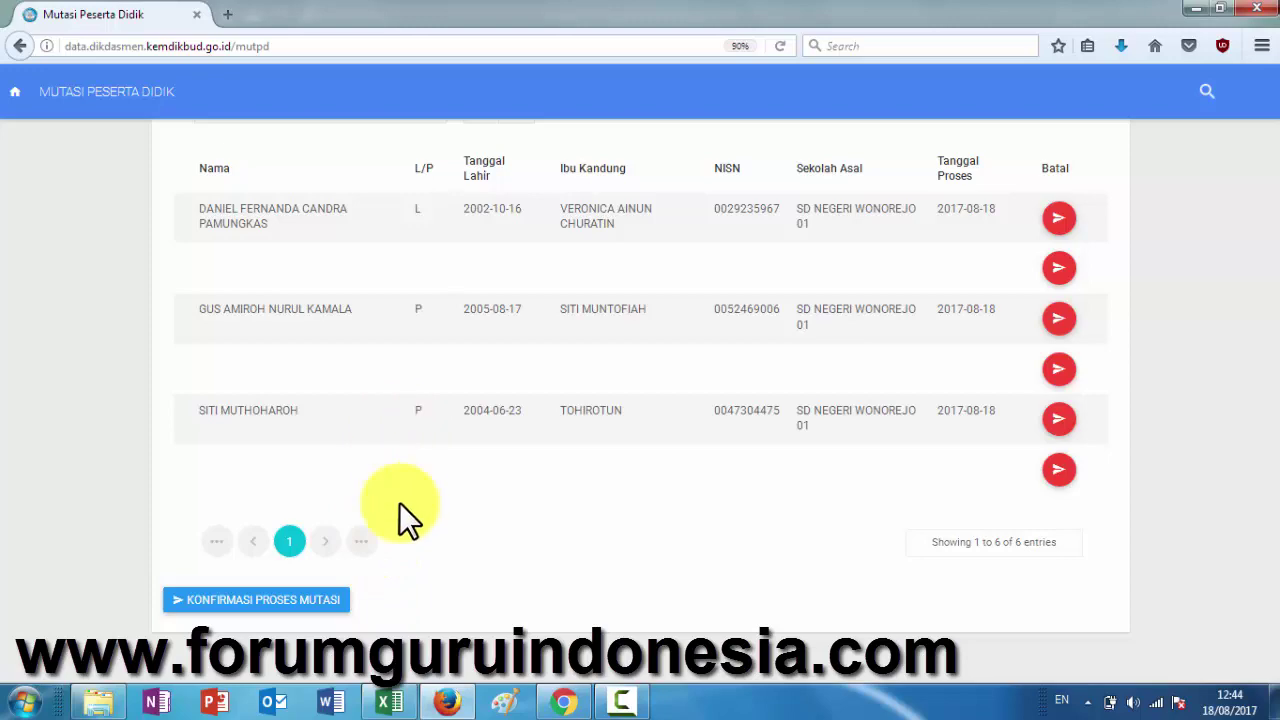
- In Excel, colour that student's name red and select the next student's name
left_click(404, 706)
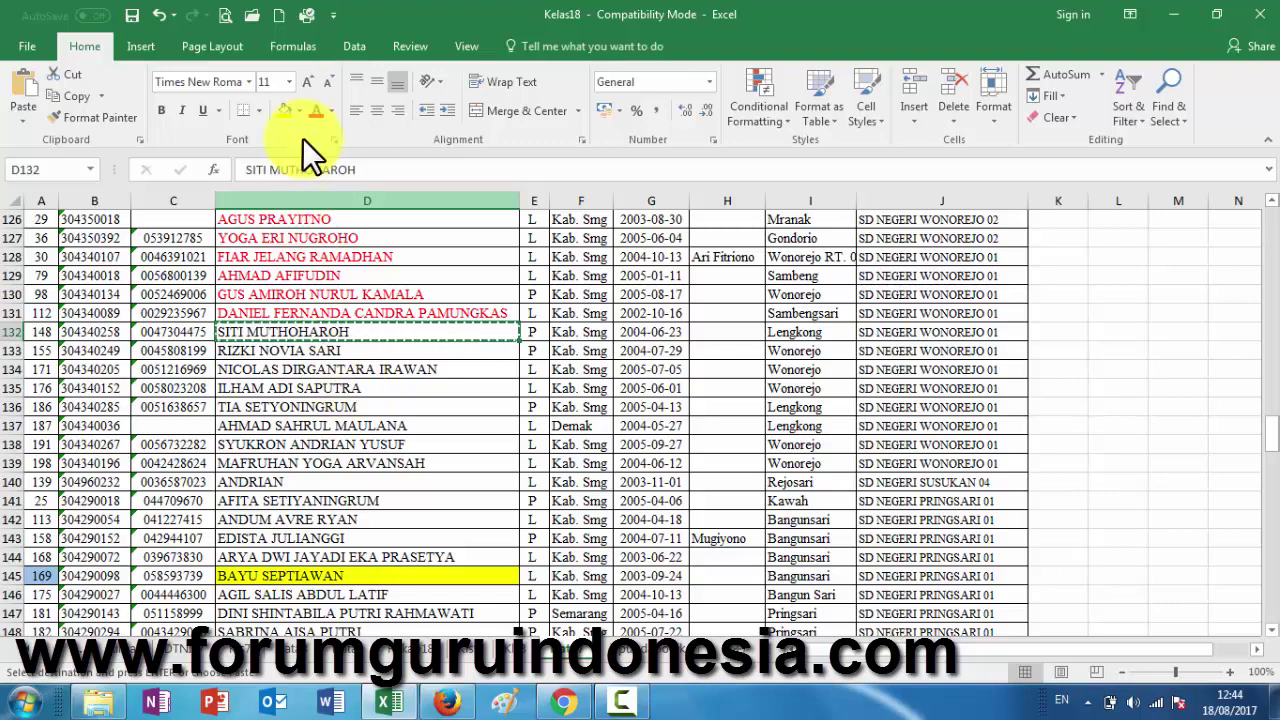
left_click(316, 110)
left_click(310, 347)
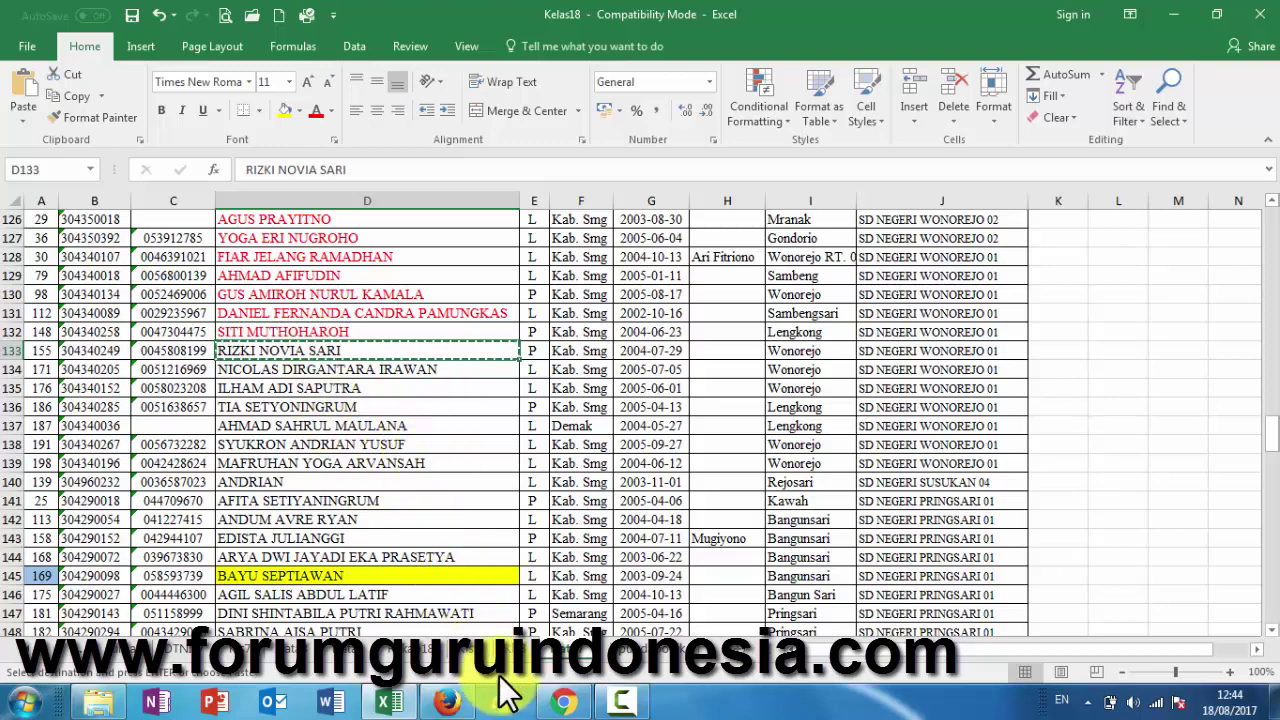
- Toggle the Jenis field to Pindah/Mutasi and back to Siswa Baru on the transfer form
left_click(450, 703)
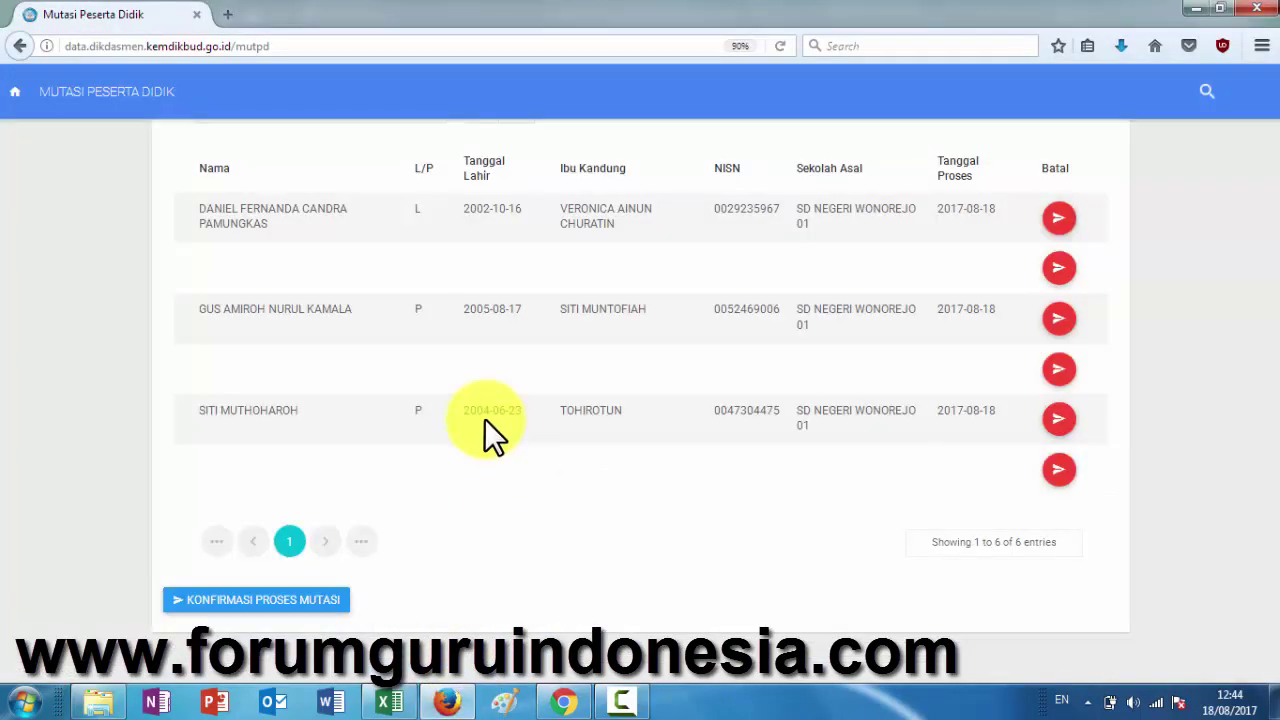
scroll(484, 418, "up", 8)
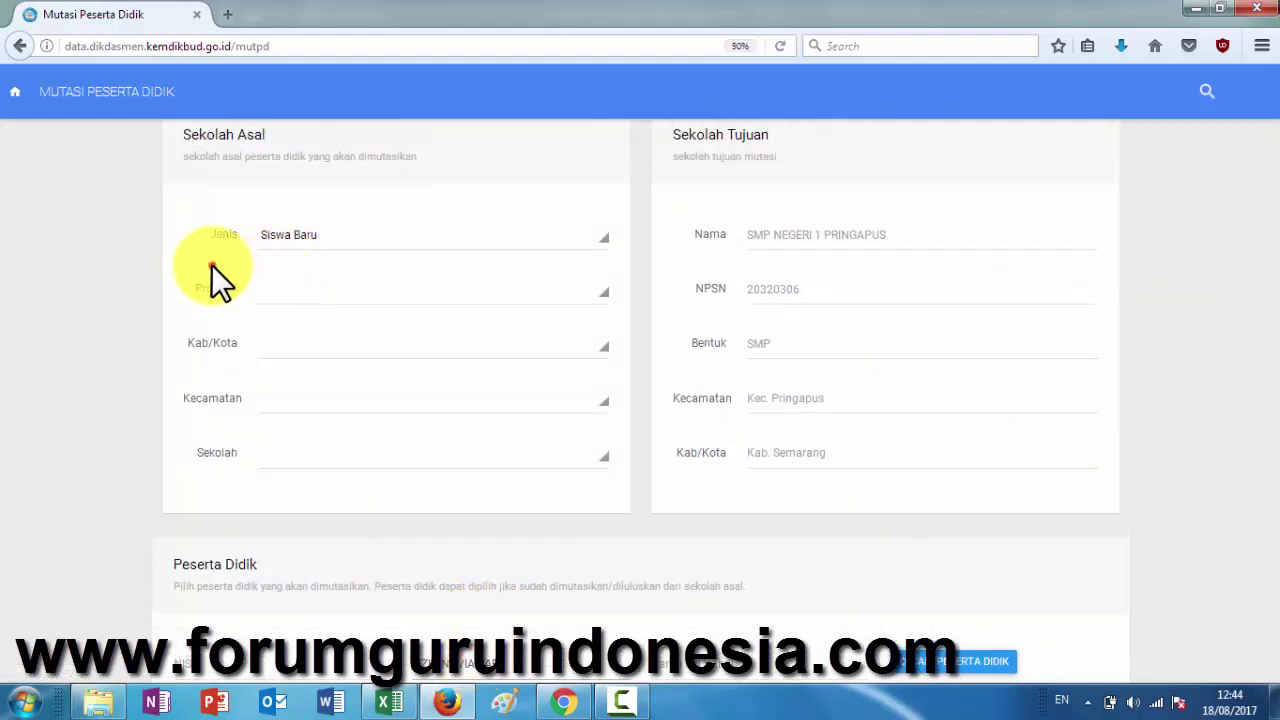
left_click(364, 234)
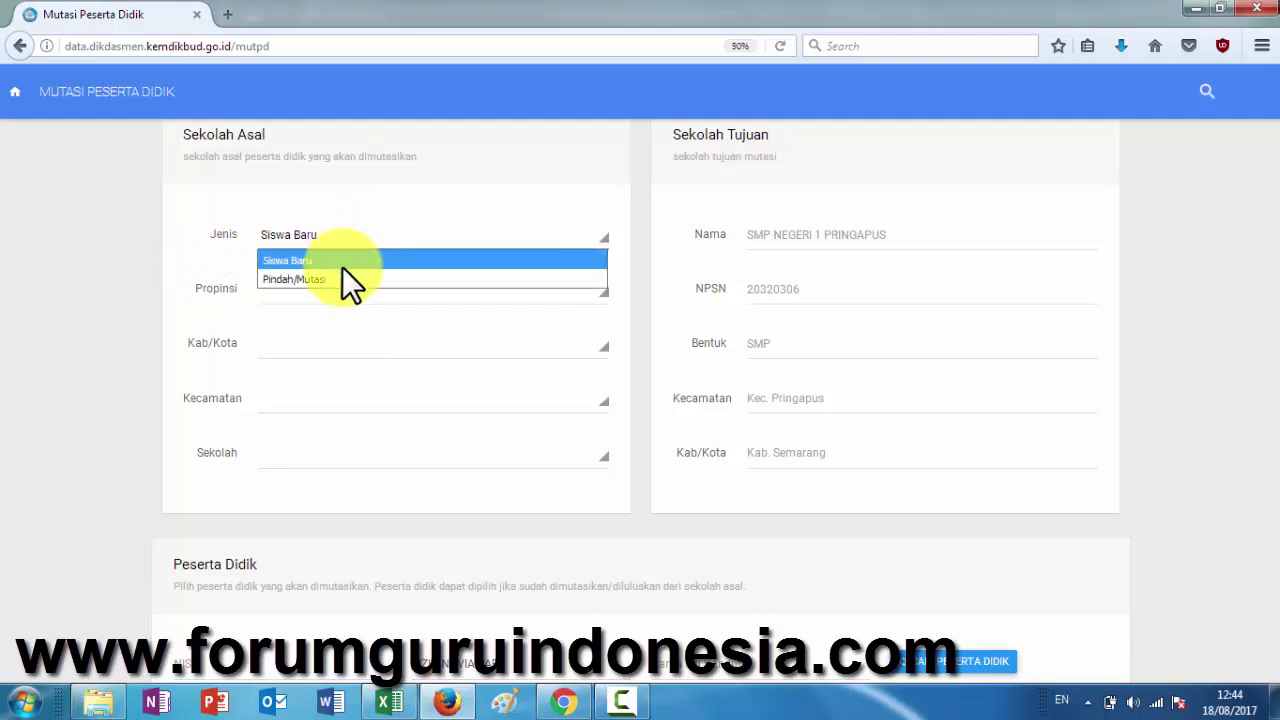
left_click(341, 278)
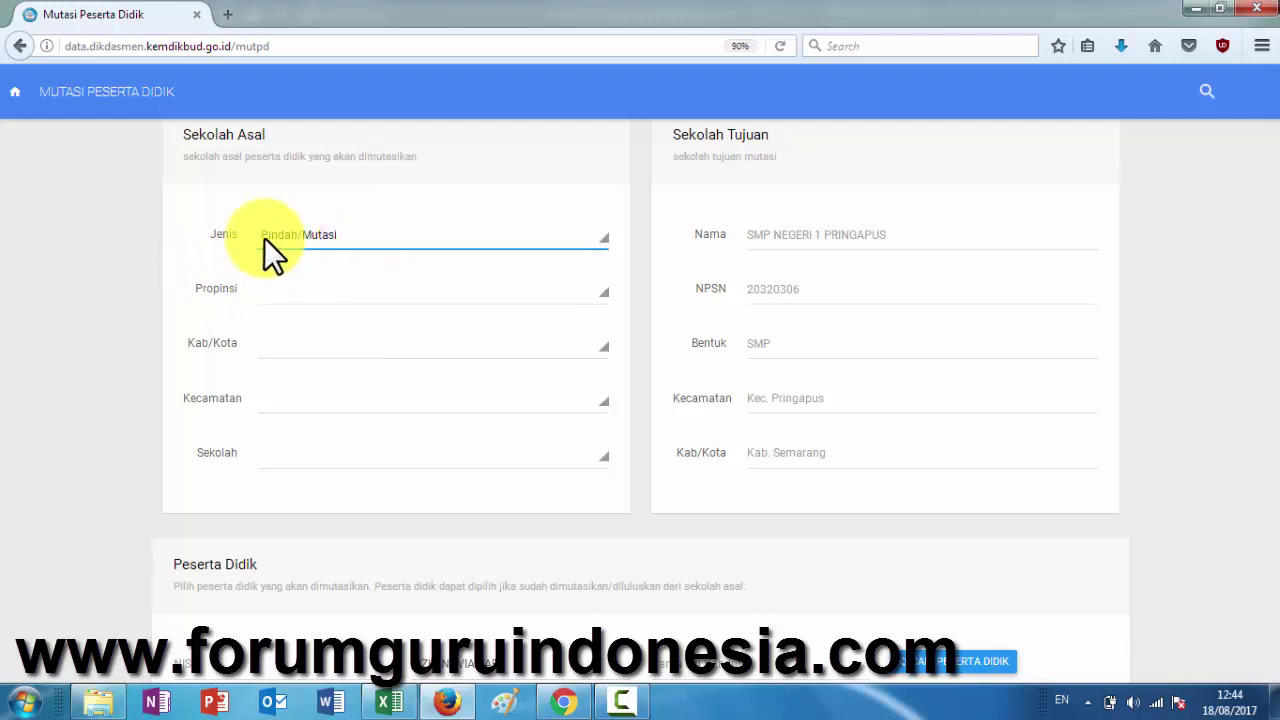
left_click(194, 256)
left_click(348, 236)
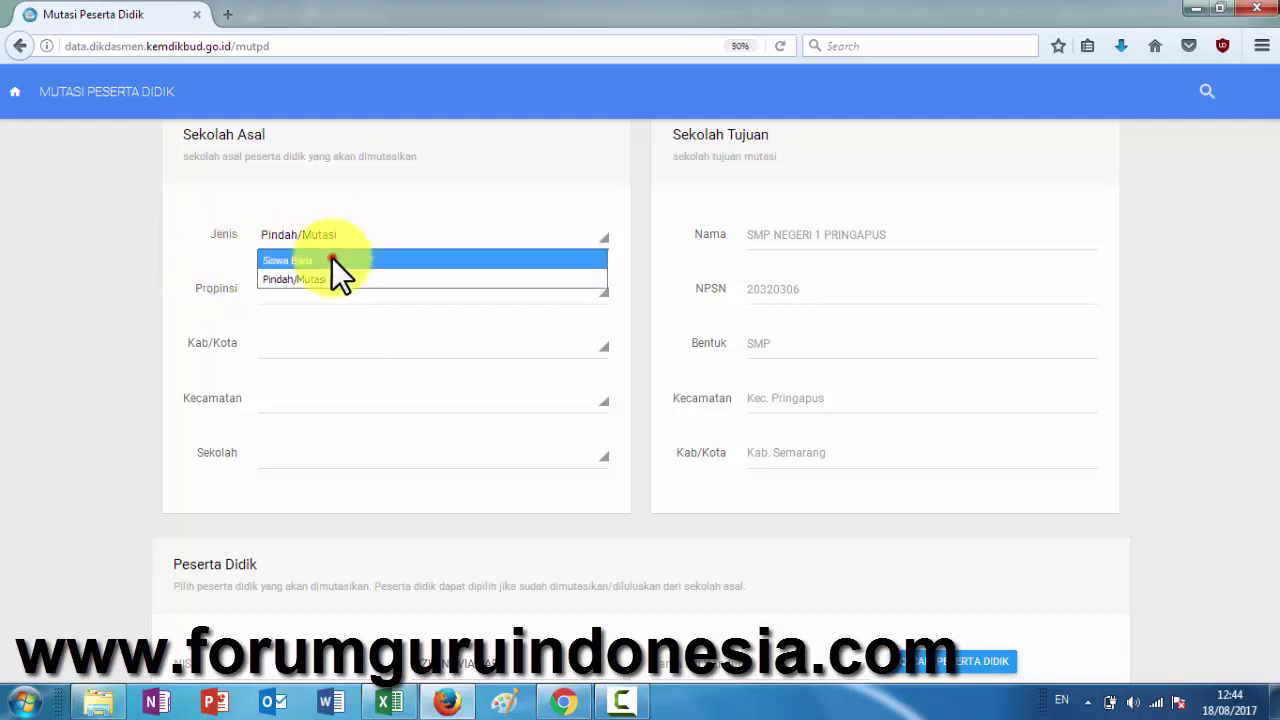
left_click(331, 257)
left_click(230, 256)
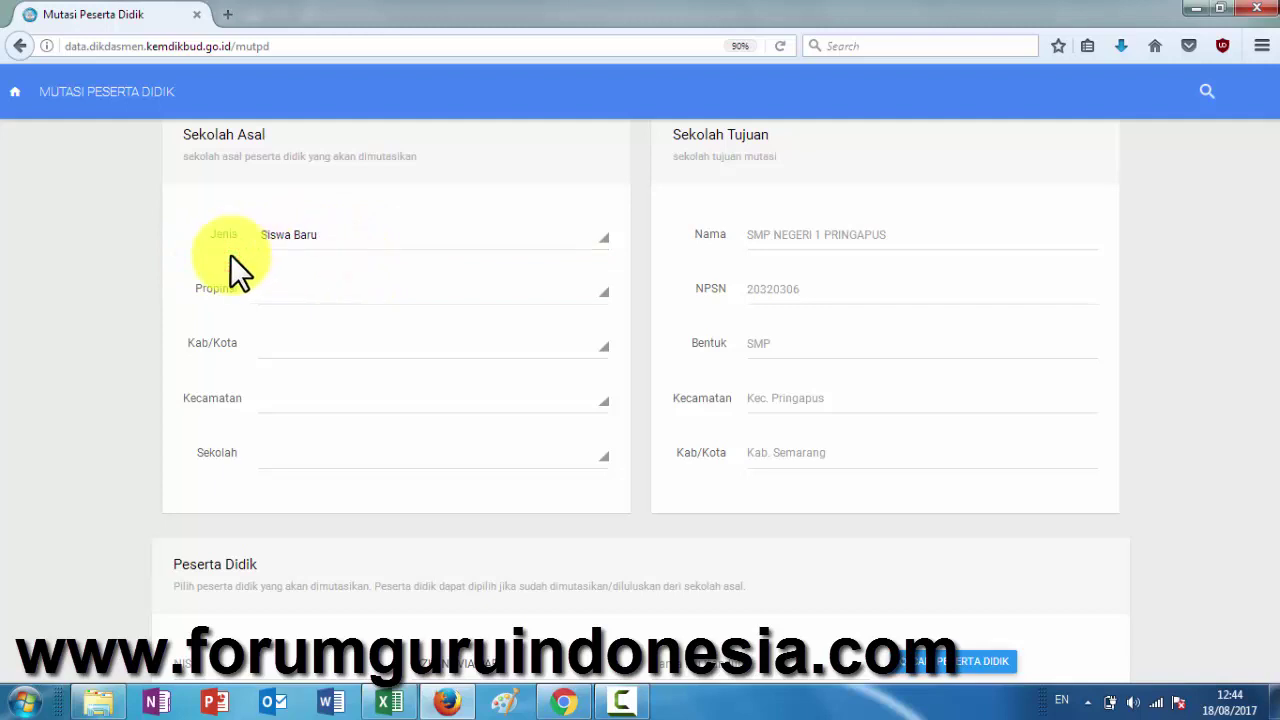
left_click(389, 285)
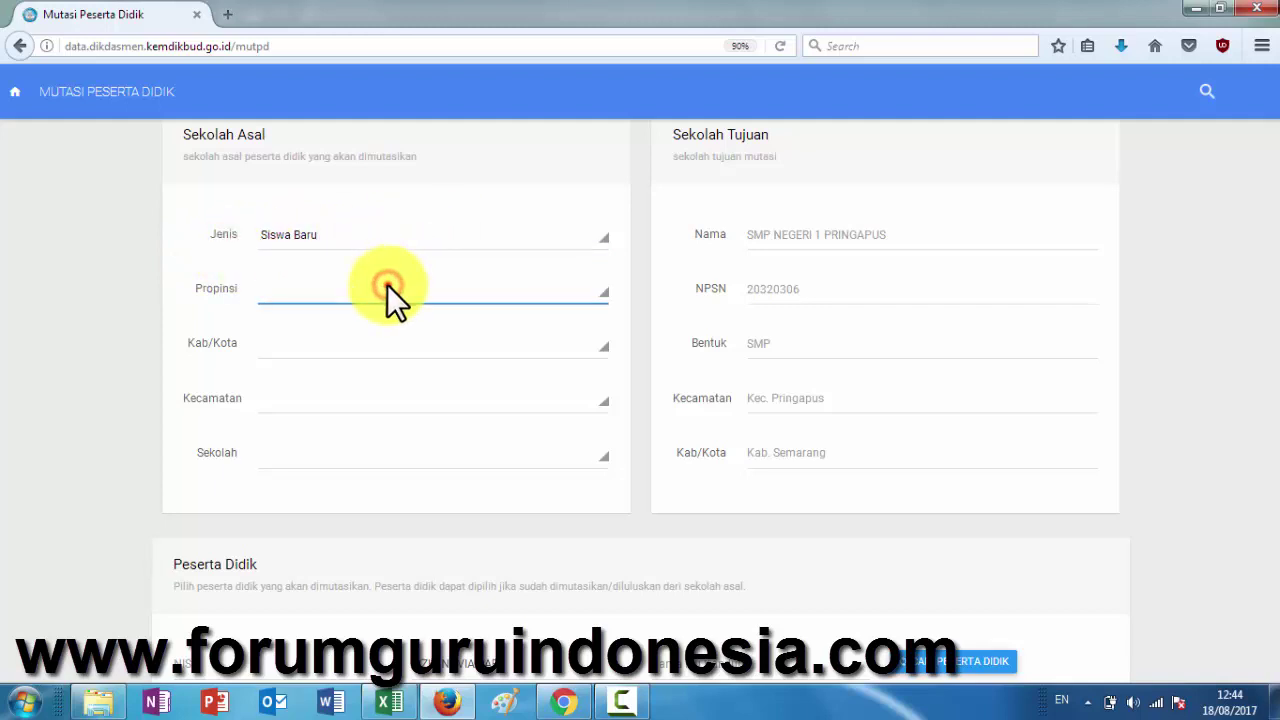
- Reload the Mutasi Peserta Didik page, confirming the resend, so the origin form resets
left_click(780, 46)
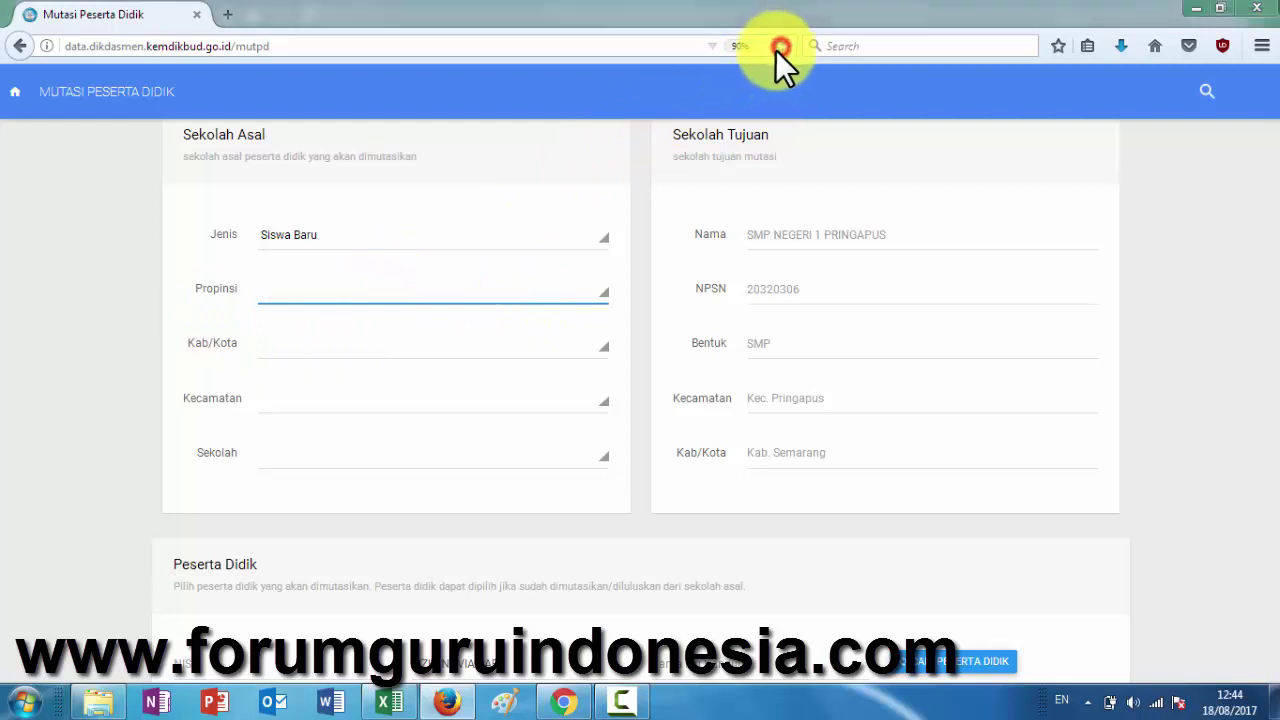
left_click(603, 369)
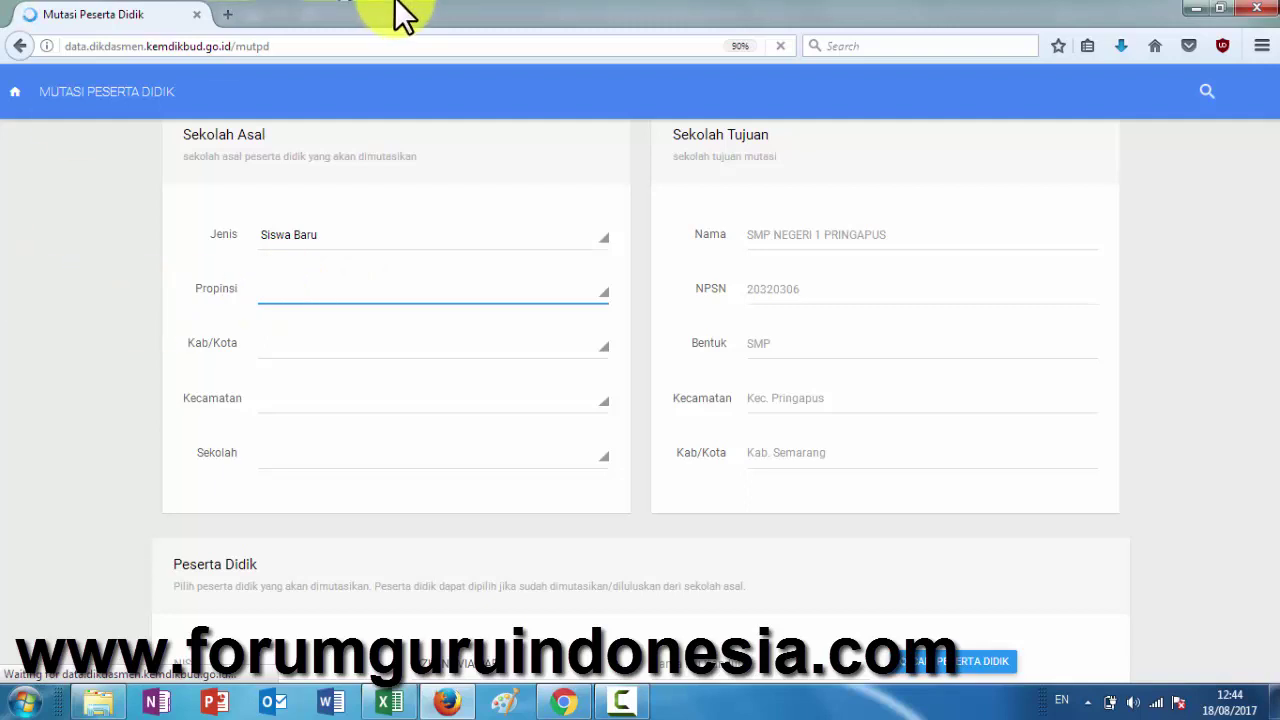
left_click(381, 41)
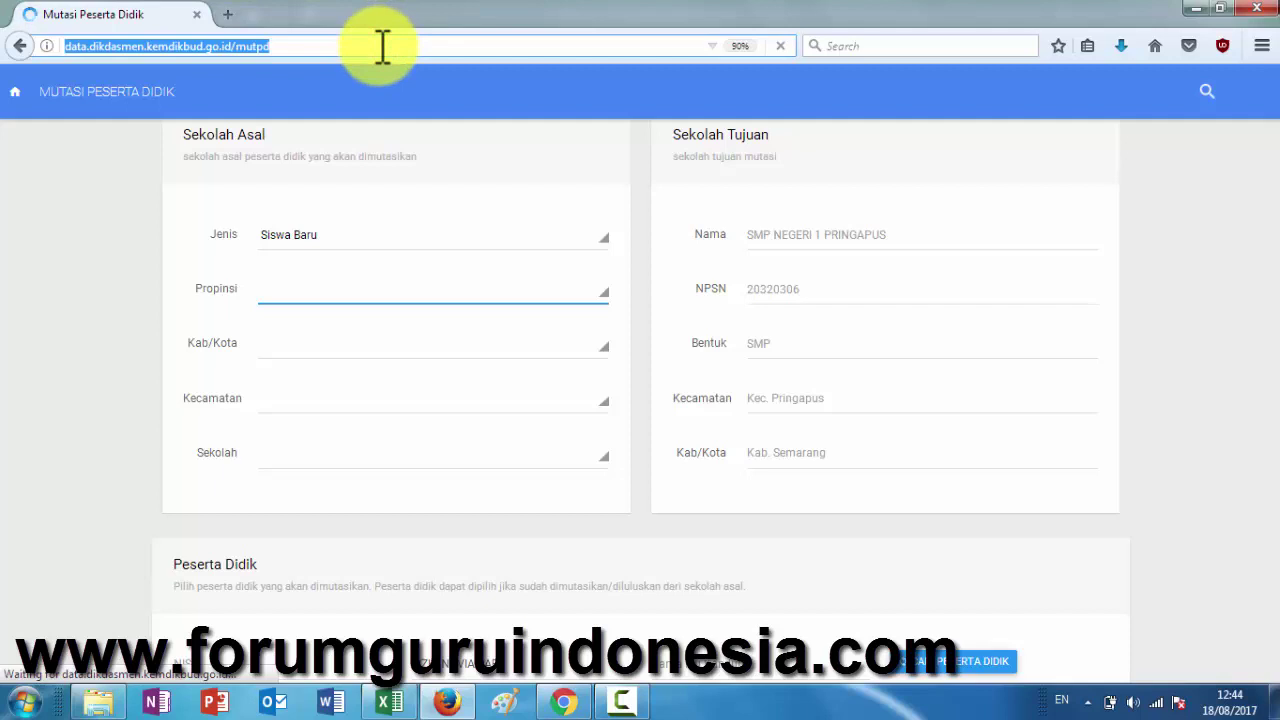
left_click(57, 270)
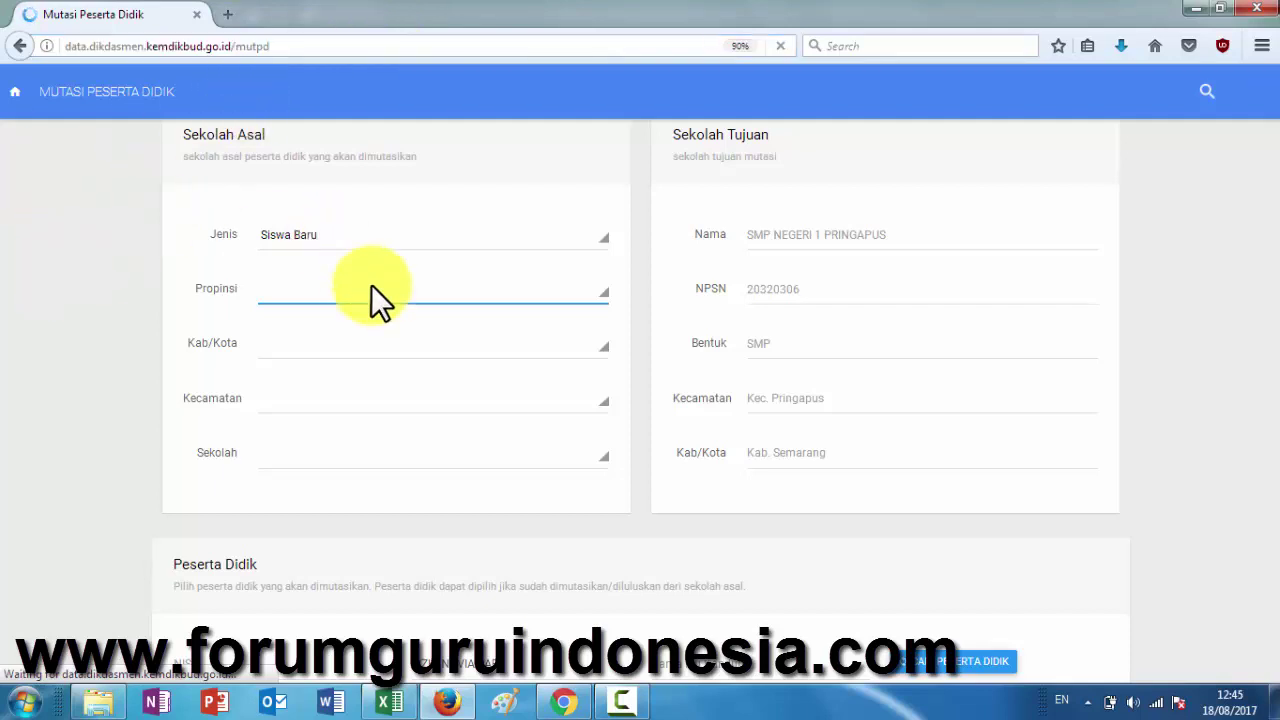
left_click(622, 45)
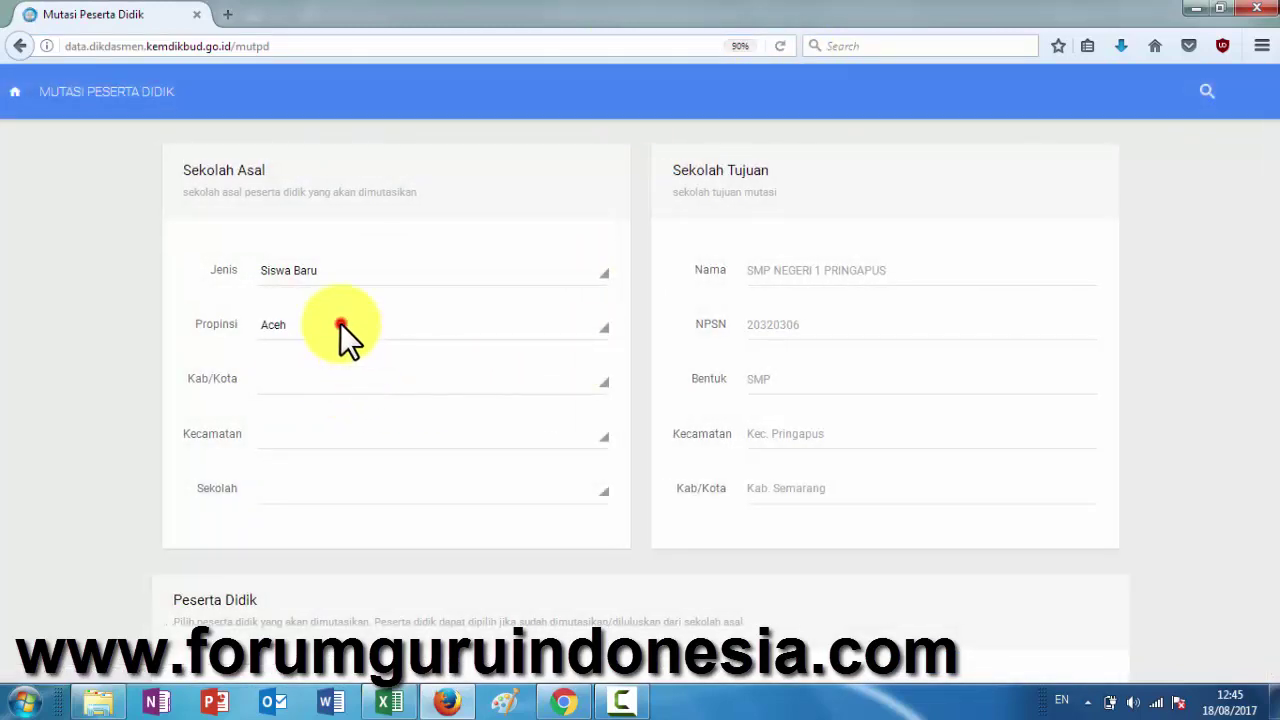
- Set the origin to Jawa Tengah, Kabupaten Semarang, Pringapus, school SD NEGERI WONOREJO 01
left_click(340, 324)
left_click(322, 540)
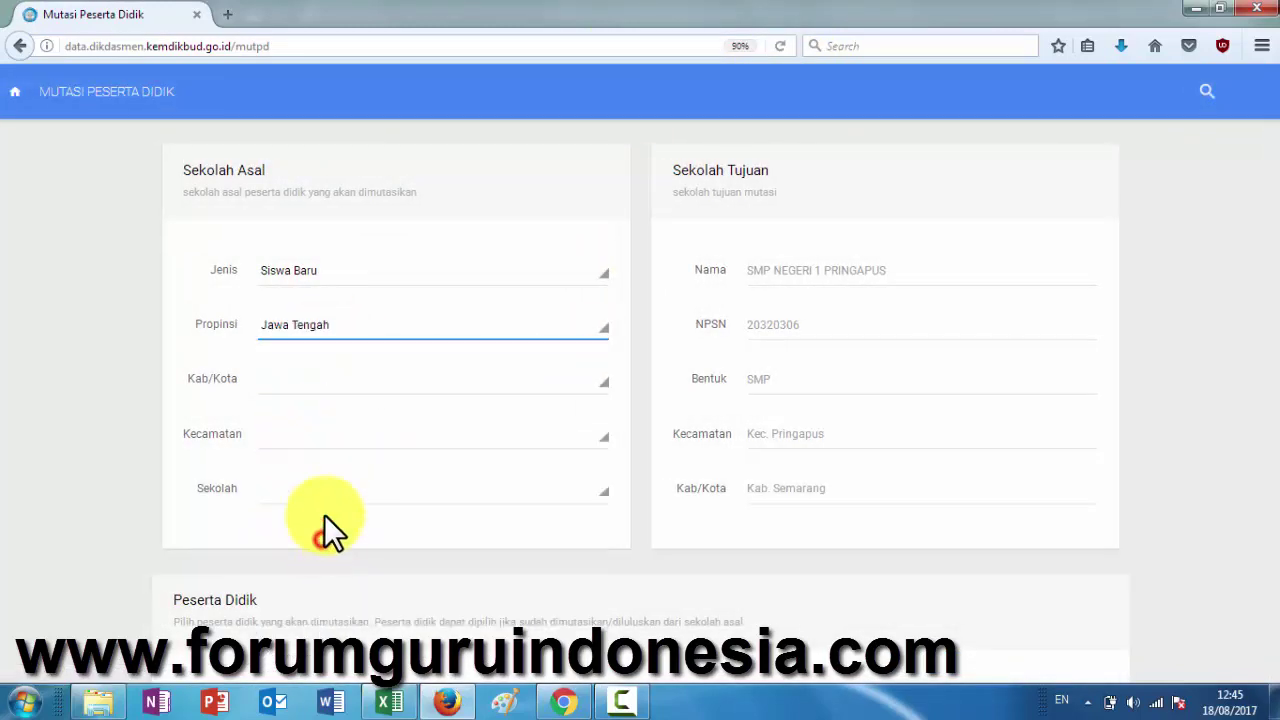
left_click(316, 385)
scroll(346, 332, "down", 2)
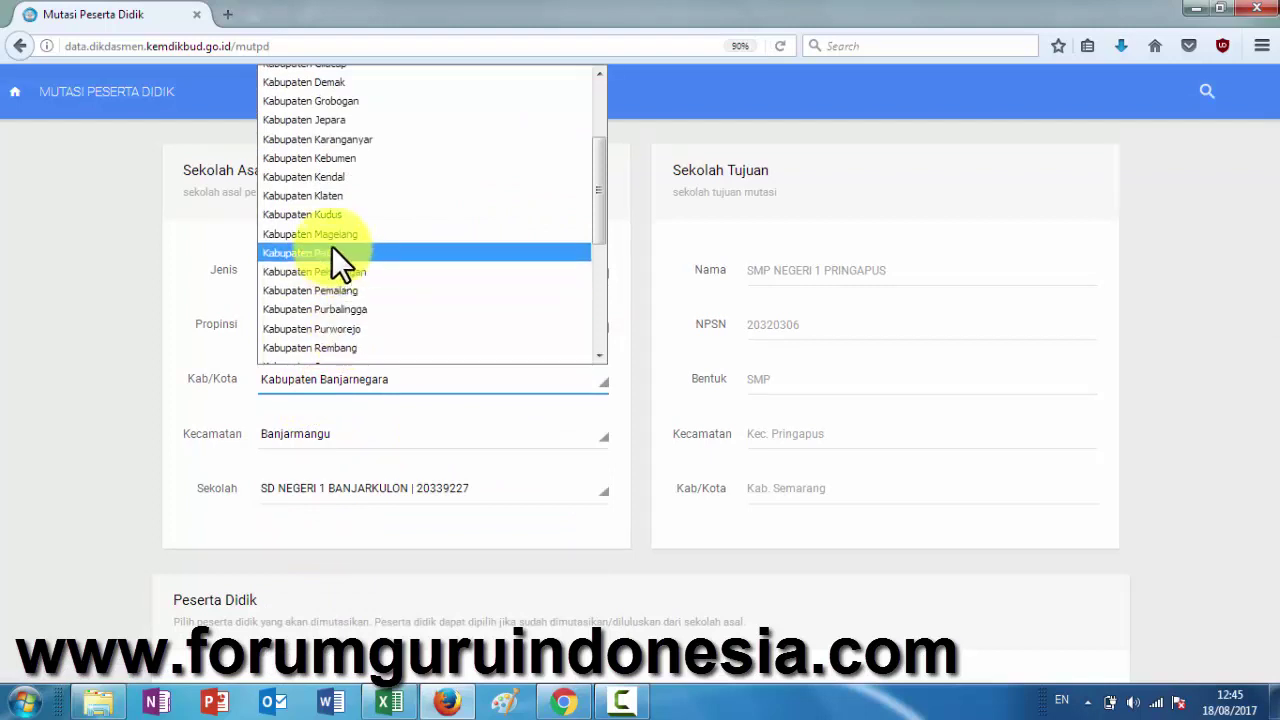
scroll(374, 240, "down", 4)
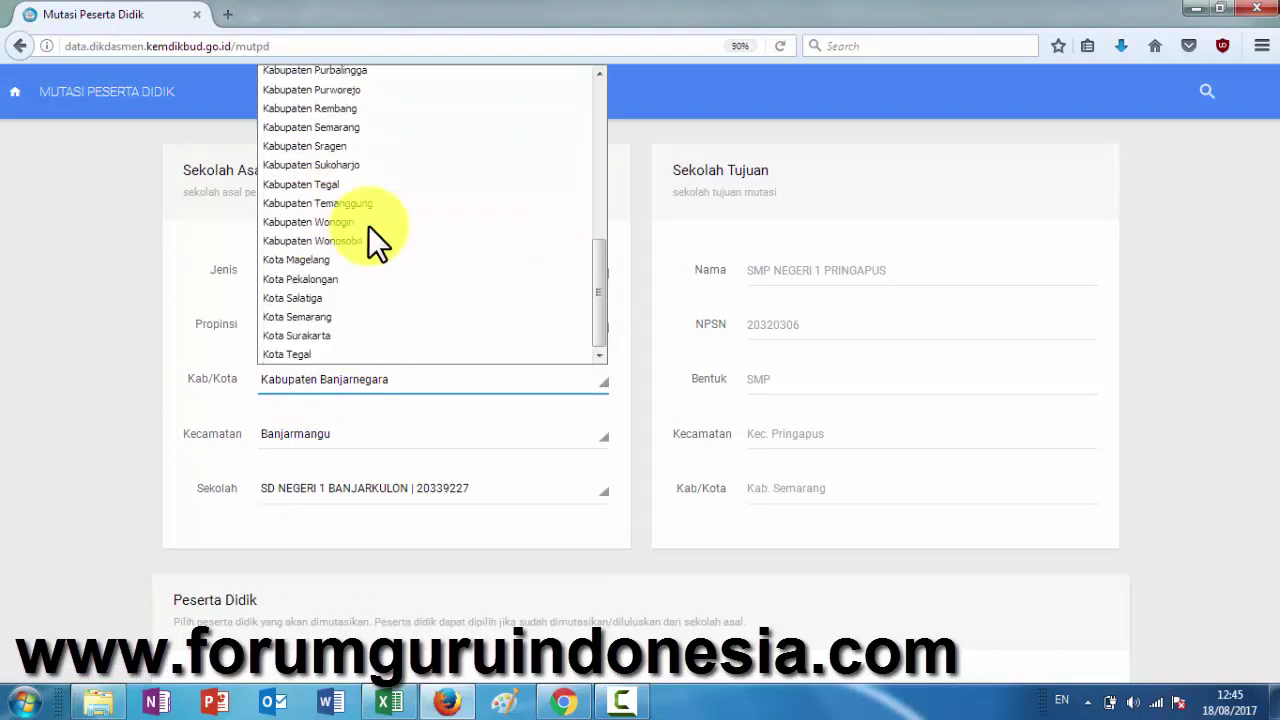
left_click(346, 128)
left_click(356, 436)
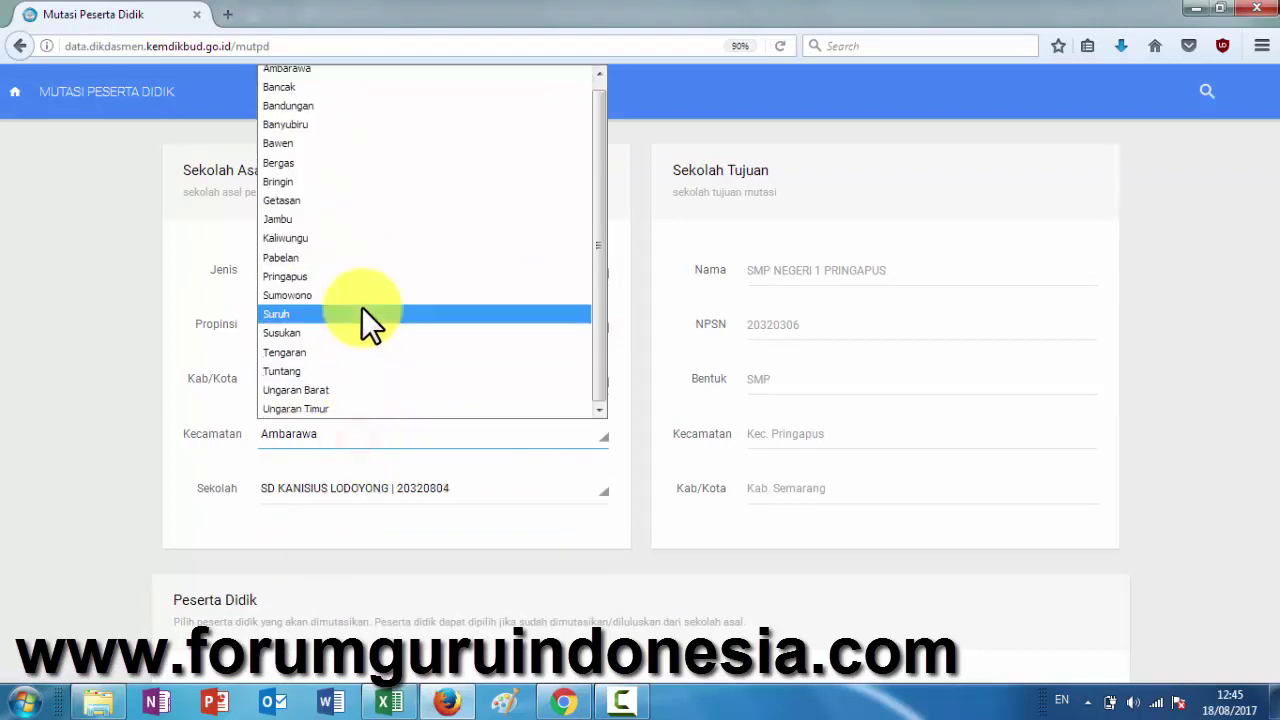
left_click(362, 276)
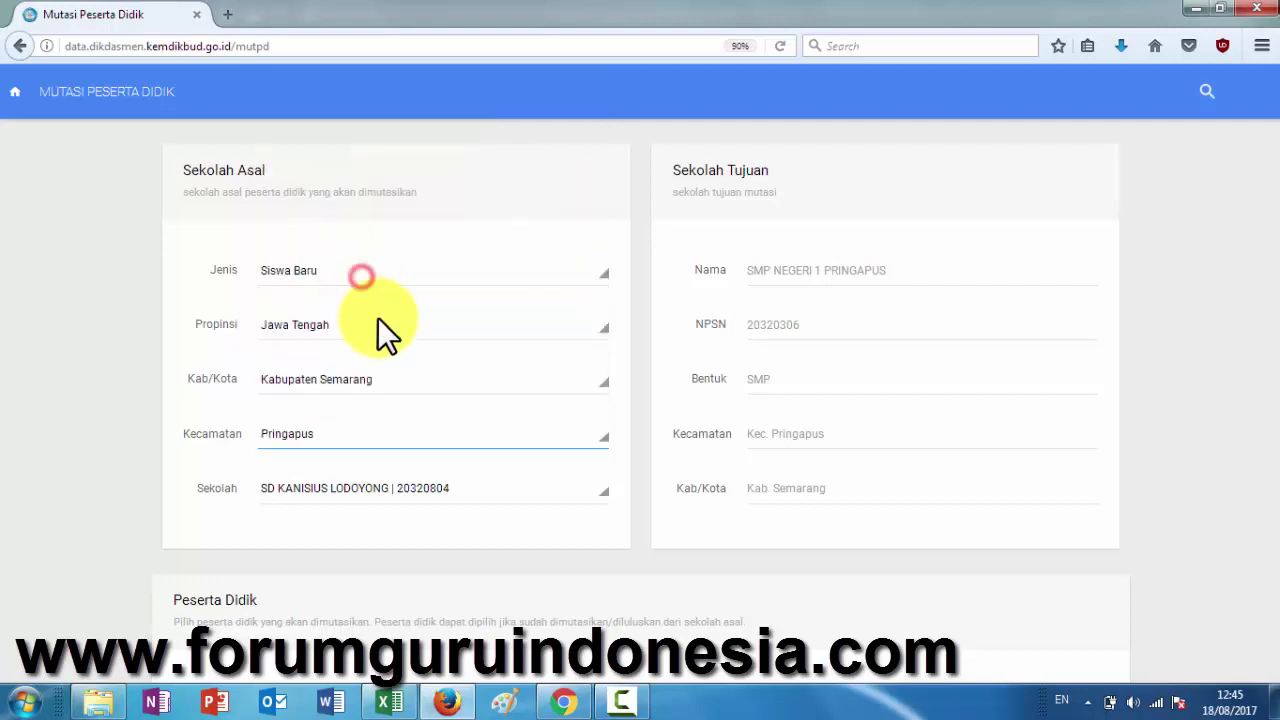
left_click(402, 485)
scroll(408, 414, "down", 2)
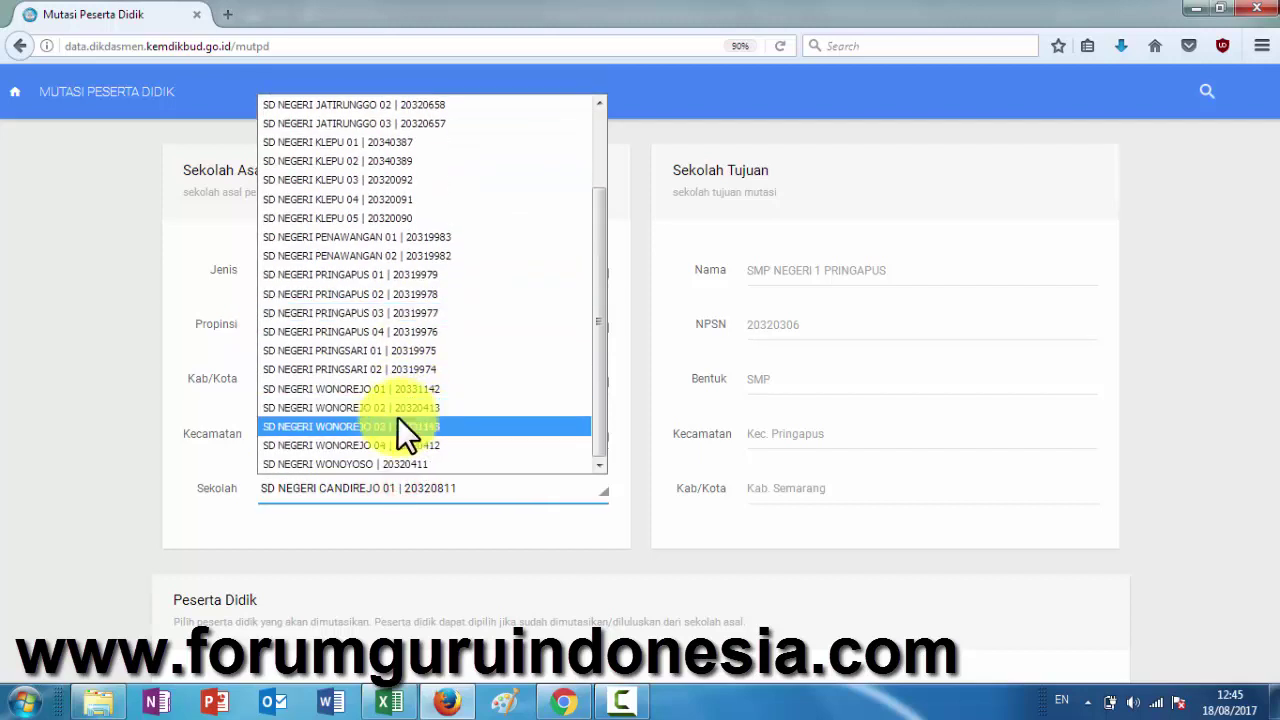
left_click(387, 388)
- Paste the copied student's name into Nama Siswa, search, and pick the result for transfer
scroll(445, 505, "down", 5)
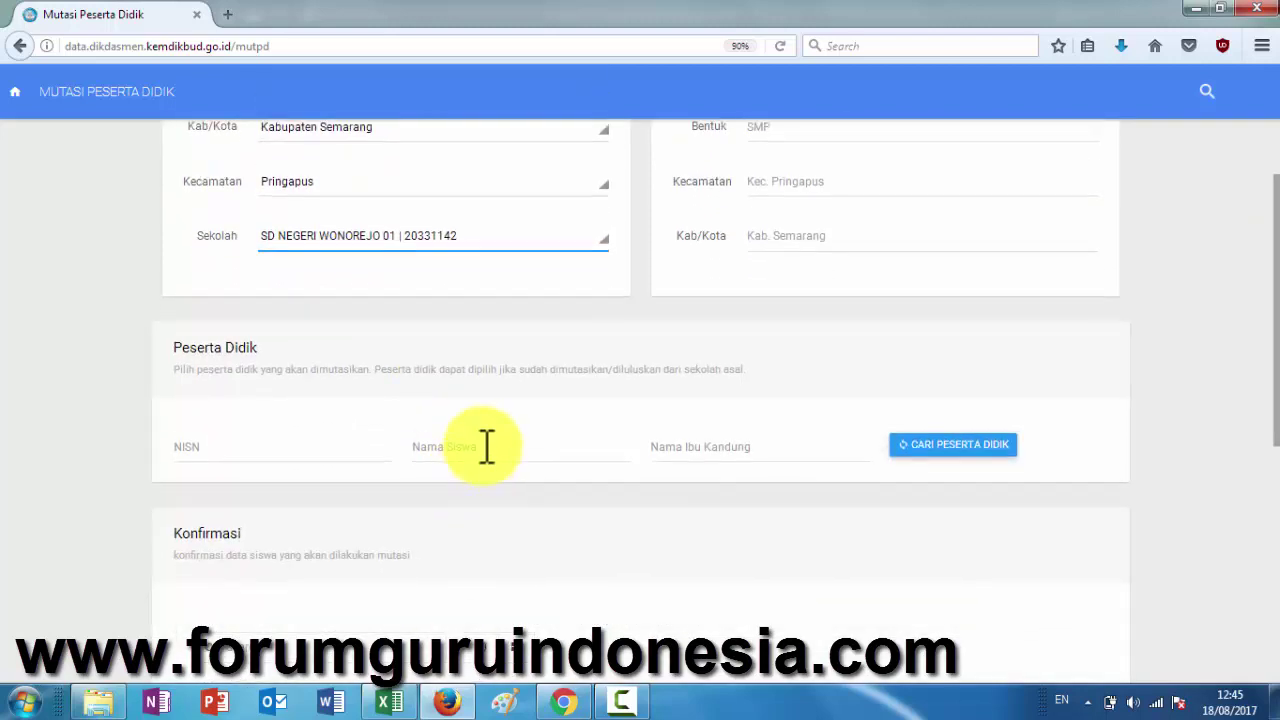
left_click(484, 446)
left_click(955, 447)
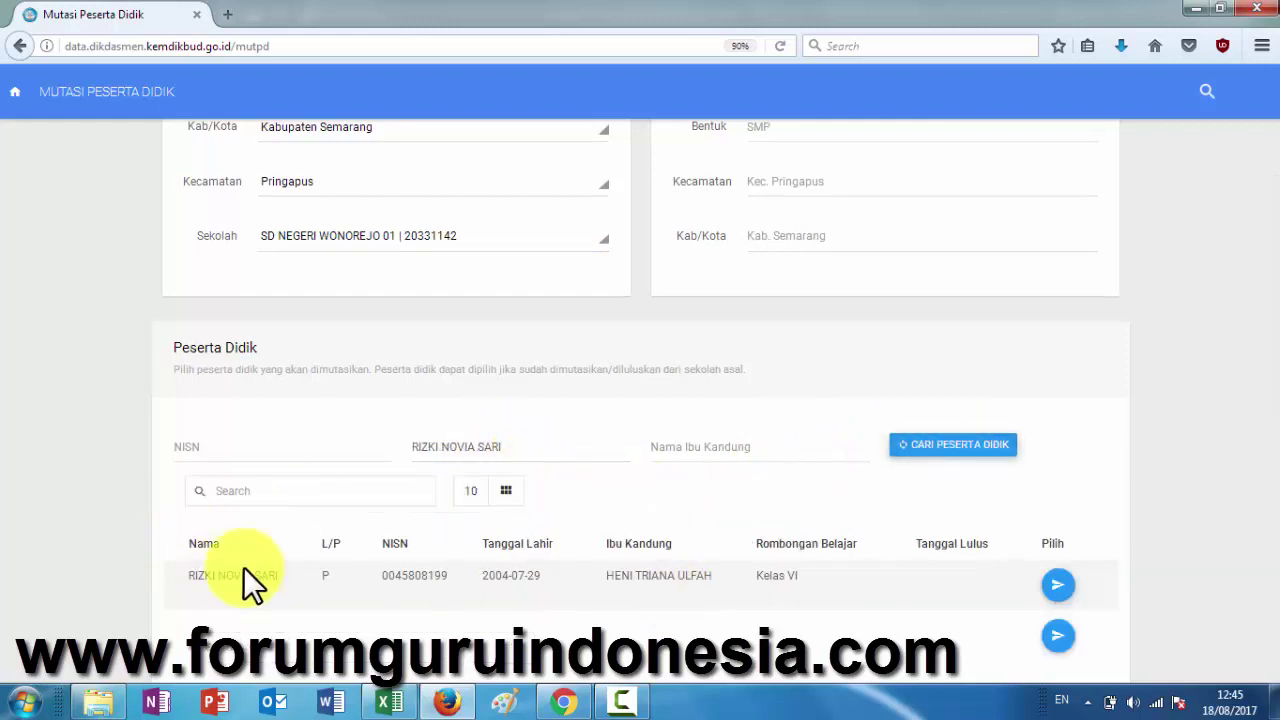
left_click(1058, 585)
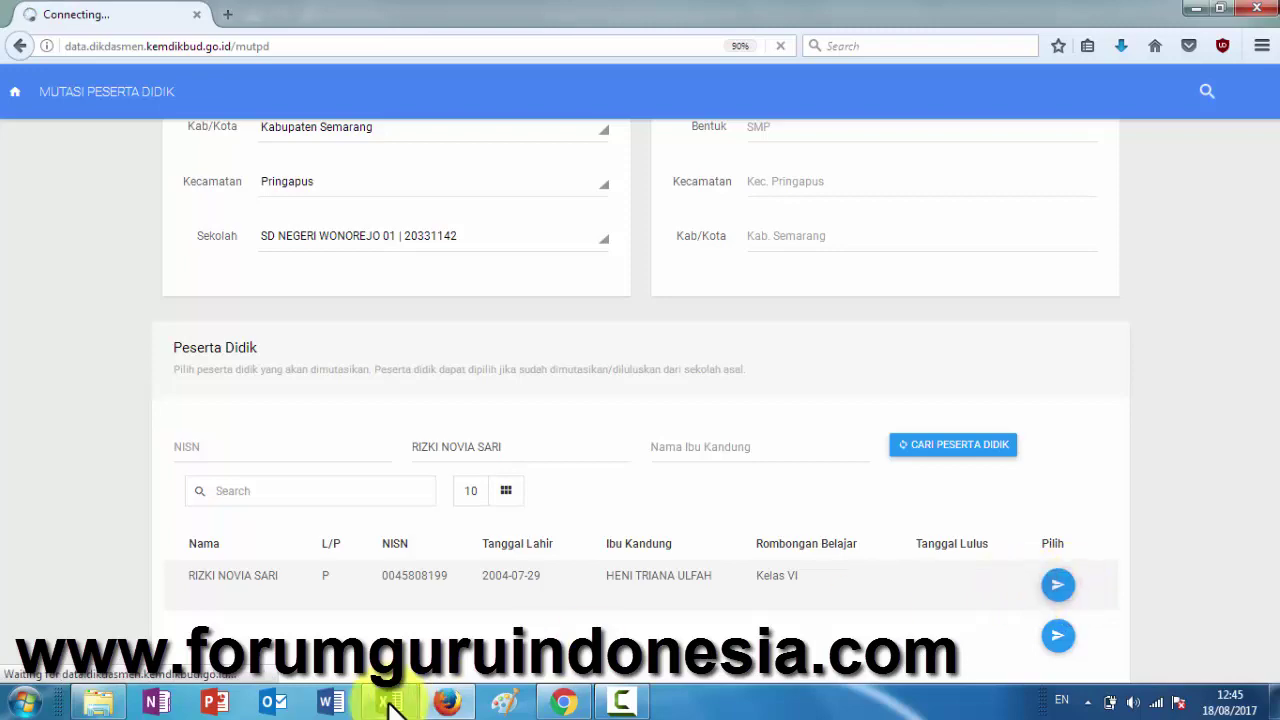
- Colour the transferred student's name red in the Excel class list
left_click(390, 703)
left_click(313, 116)
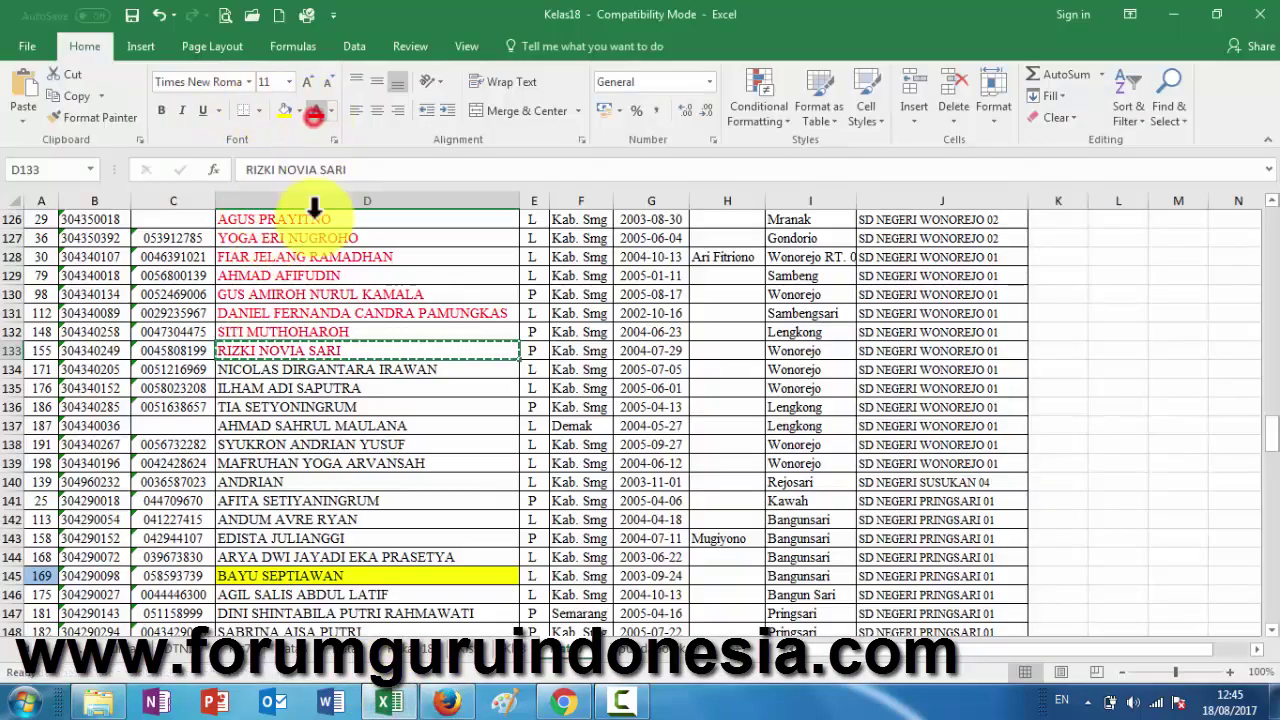
left_click(316, 366)
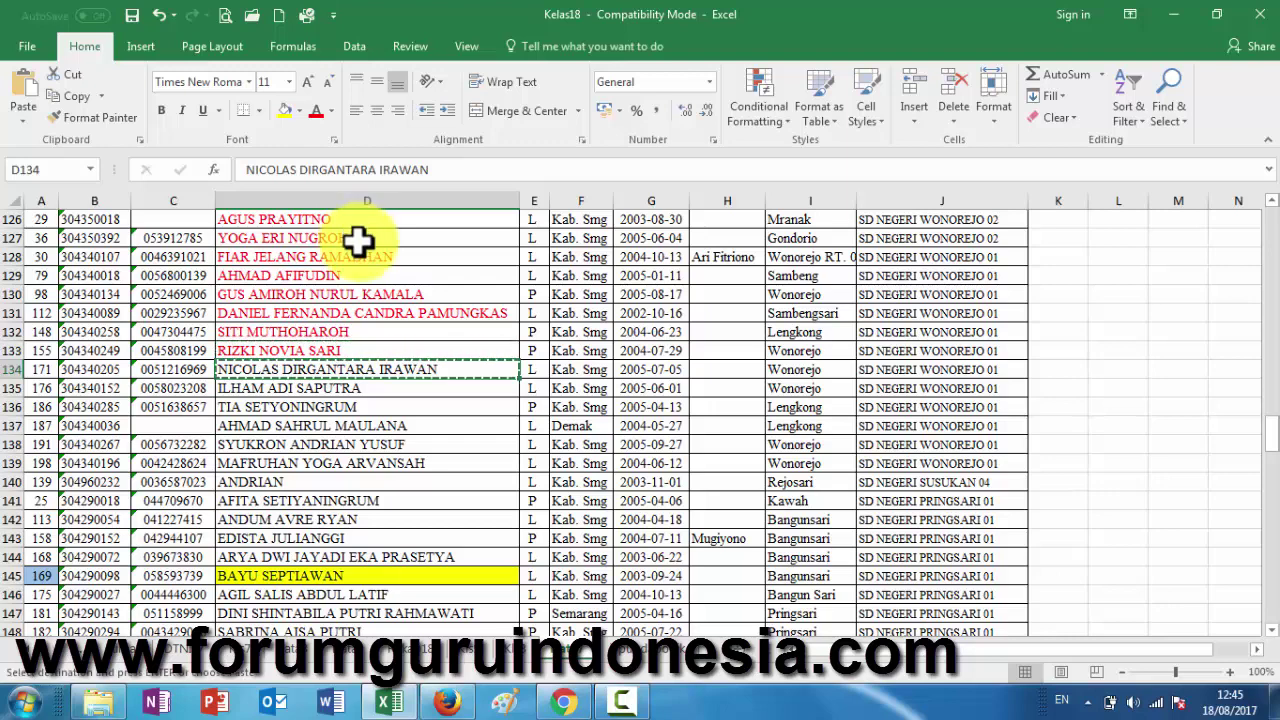
- Set the origin province to Jawa Tengah and the regency to Kabupaten Semarang
left_click(446, 703)
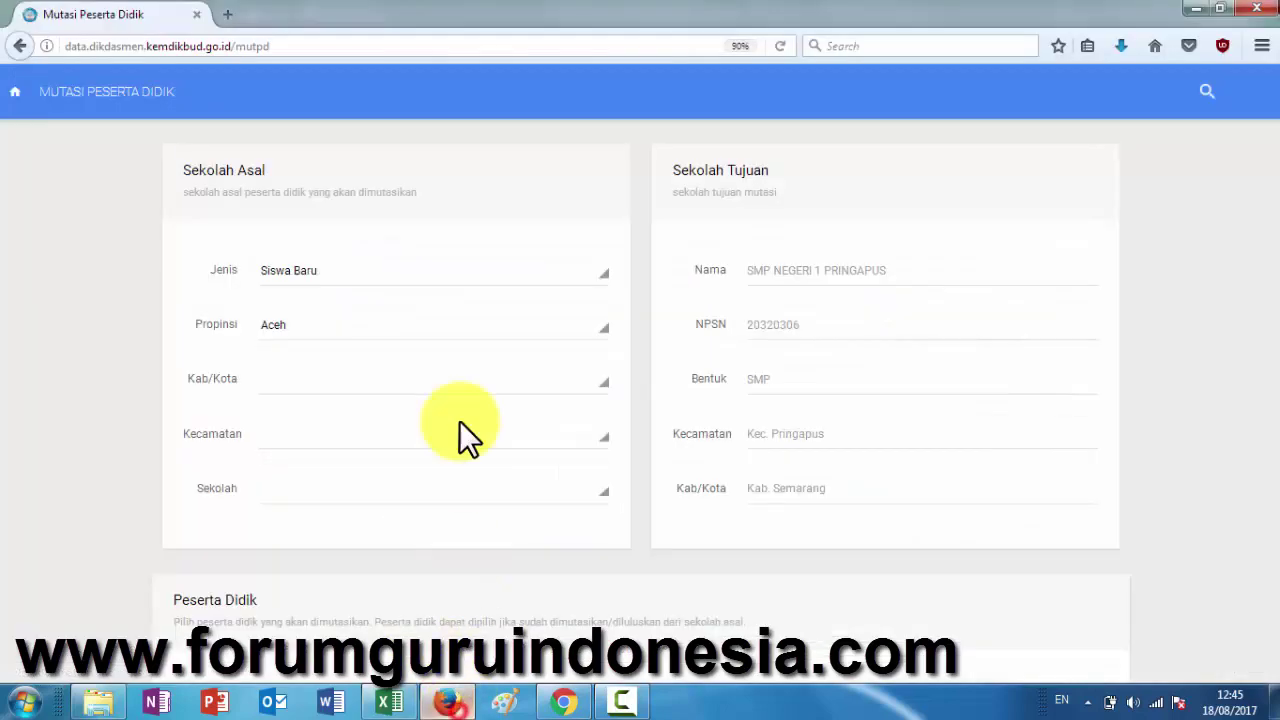
left_click(333, 329)
left_click(323, 545)
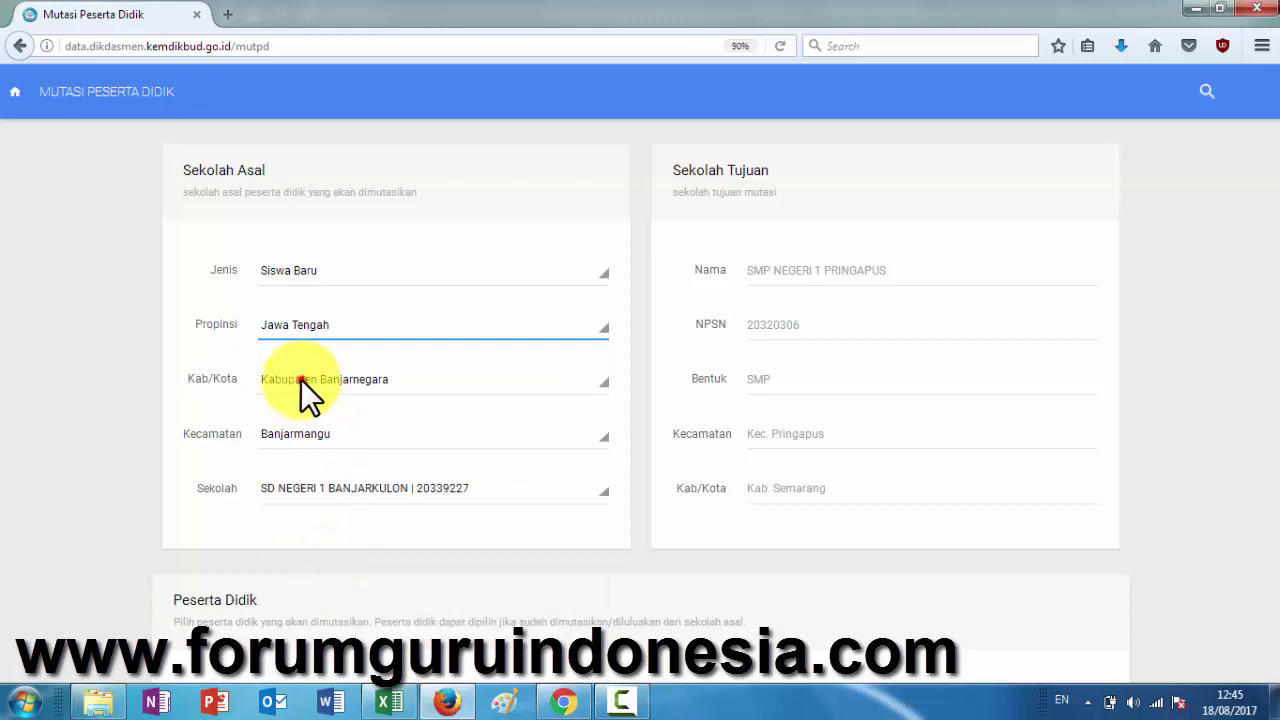
left_click(296, 379)
scroll(296, 380, "down", 10)
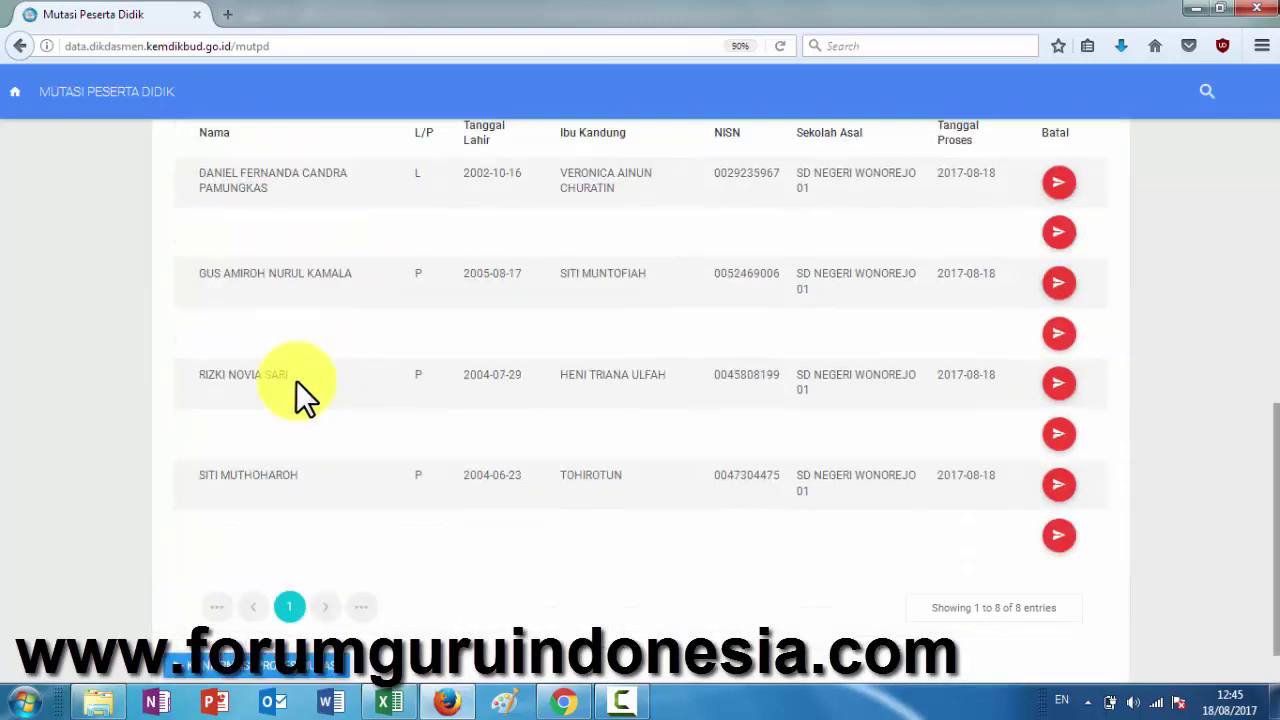
scroll(296, 380, "up", 10)
left_click(324, 242)
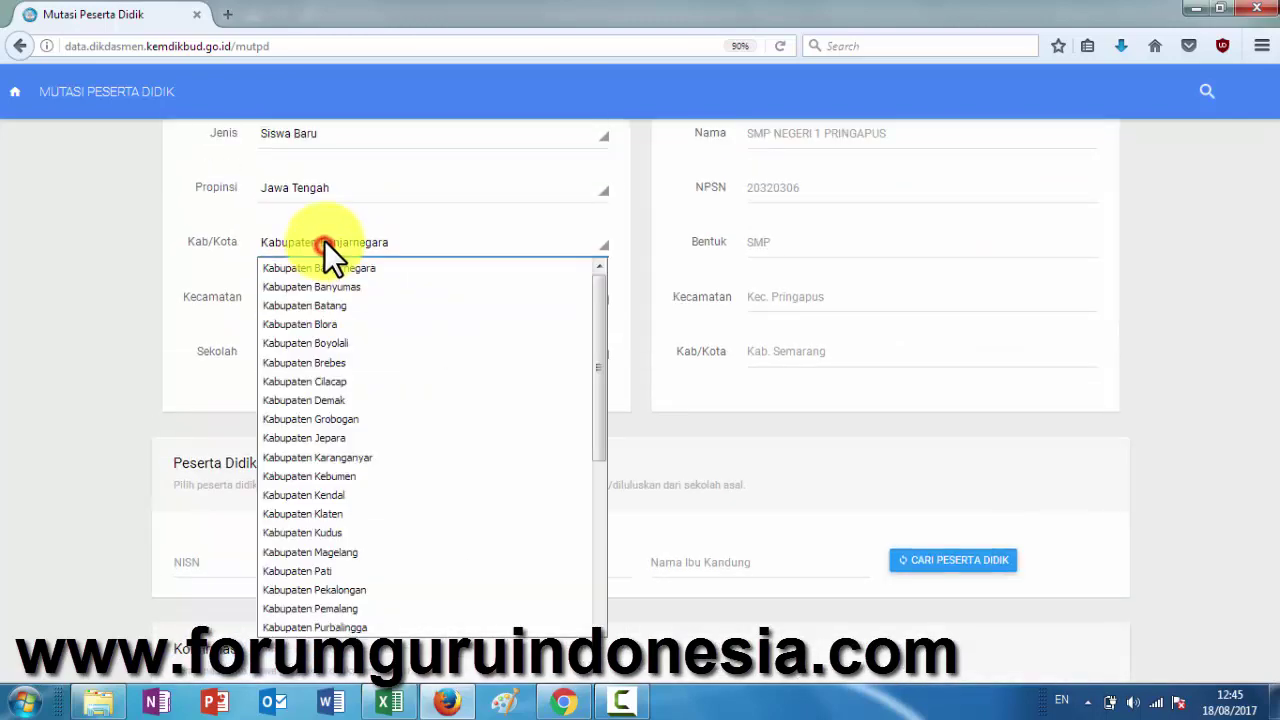
scroll(317, 368, "down", 5)
scroll(317, 368, "up", 5)
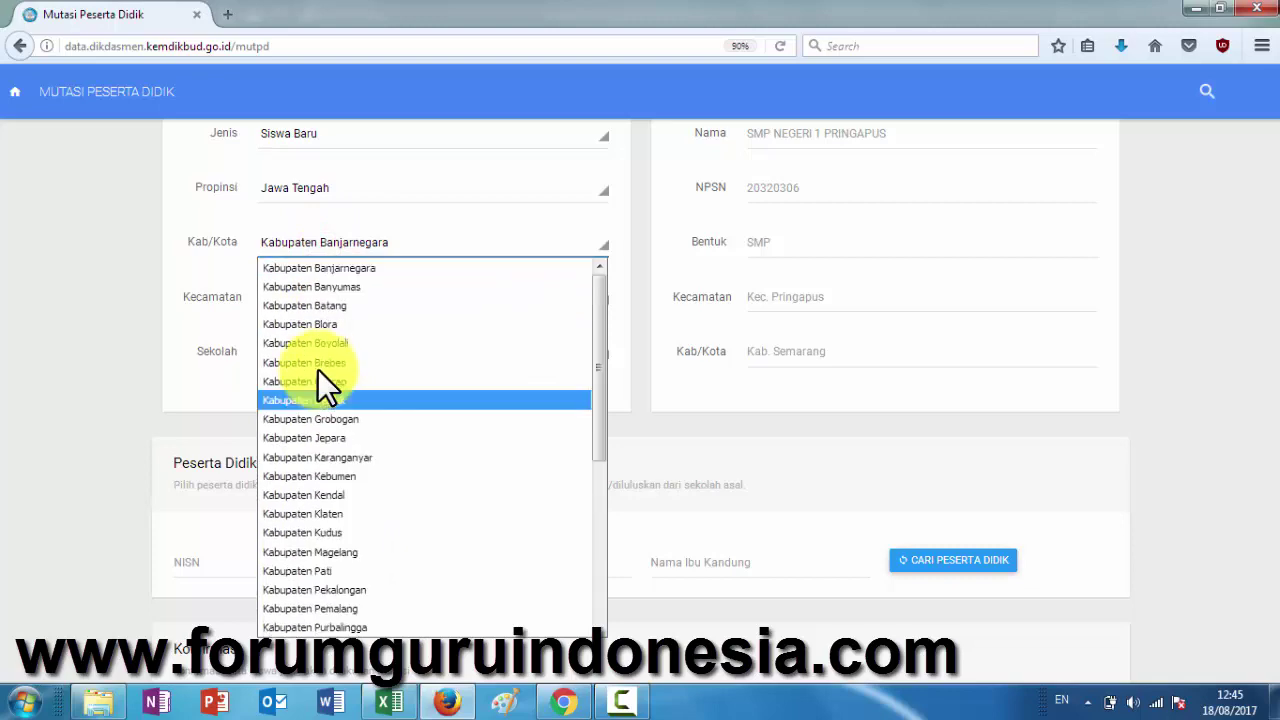
scroll(314, 392, "down", 5)
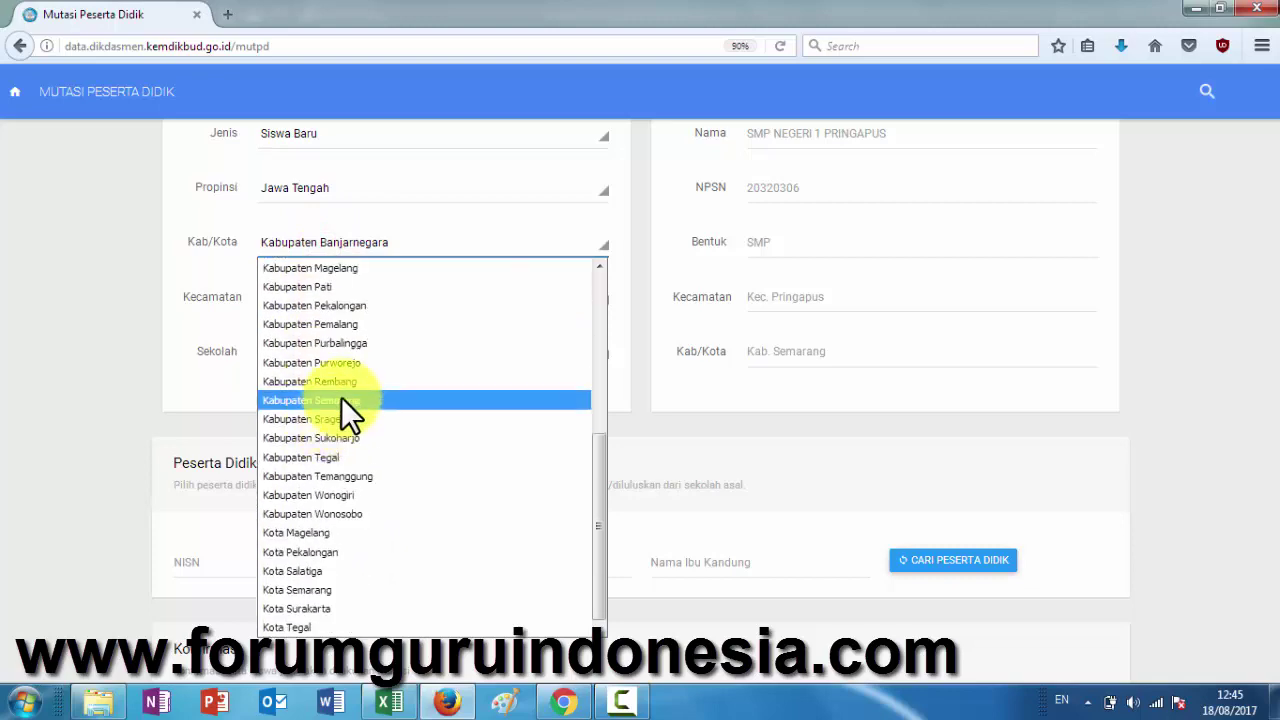
left_click(341, 395)
left_click(362, 295)
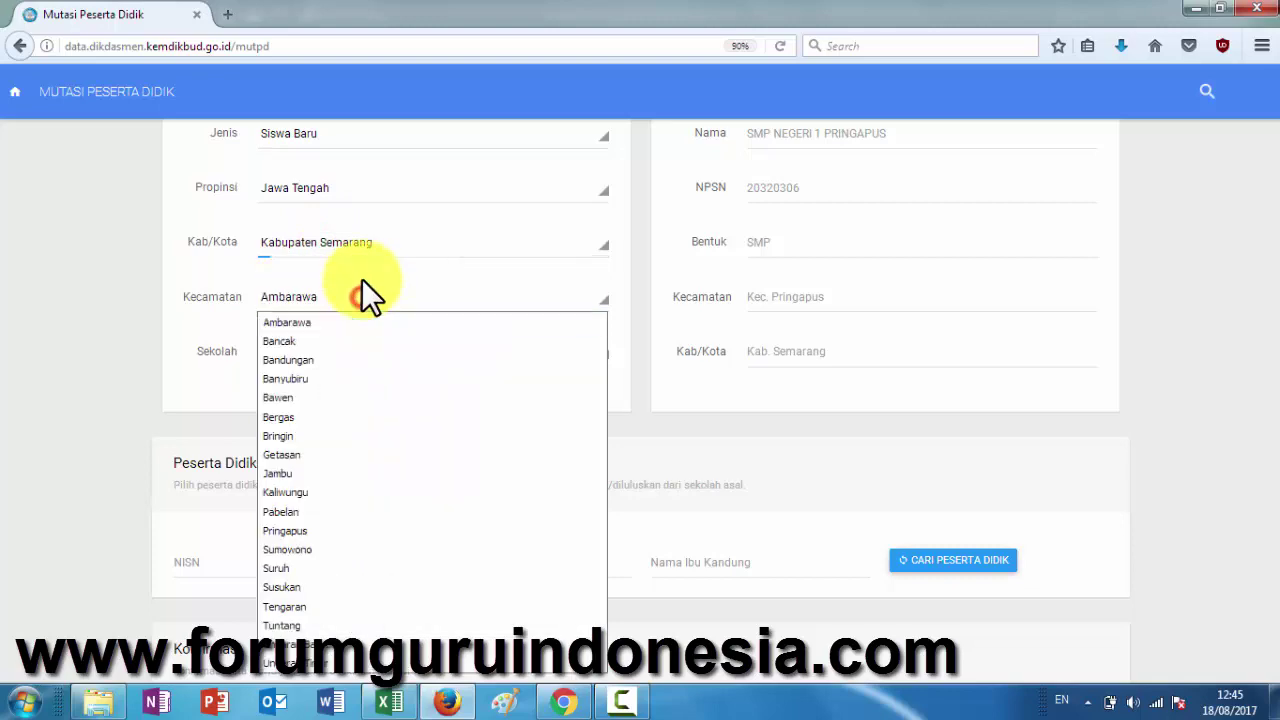
scroll(355, 290, "down", 3)
scroll(355, 320, "down", 2)
scroll(351, 277, "up", 4)
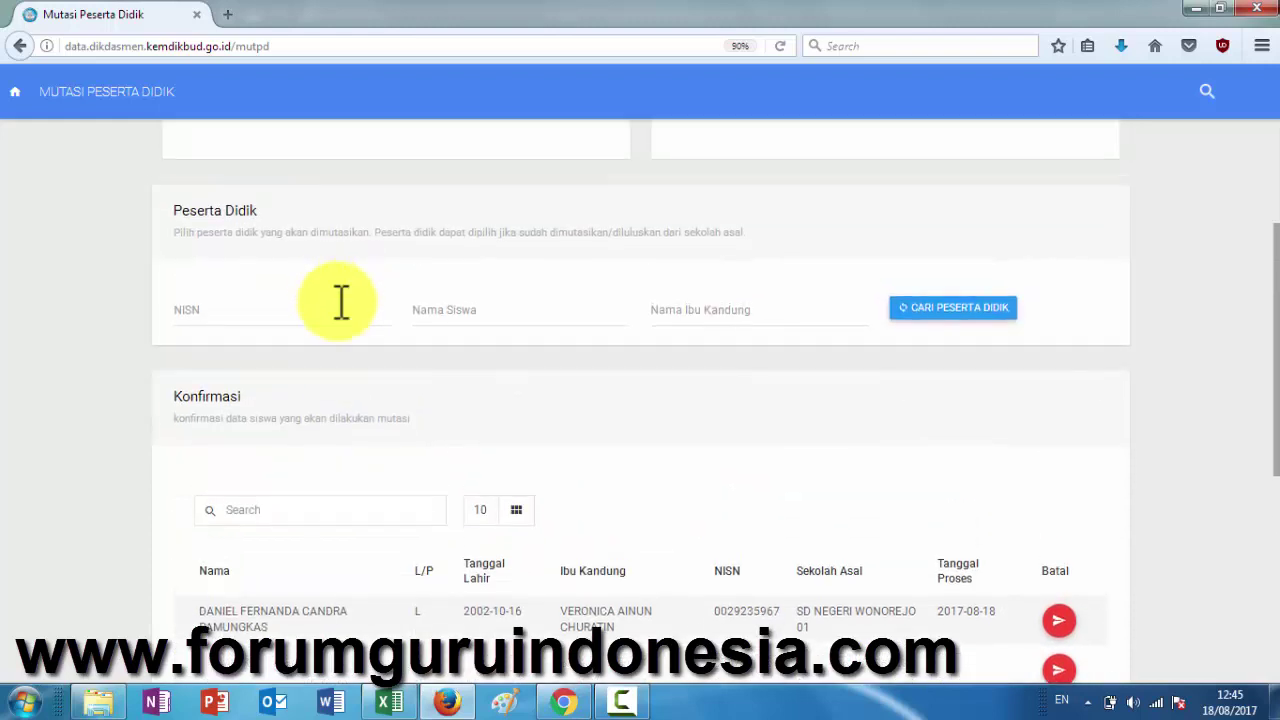
scroll(341, 303, "up", 2)
- Choose Pringapus as Kecamatan and SD NEGERI WONOREJO 01 as the origin school
left_click(313, 296)
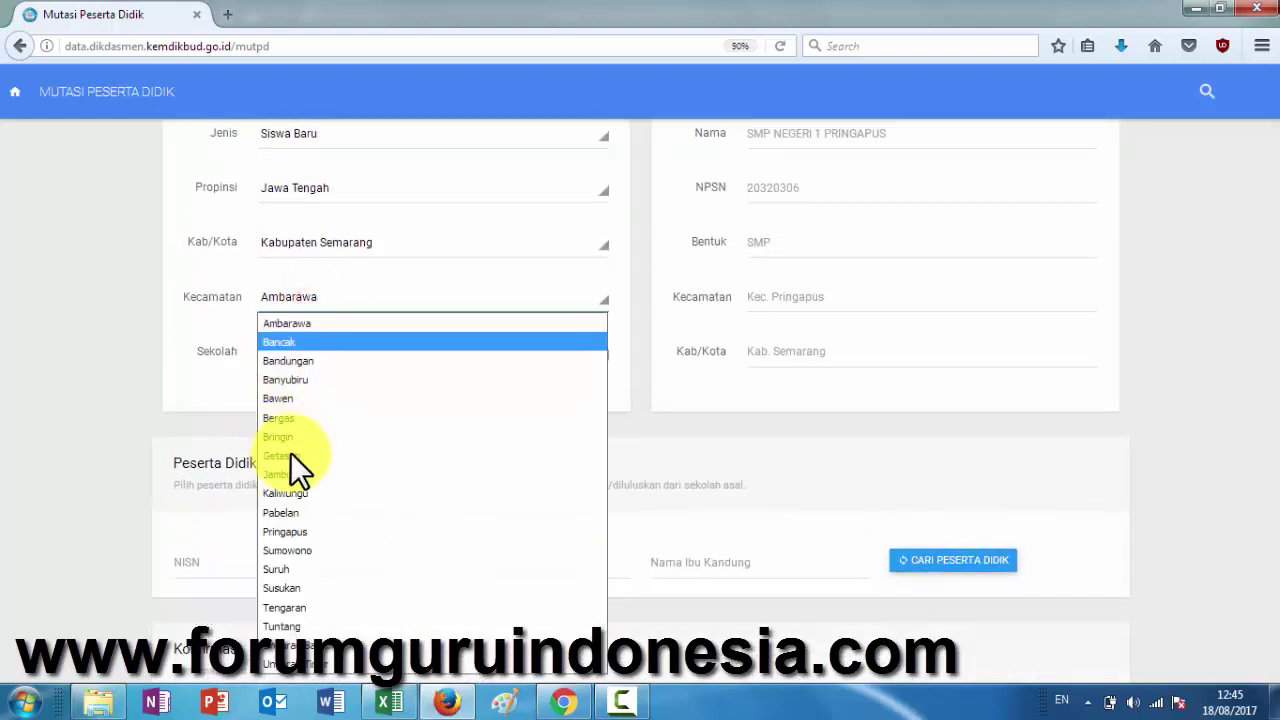
left_click(325, 530)
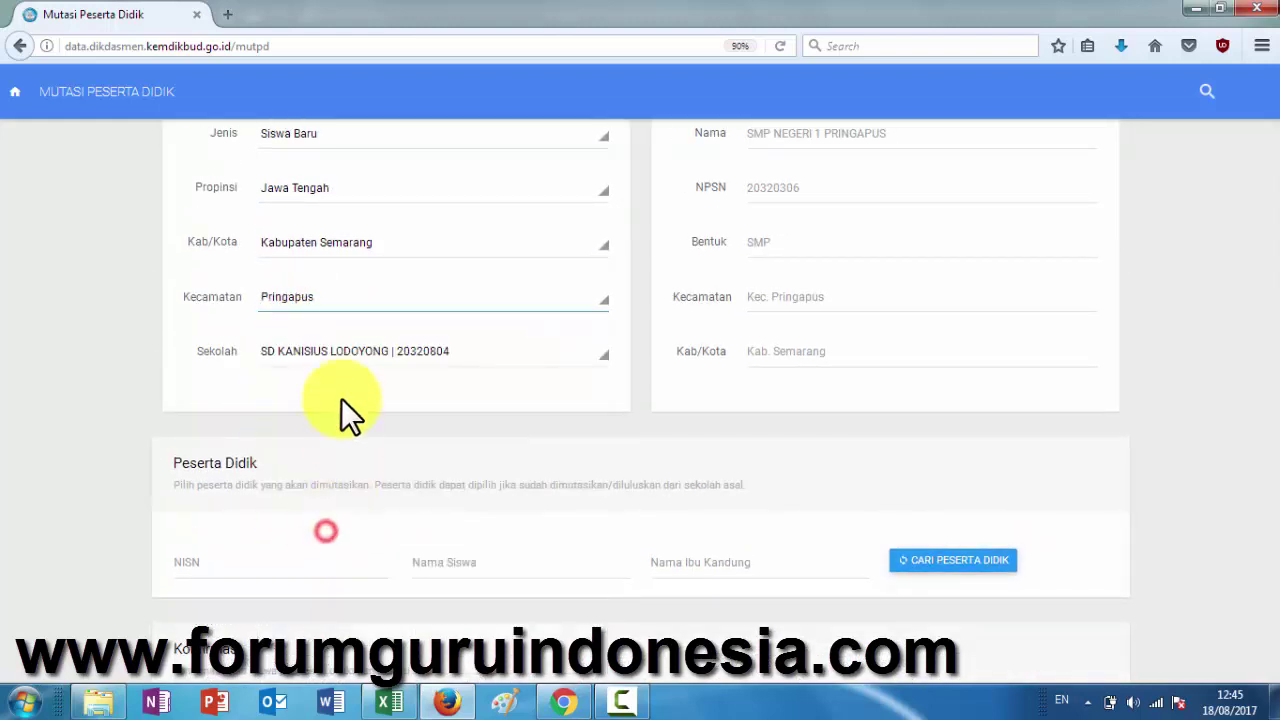
left_click(363, 353)
scroll(351, 478, "down", 3)
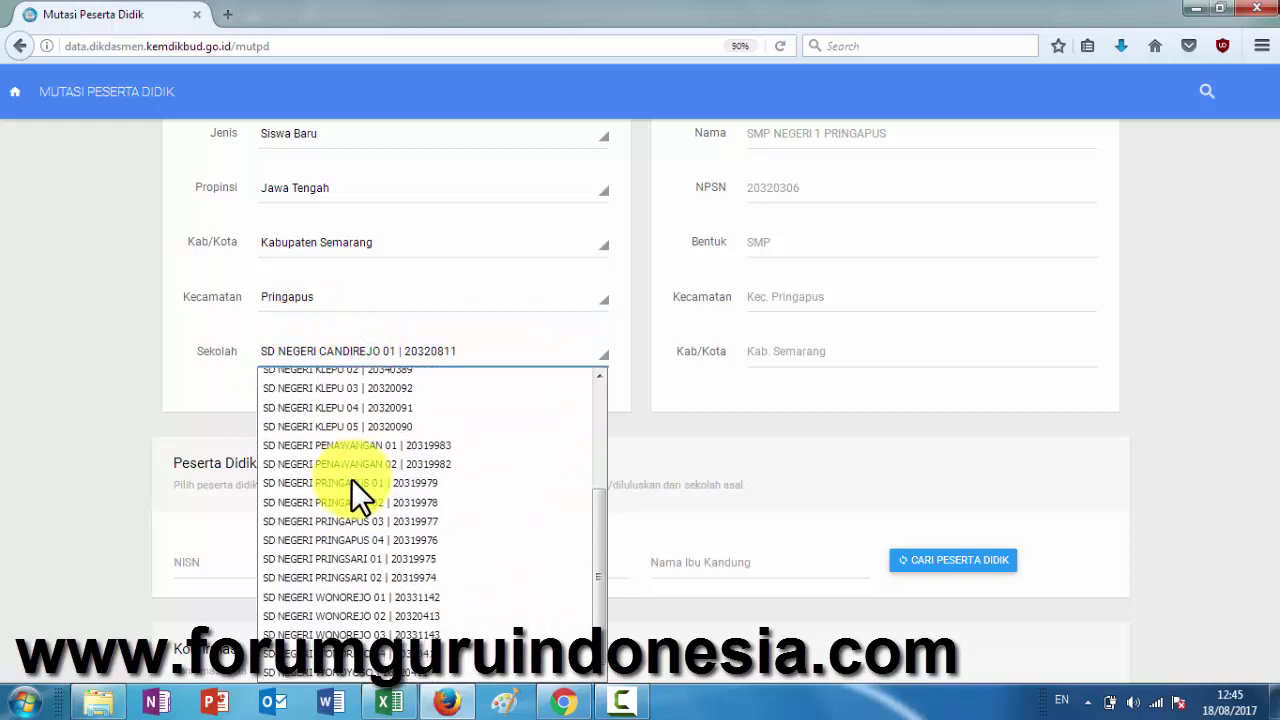
left_click(372, 597)
- Paste the student's name into Nama Siswa, search, and pick him for transfer
left_click(486, 551)
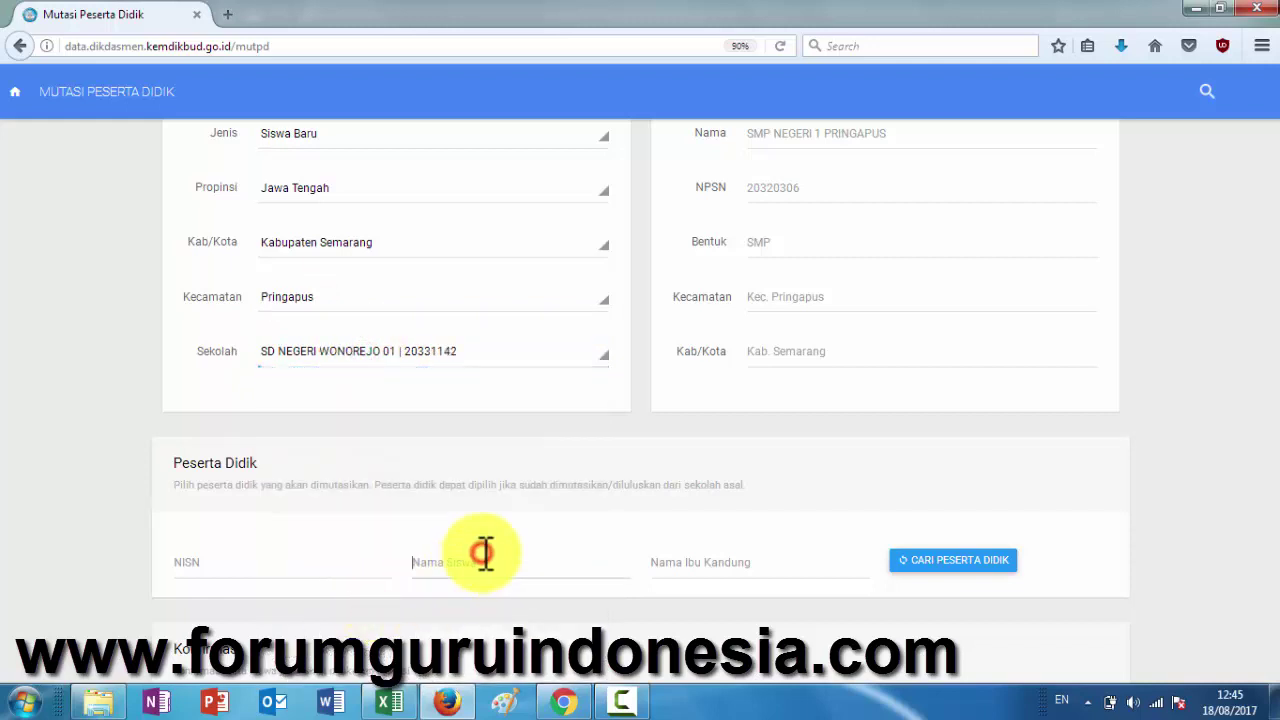
left_click(903, 563)
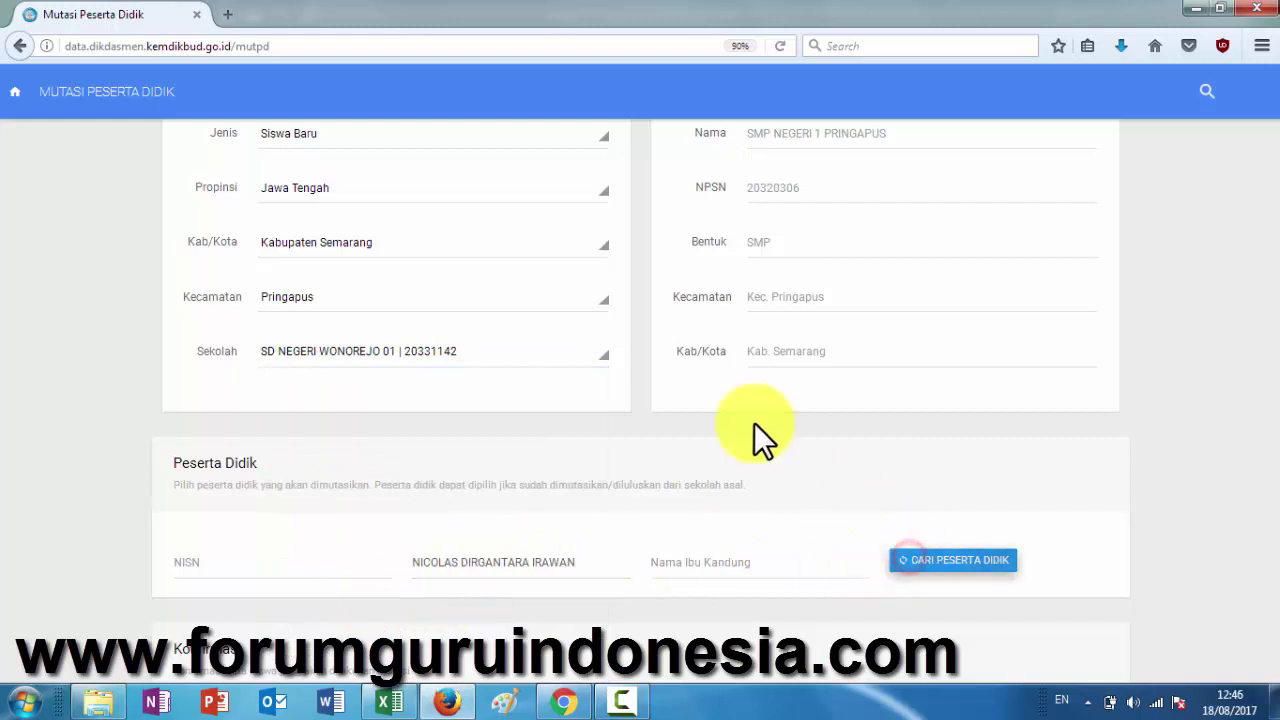
scroll(696, 411, "down", 5)
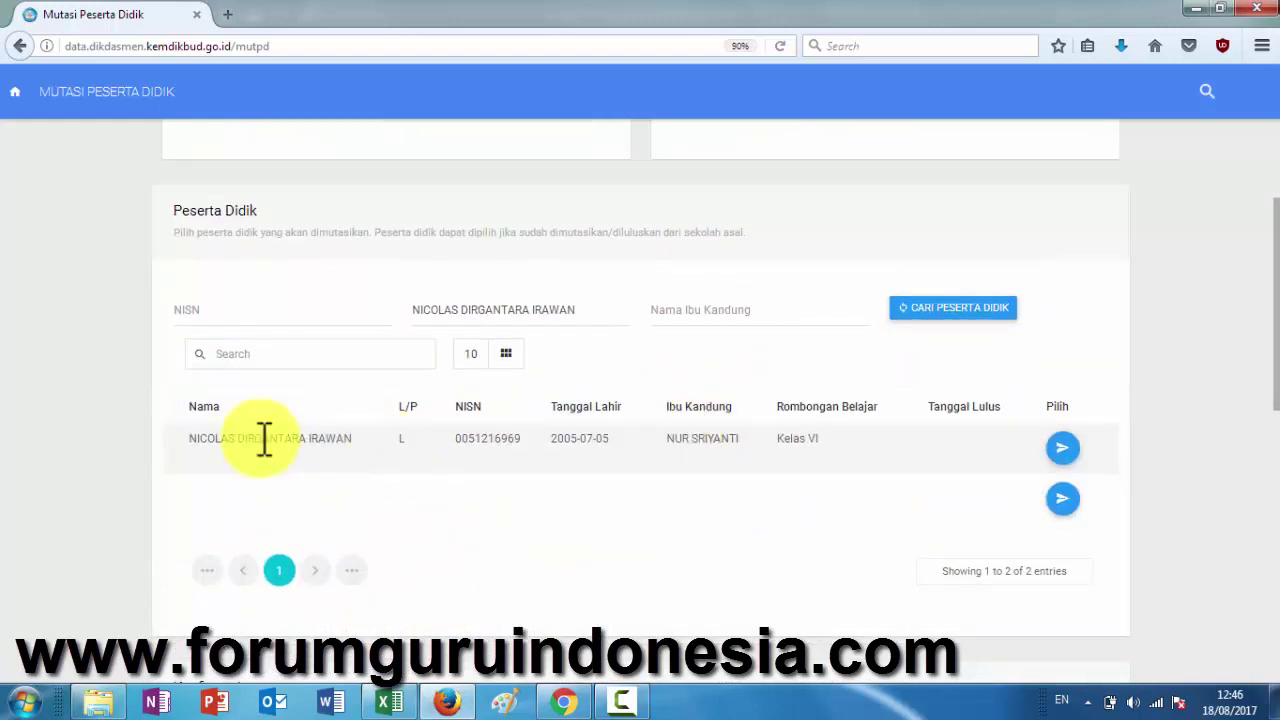
left_click(1058, 447)
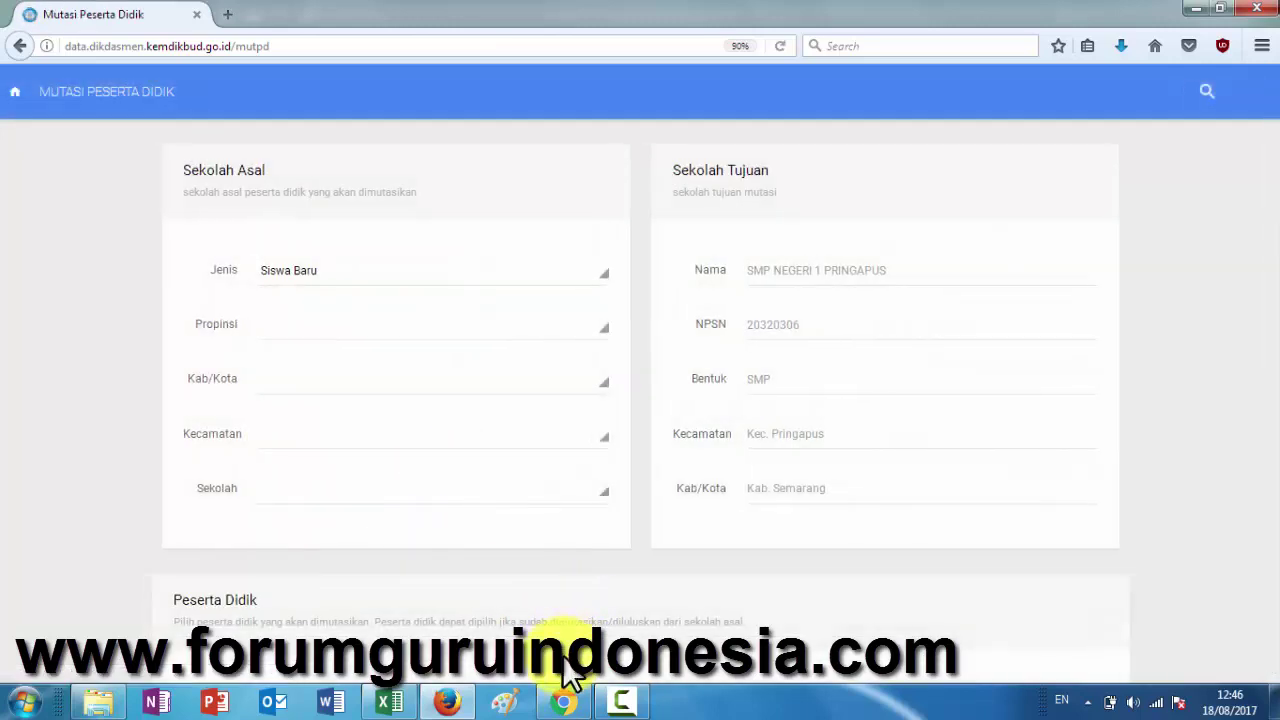
- Reselect Jawa Tengah, Kabupaten Semarang, Pringapus and SD NEGERI WONOREJO 01 as the origin
left_click(345, 332)
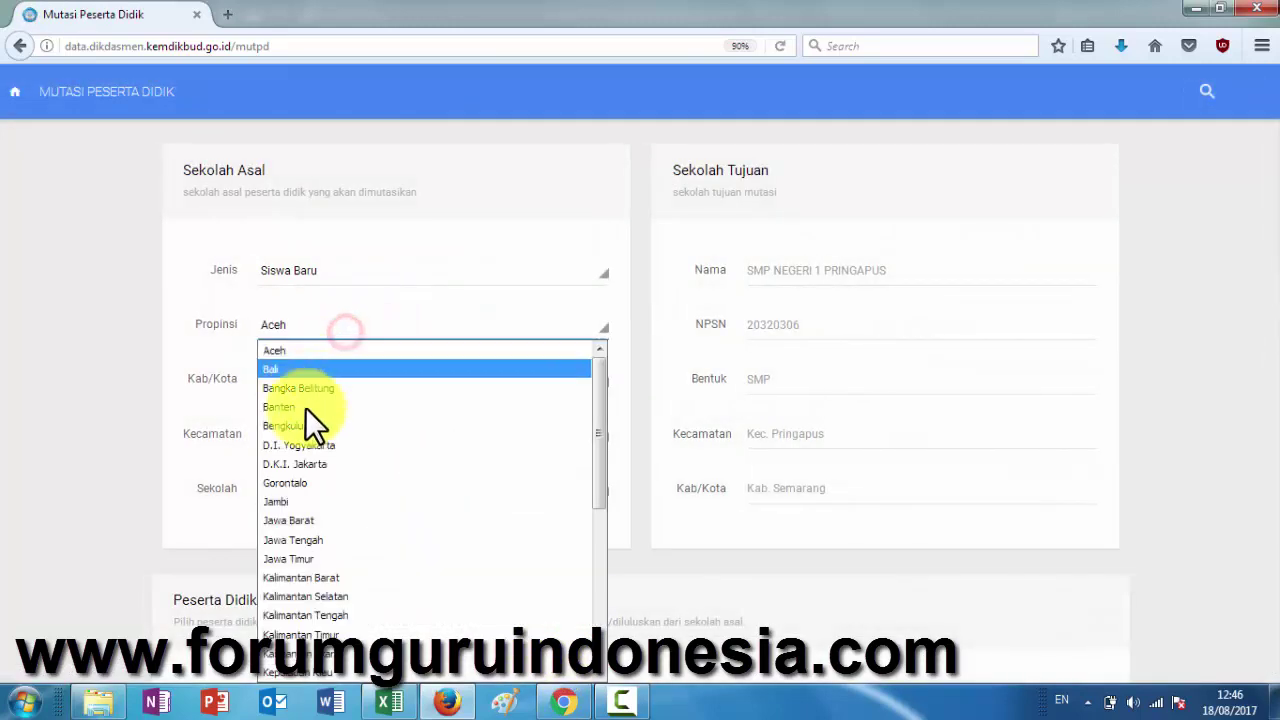
left_click(312, 538)
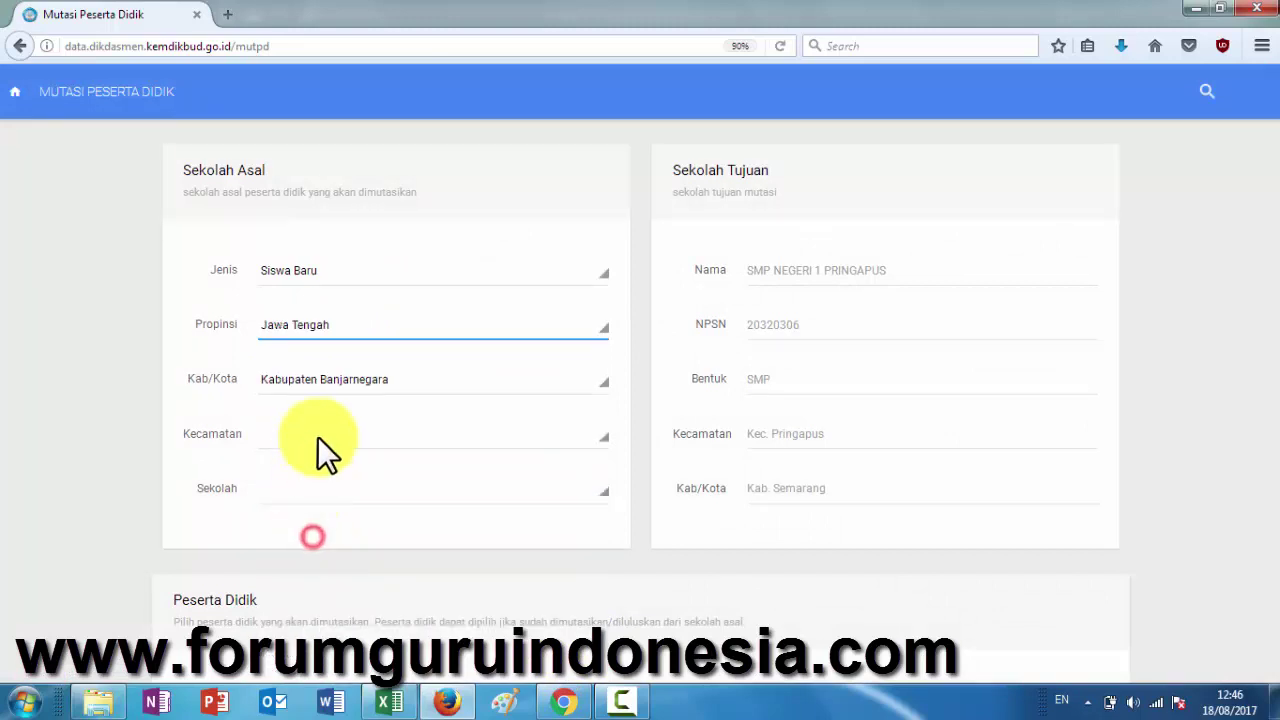
left_click(313, 378)
scroll(355, 310, "down", 5)
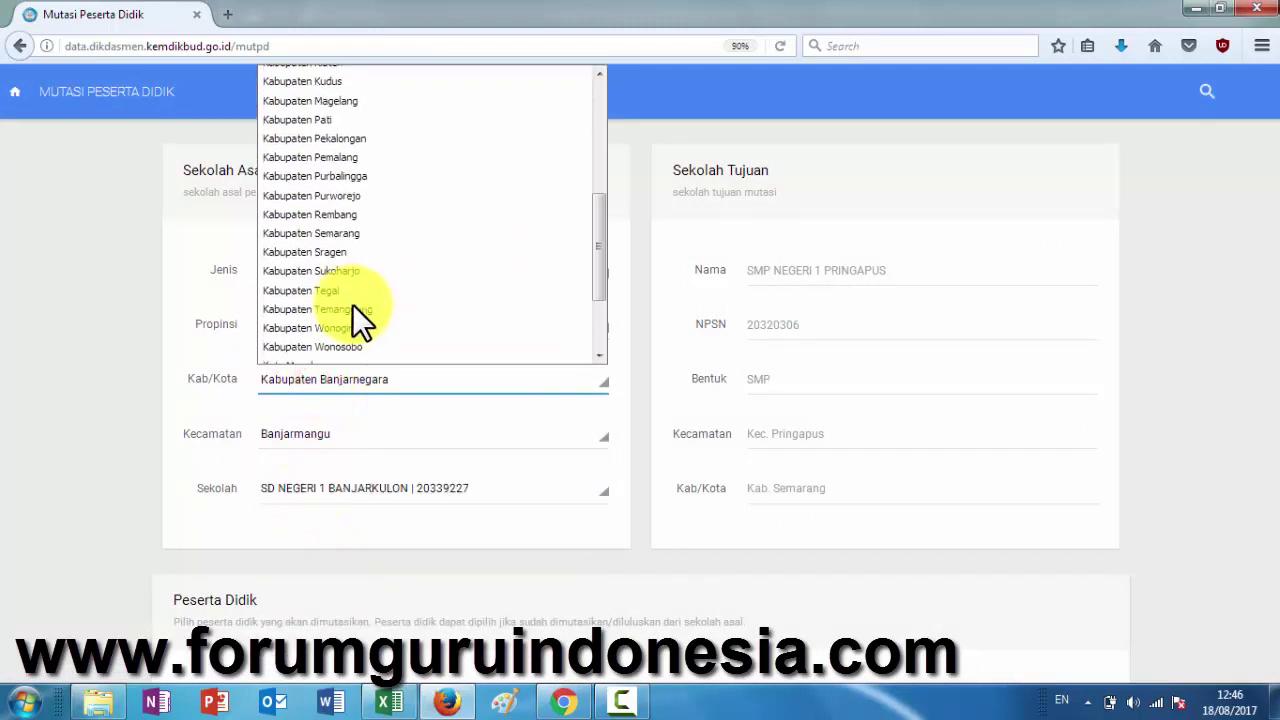
left_click(347, 235)
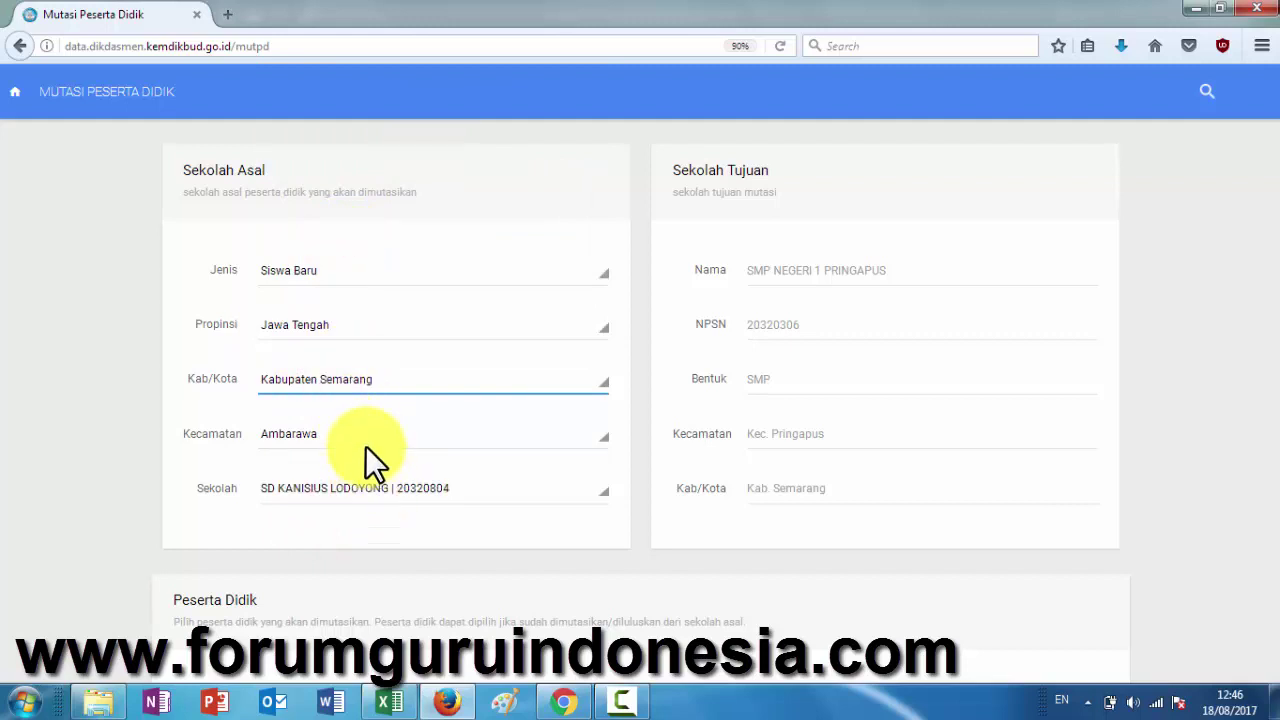
left_click(365, 446)
left_click(358, 277)
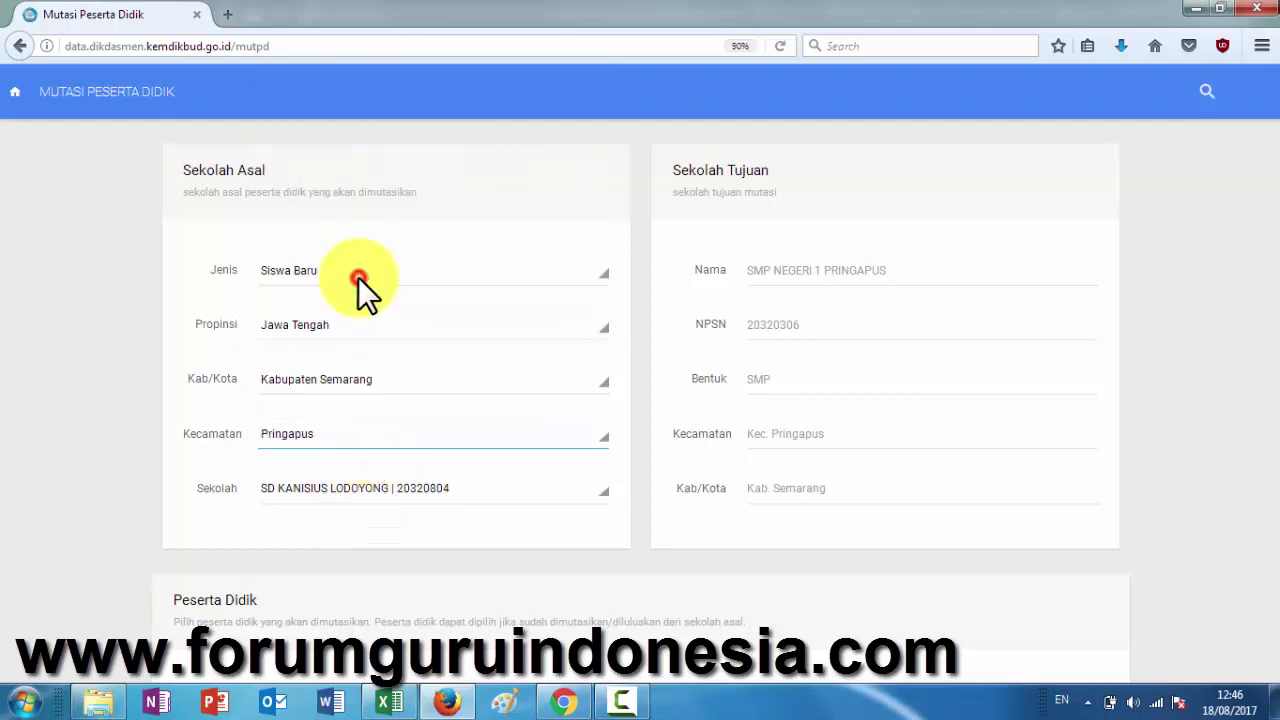
left_click(425, 489)
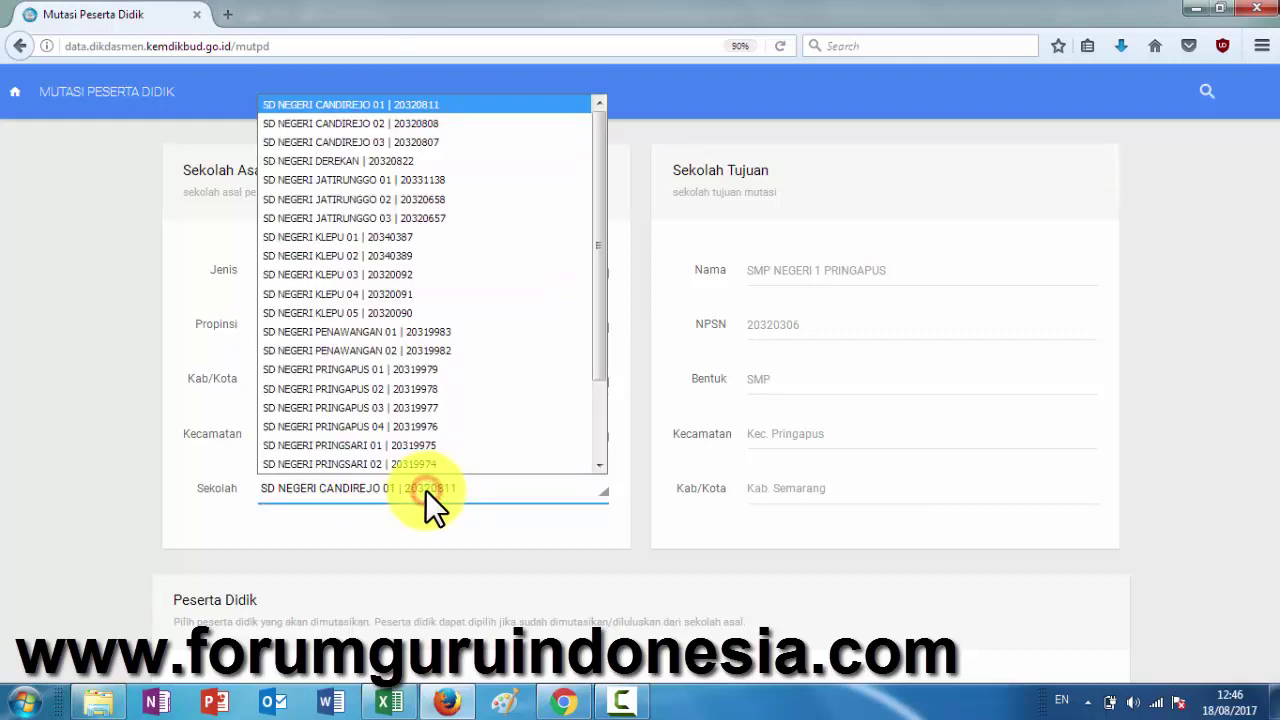
scroll(420, 400, "down", 2)
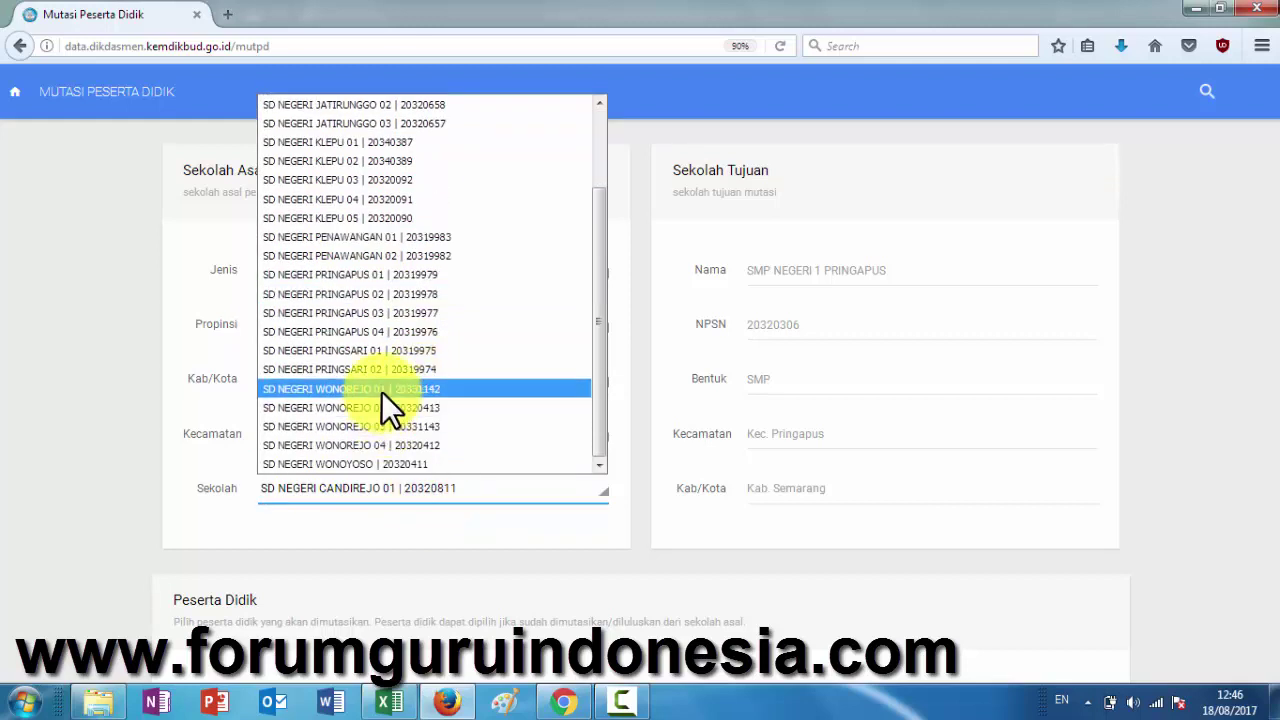
left_click(381, 389)
left_click(404, 533)
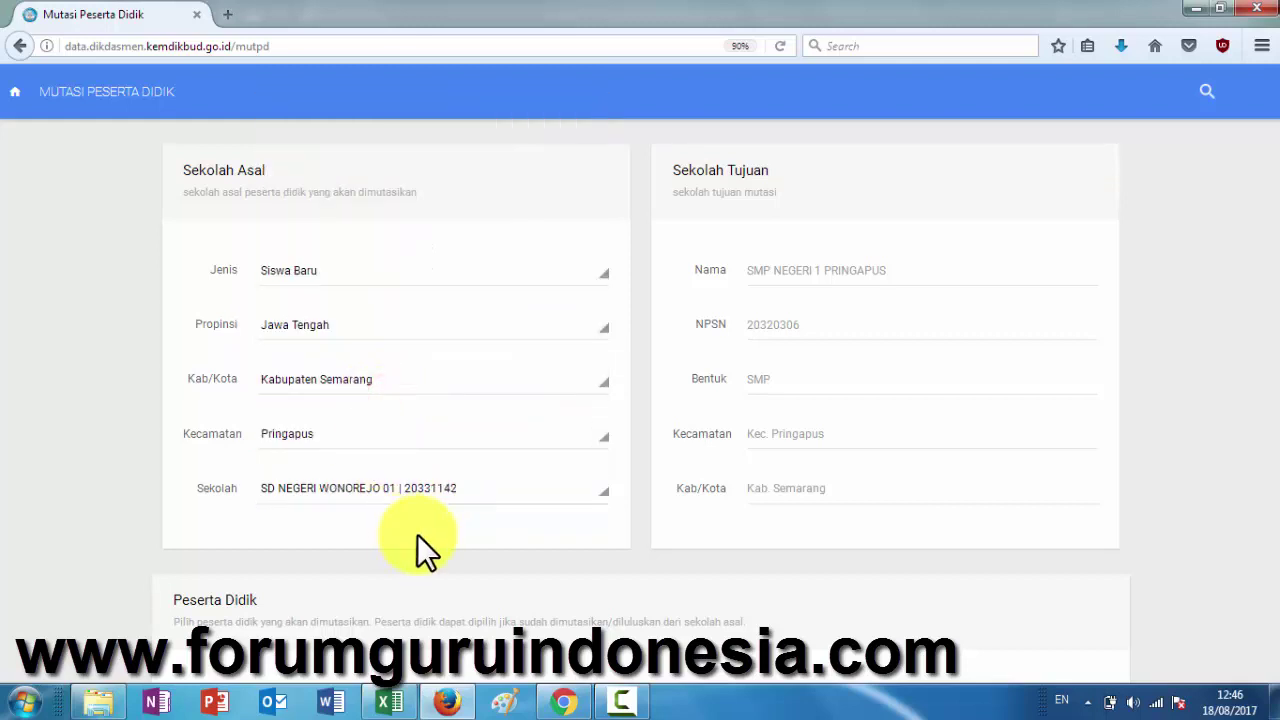
- In Excel, colour the transferred name red and copy the next name in D135
left_click(388, 703)
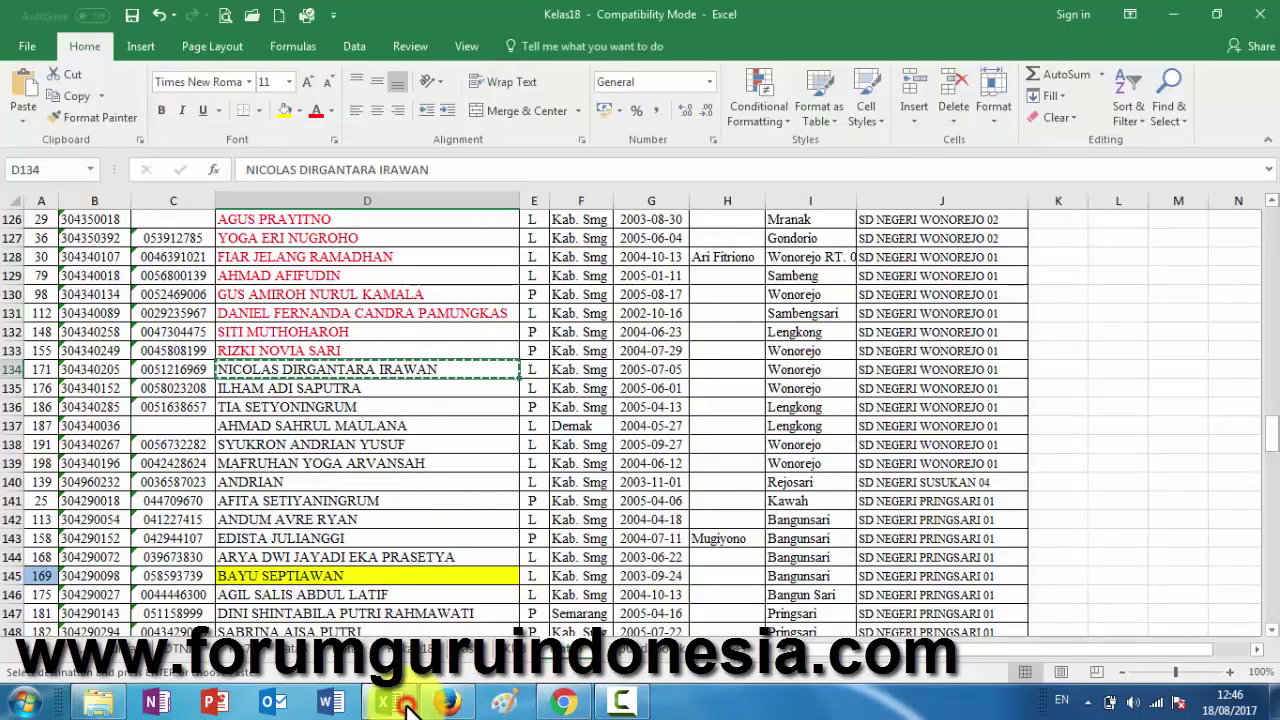
left_click(313, 112)
left_click(342, 393)
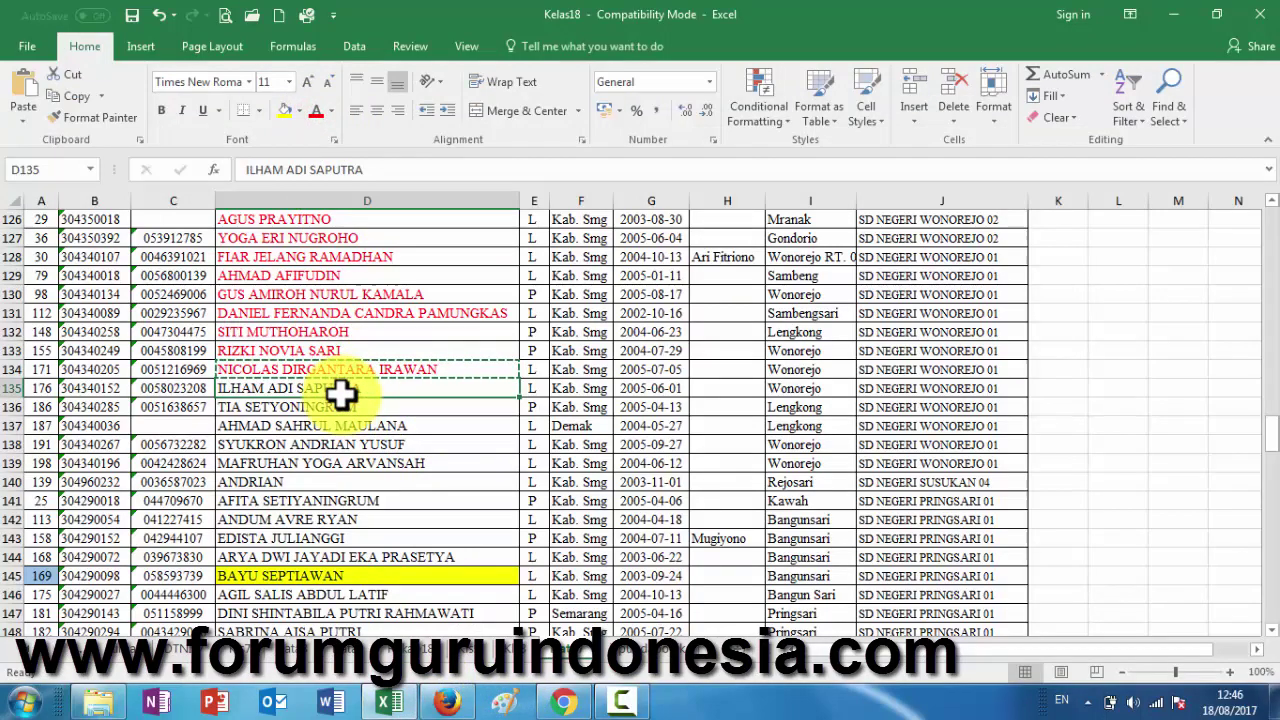
key("ctrl+c")
- Paste the copied student's name into Nama Siswa, search, and pick him from the Kelas VI result
left_click(447, 703)
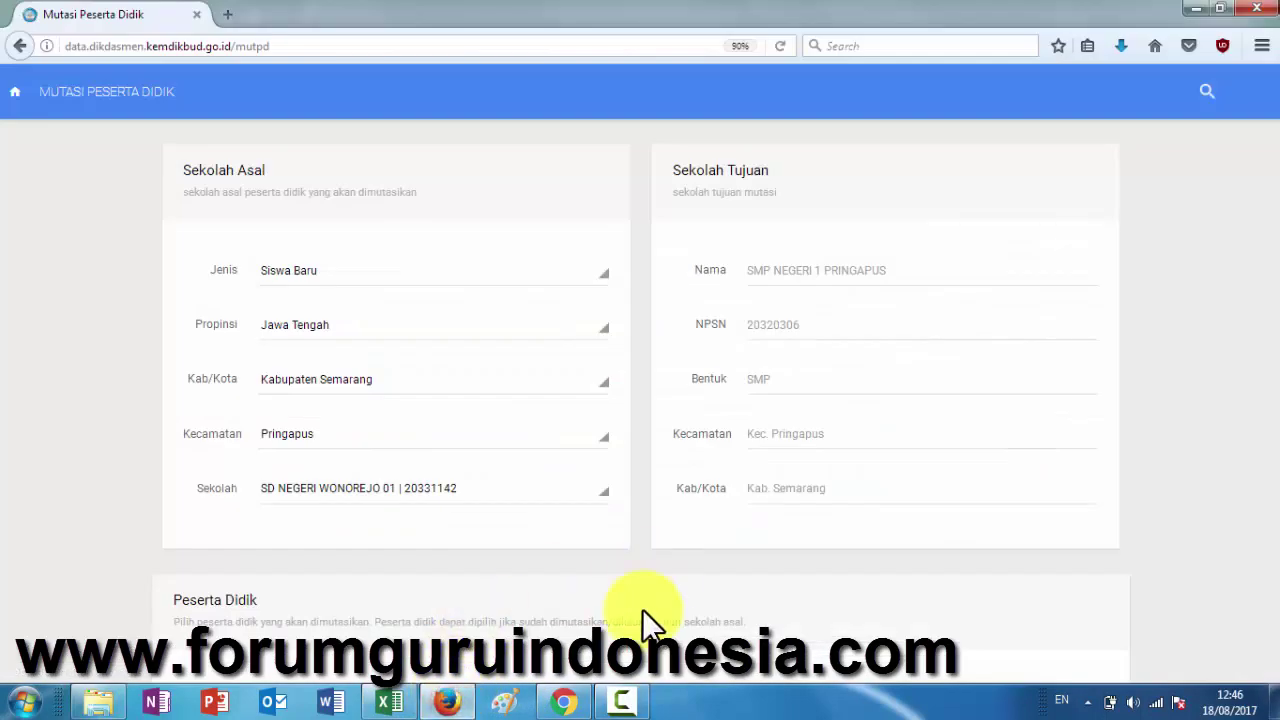
scroll(557, 520, "down", 3)
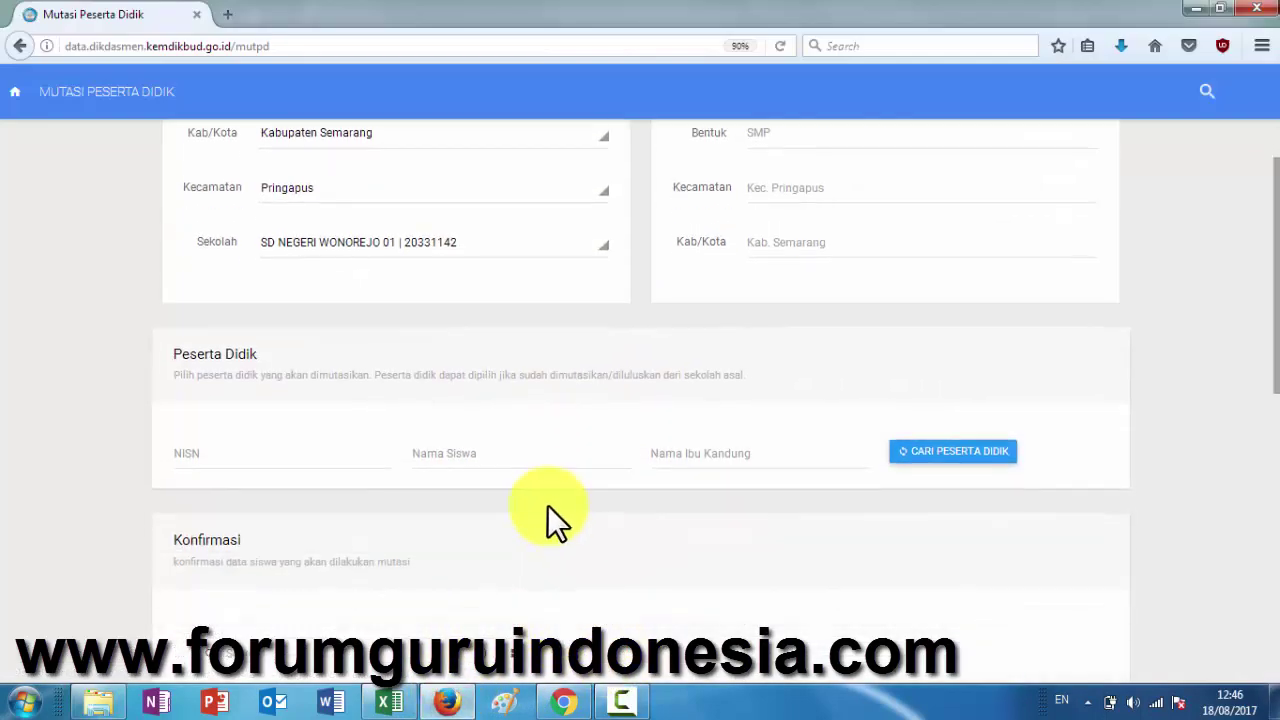
left_click(540, 440)
key("ctrl+v")
left_click(900, 452)
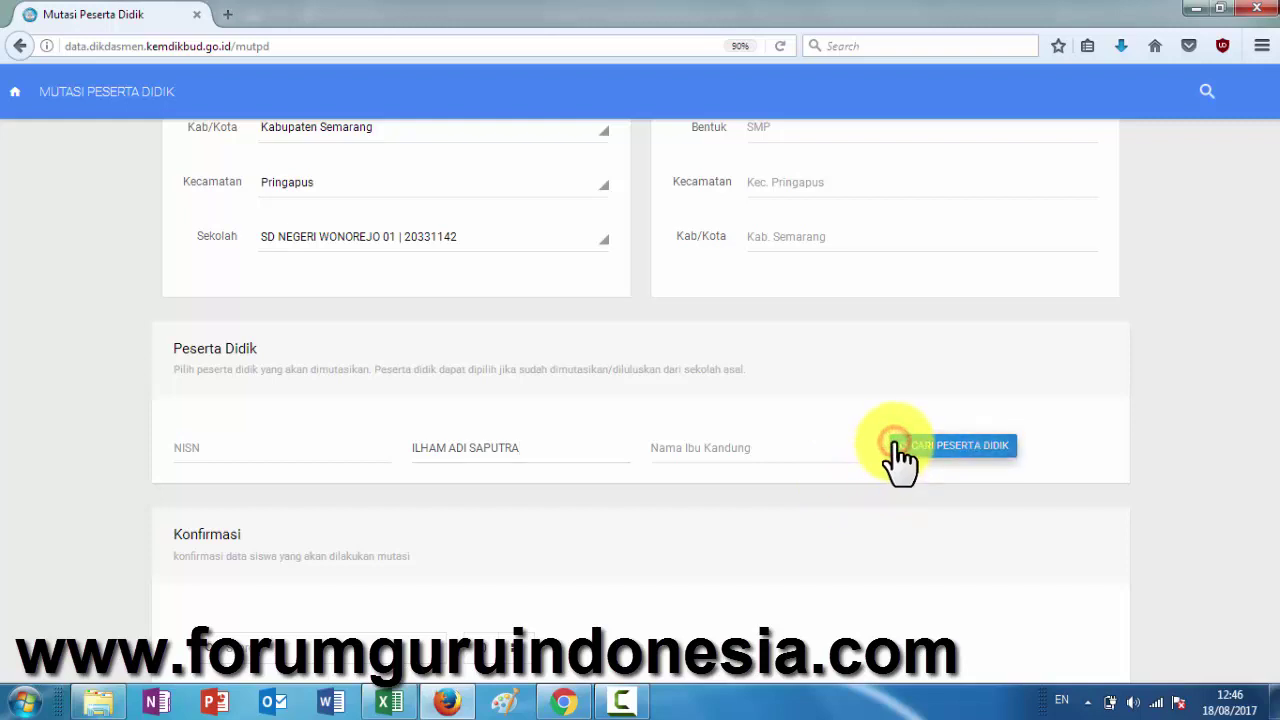
left_click(1057, 586)
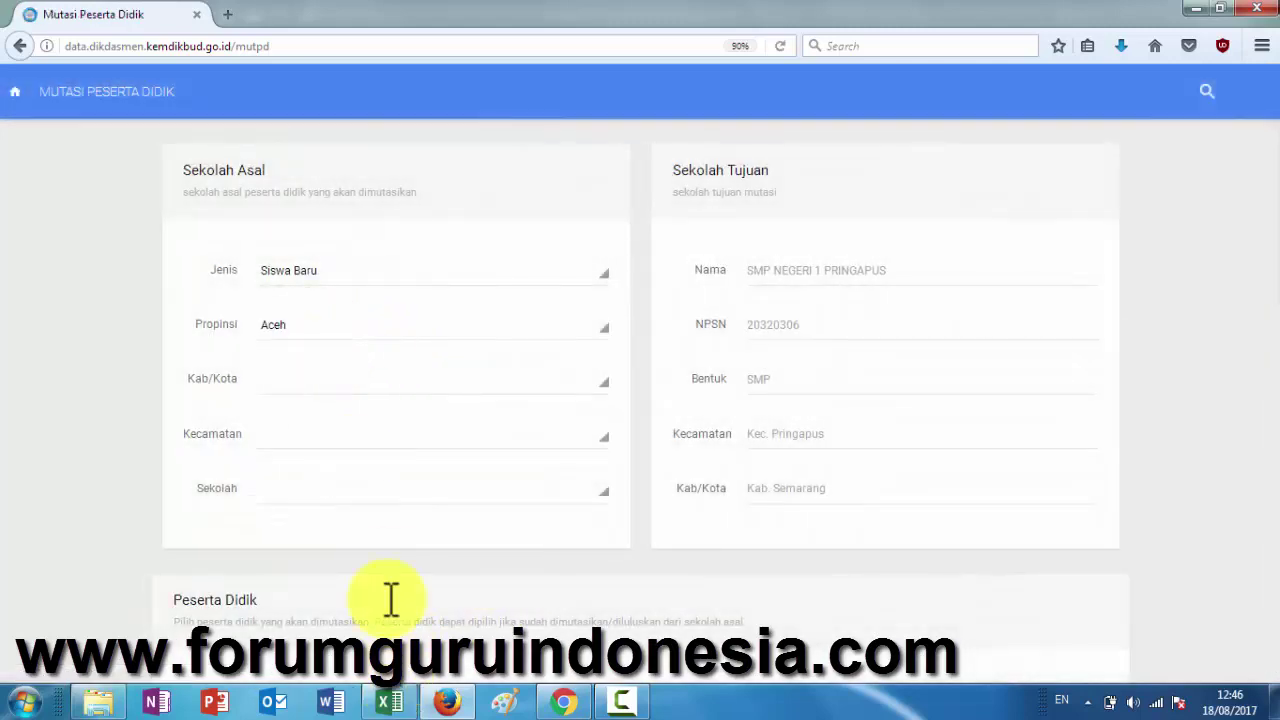
- Set the origin again to Jawa Tengah, Kabupaten Semarang, Pringapus, SD NEGERI WONOREJO 01
left_click(319, 323)
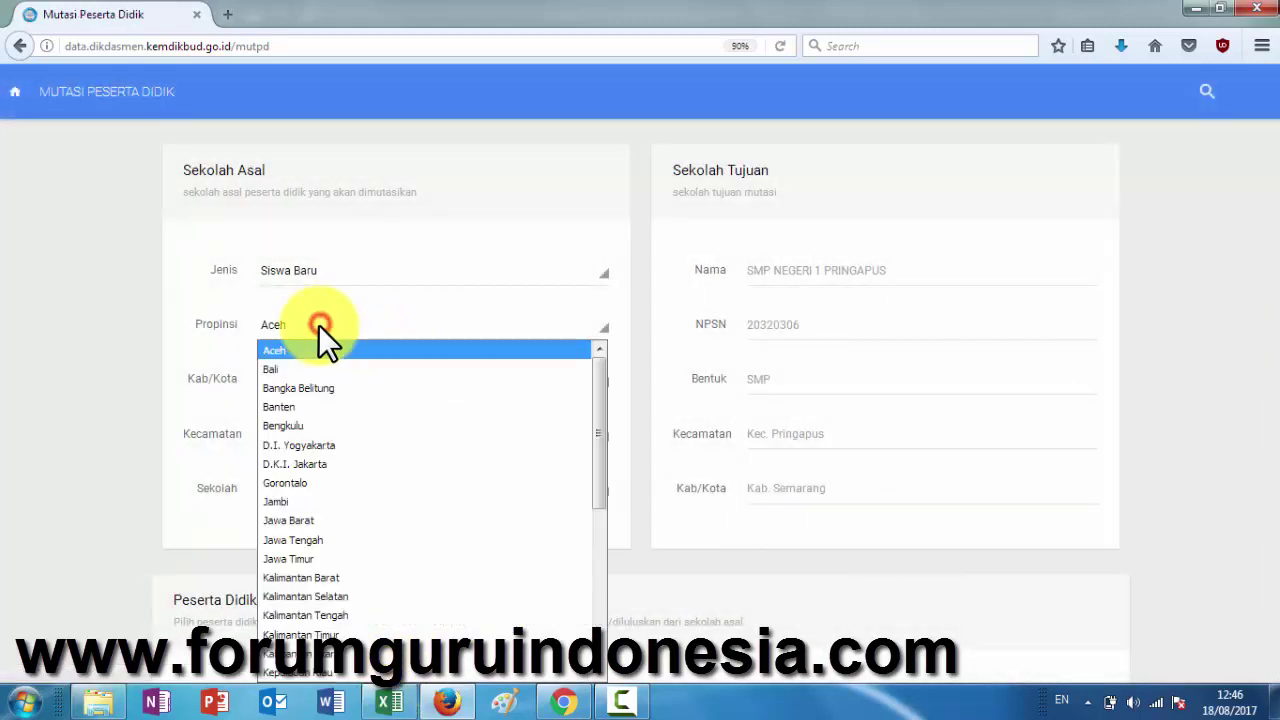
left_click(305, 532)
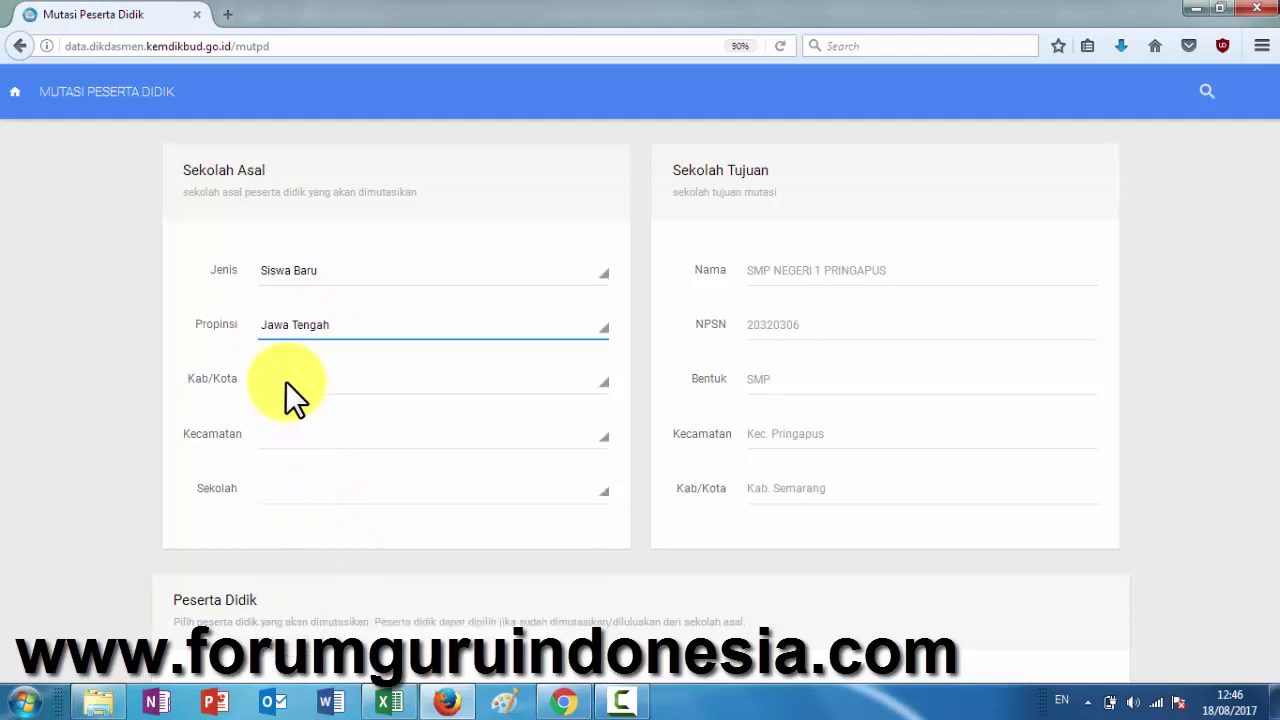
left_click(346, 379)
scroll(352, 288, "down", 6)
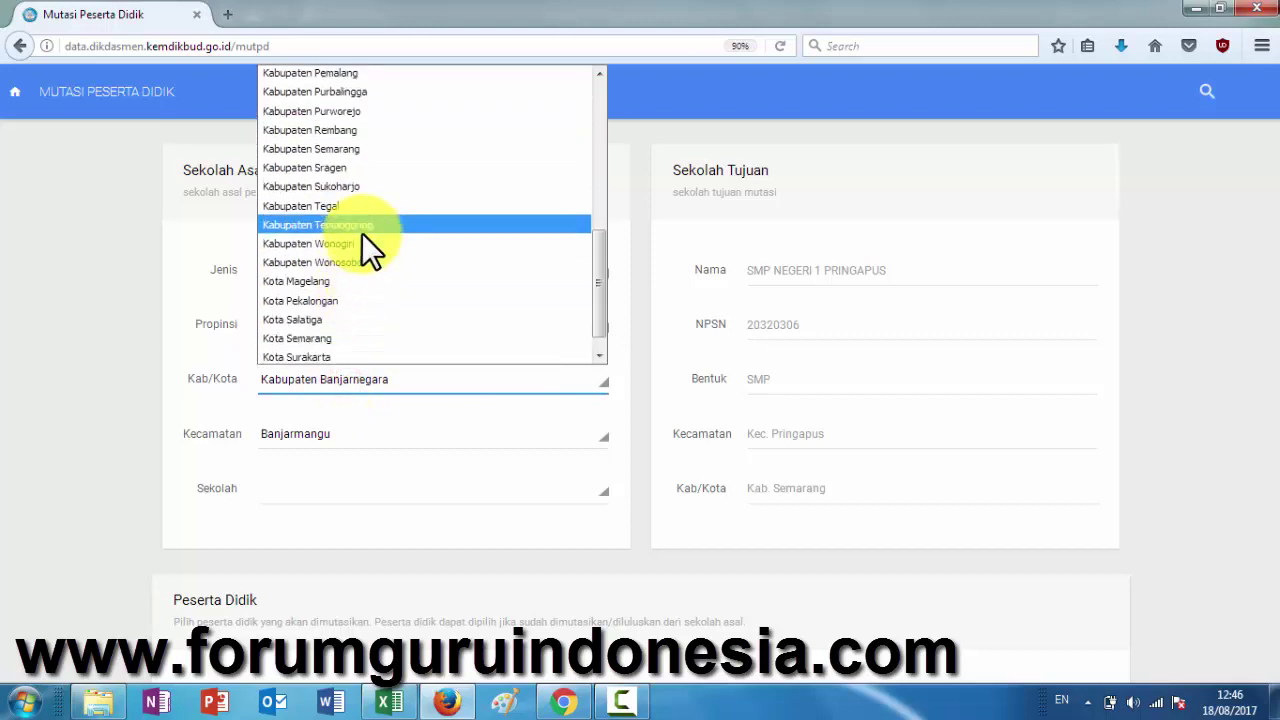
left_click(366, 151)
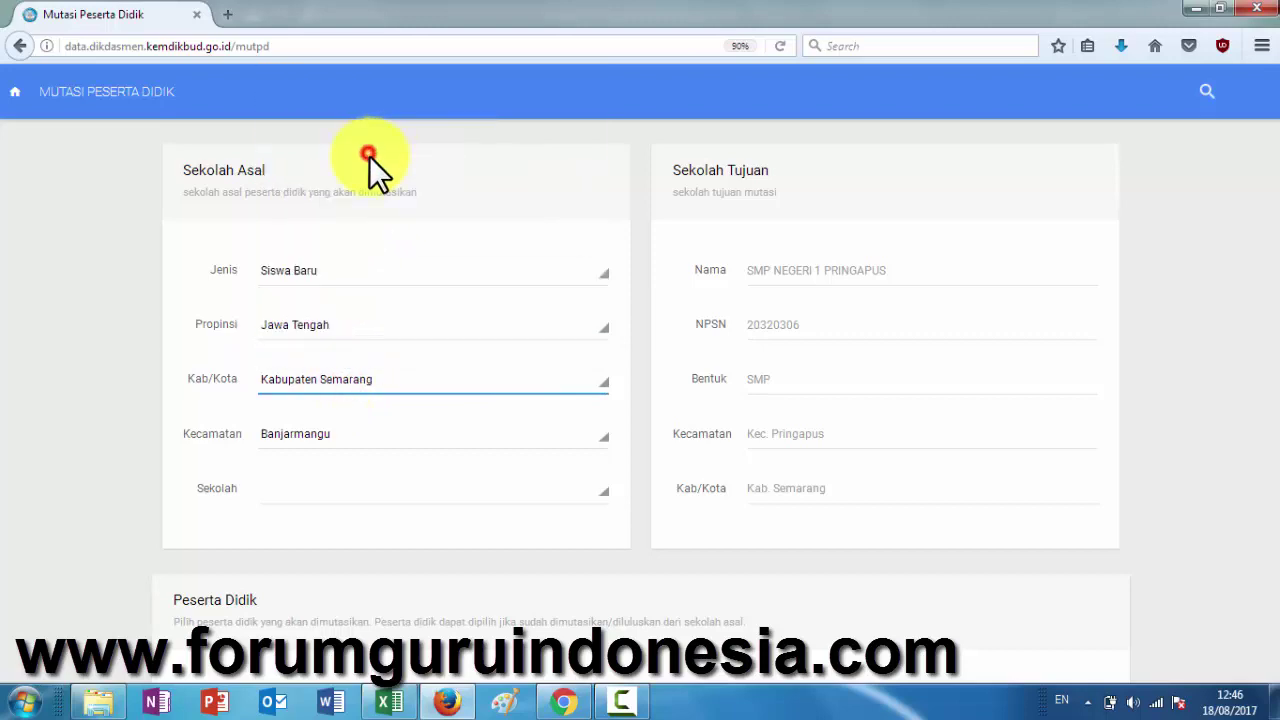
left_click(346, 432)
left_click(359, 323)
scroll(357, 331, "down", 10)
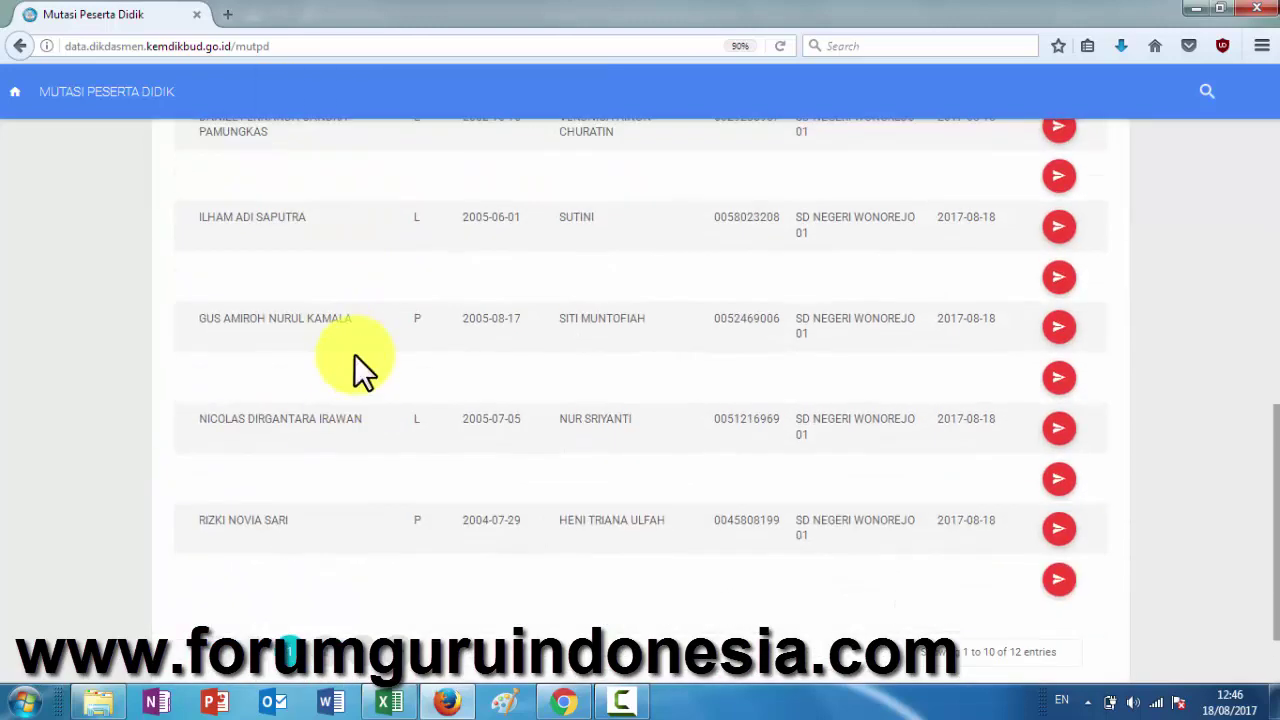
scroll(354, 354, "up", 10)
left_click(331, 196)
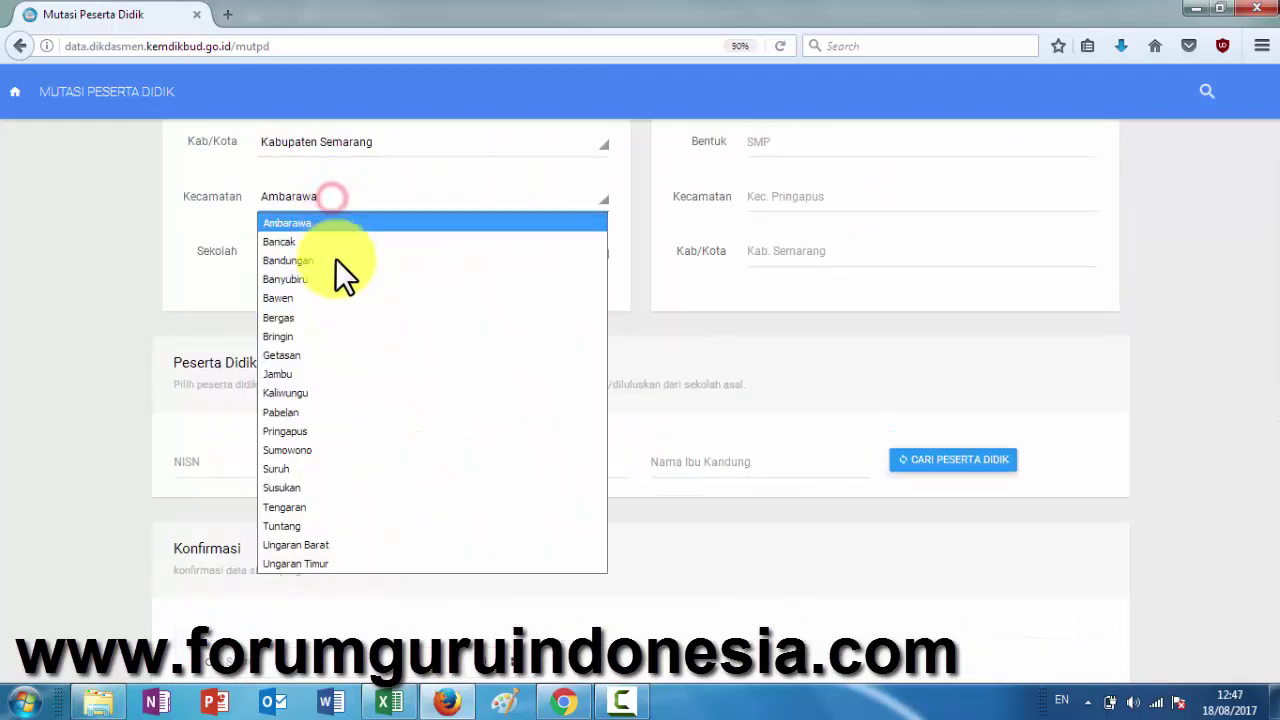
left_click(315, 431)
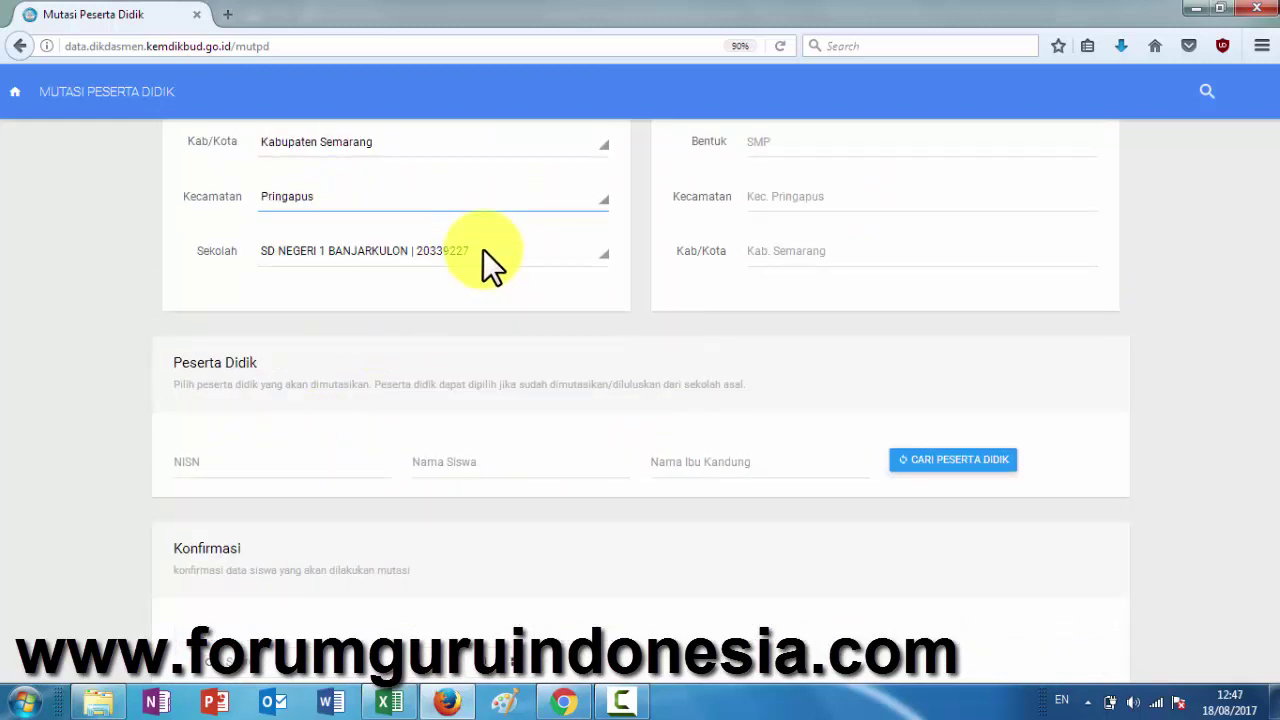
left_click(483, 249)
scroll(413, 440, "down", 1)
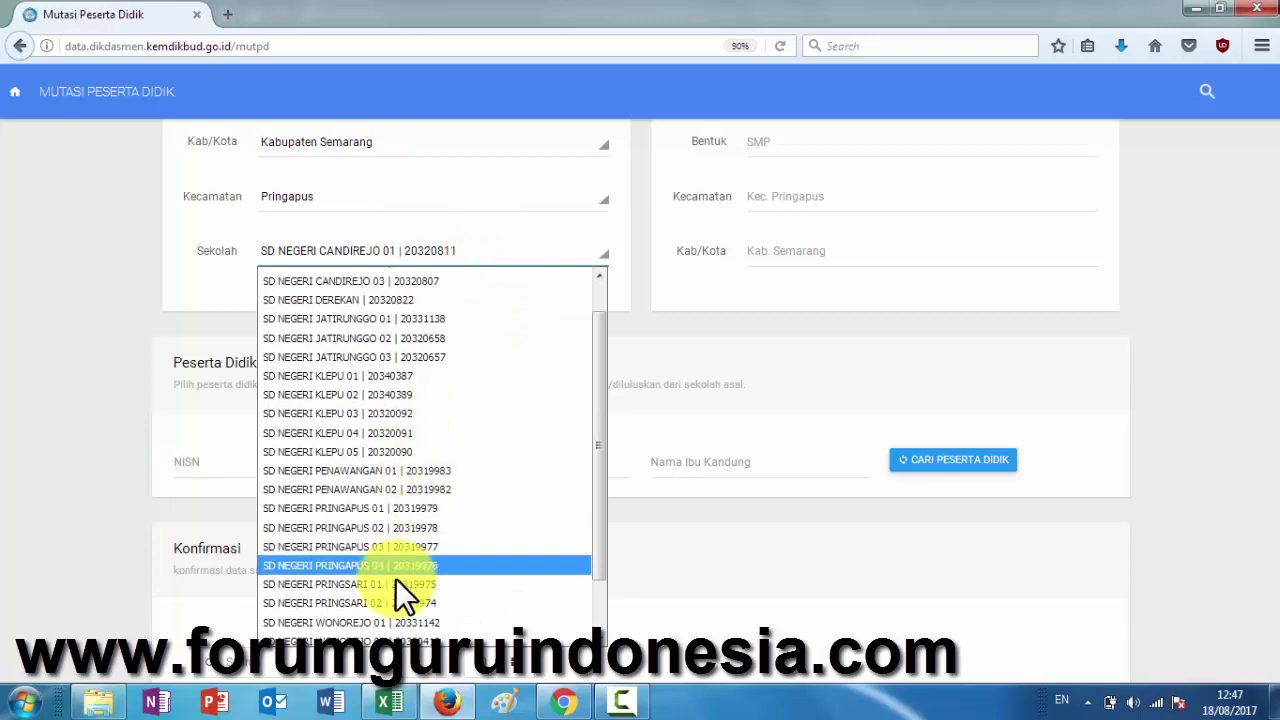
scroll(385, 575, "down", 2)
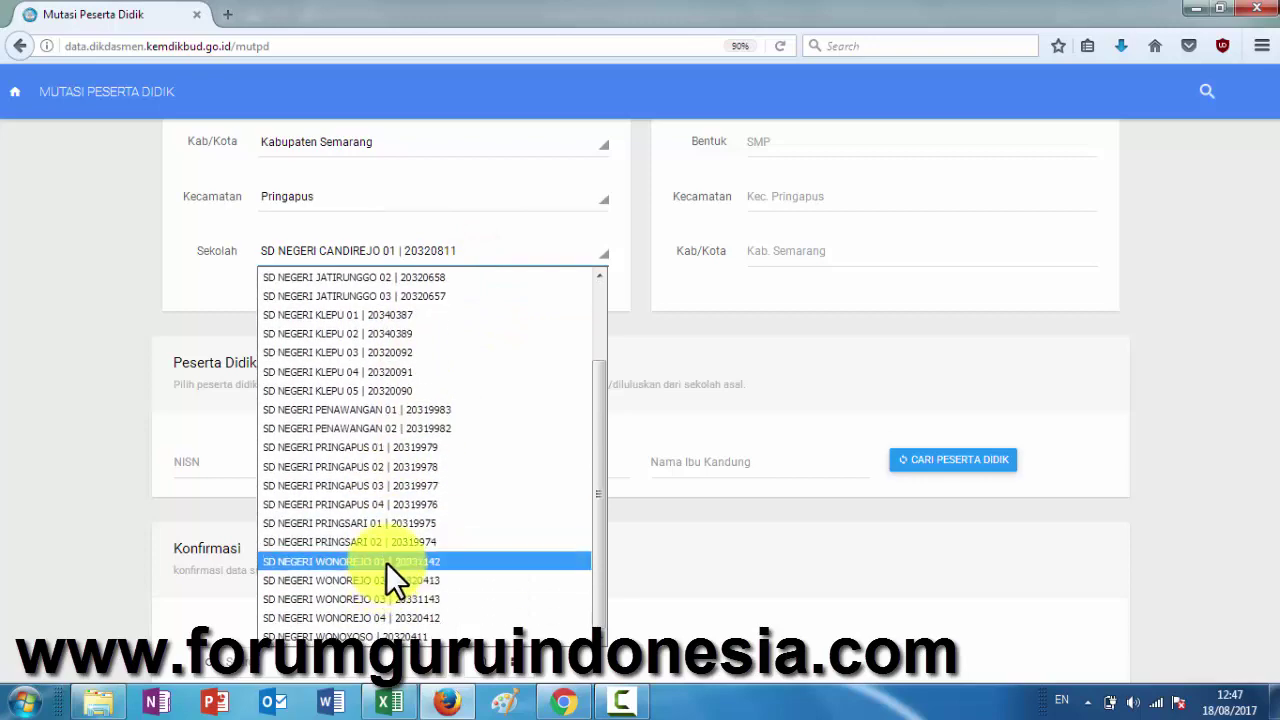
left_click(387, 561)
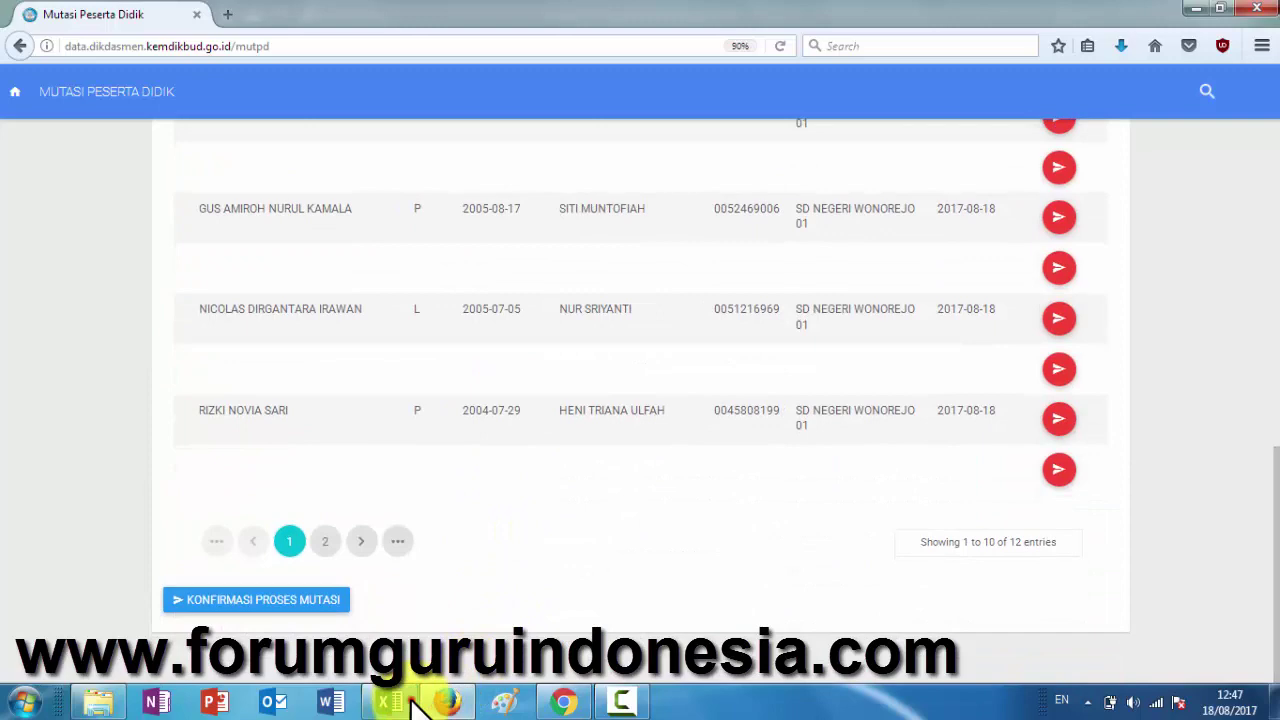
- Select the next student's name in Excel cell D136, then return to Dapodik
left_click(390, 703)
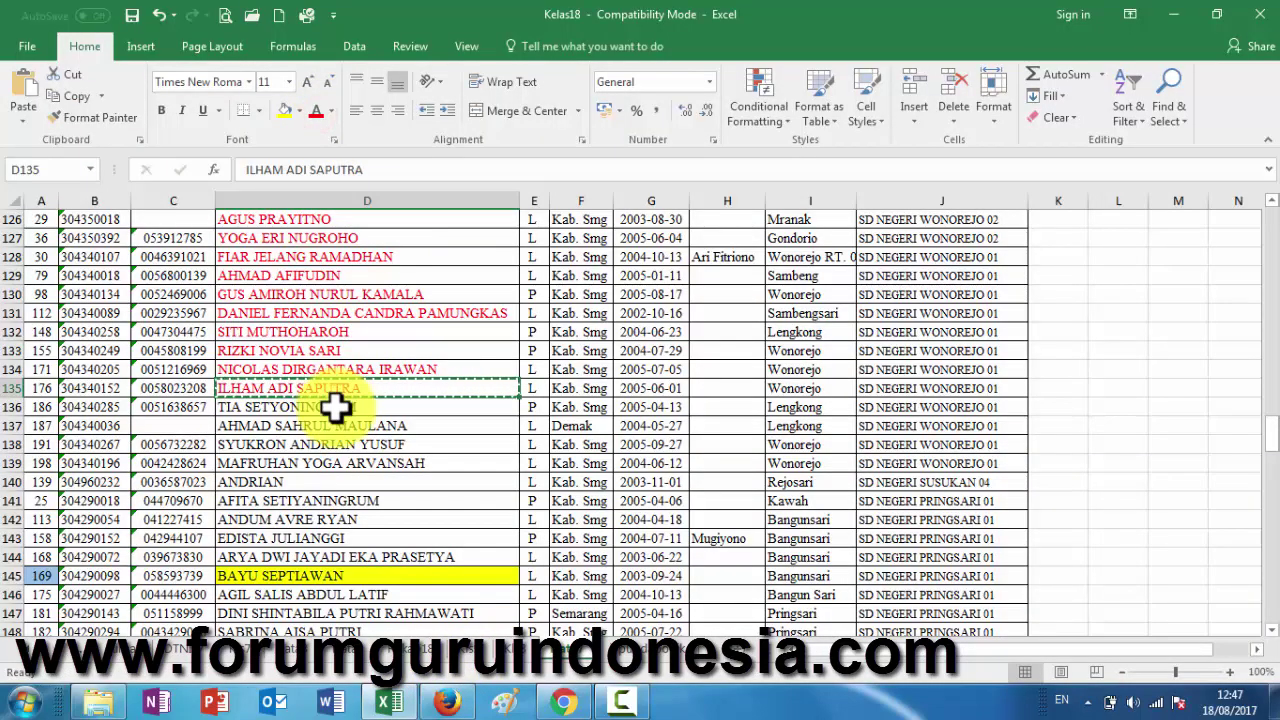
left_click(336, 406)
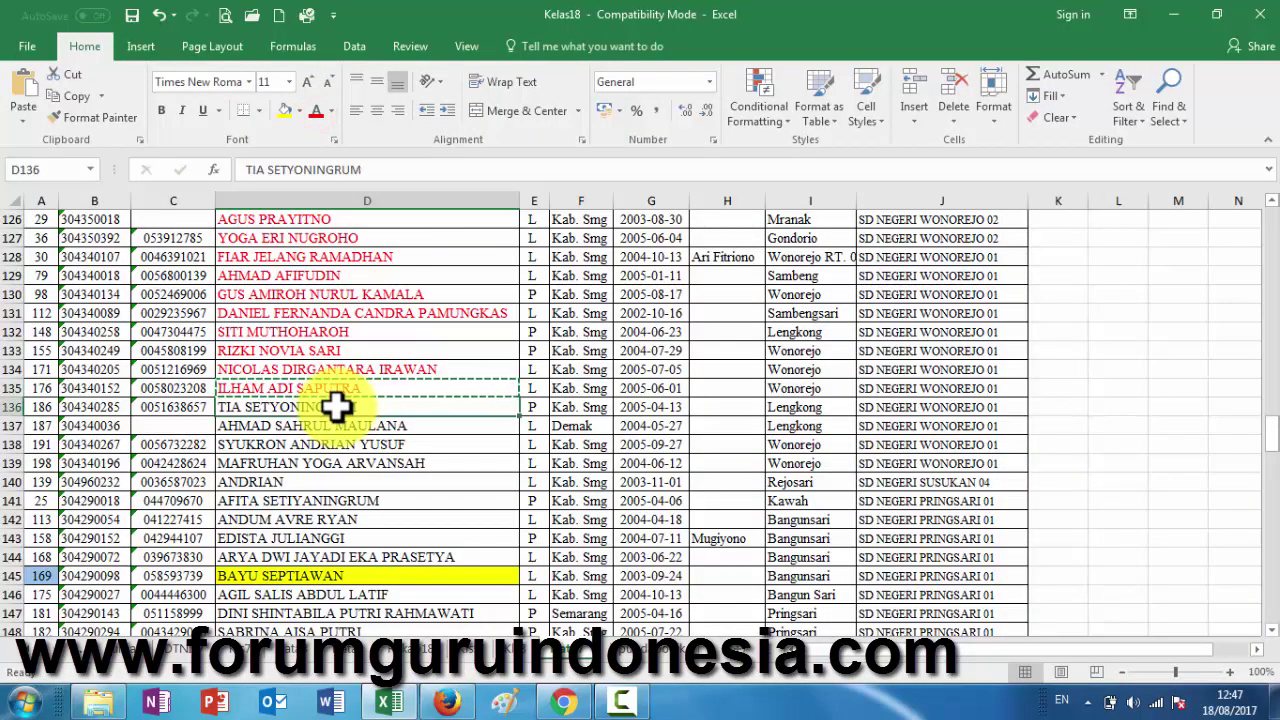
left_click(447, 703)
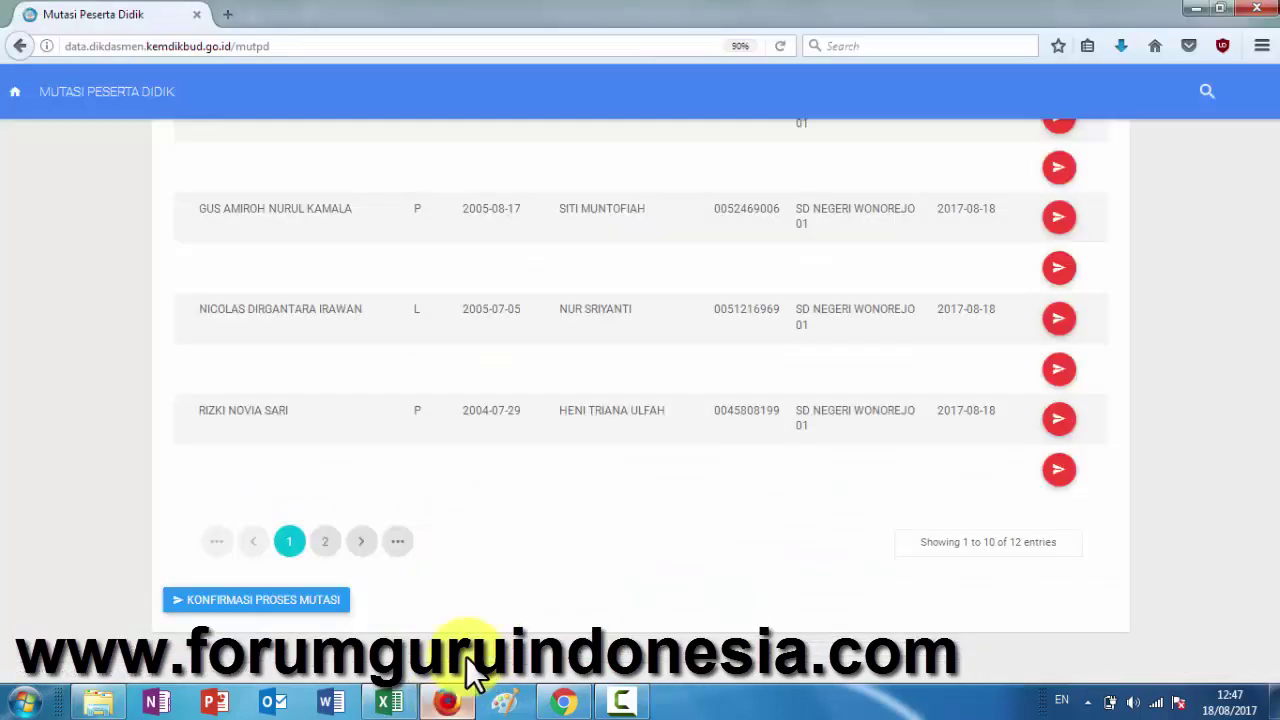
- Paste the copied name into Nama Siswa, search, and pick her for the transfer
scroll(488, 410, "up", 10)
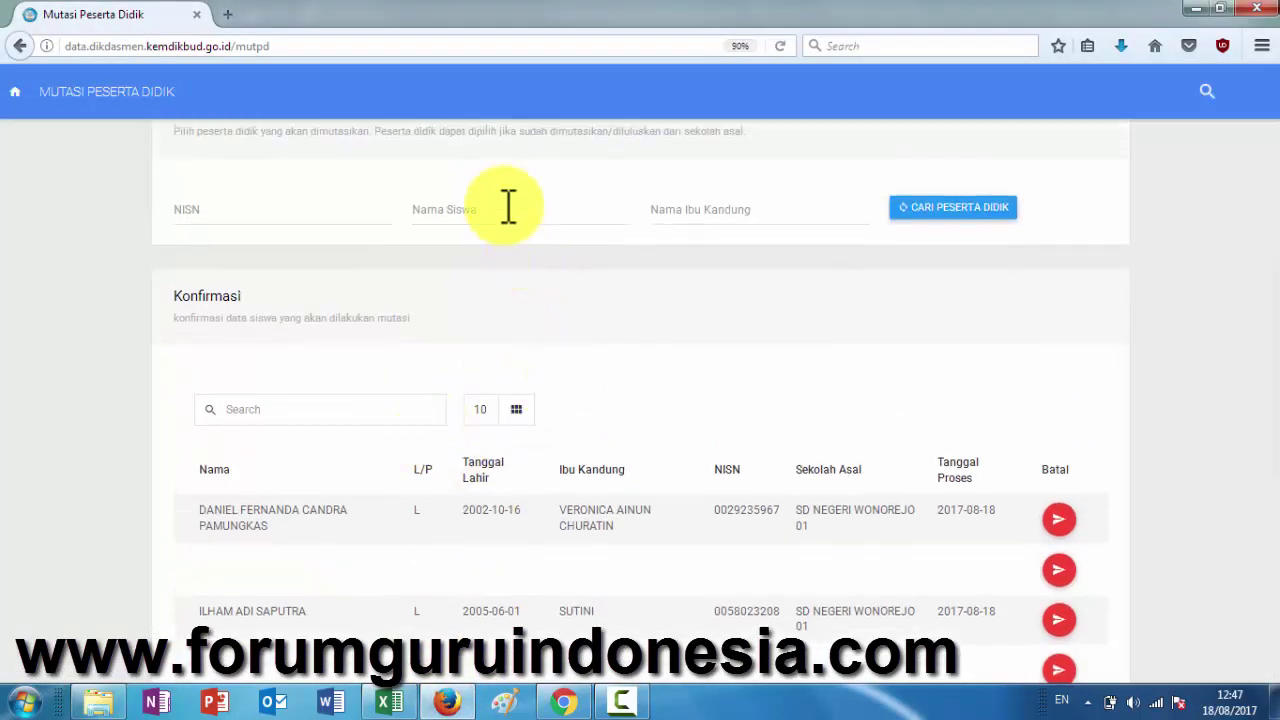
left_click(943, 214)
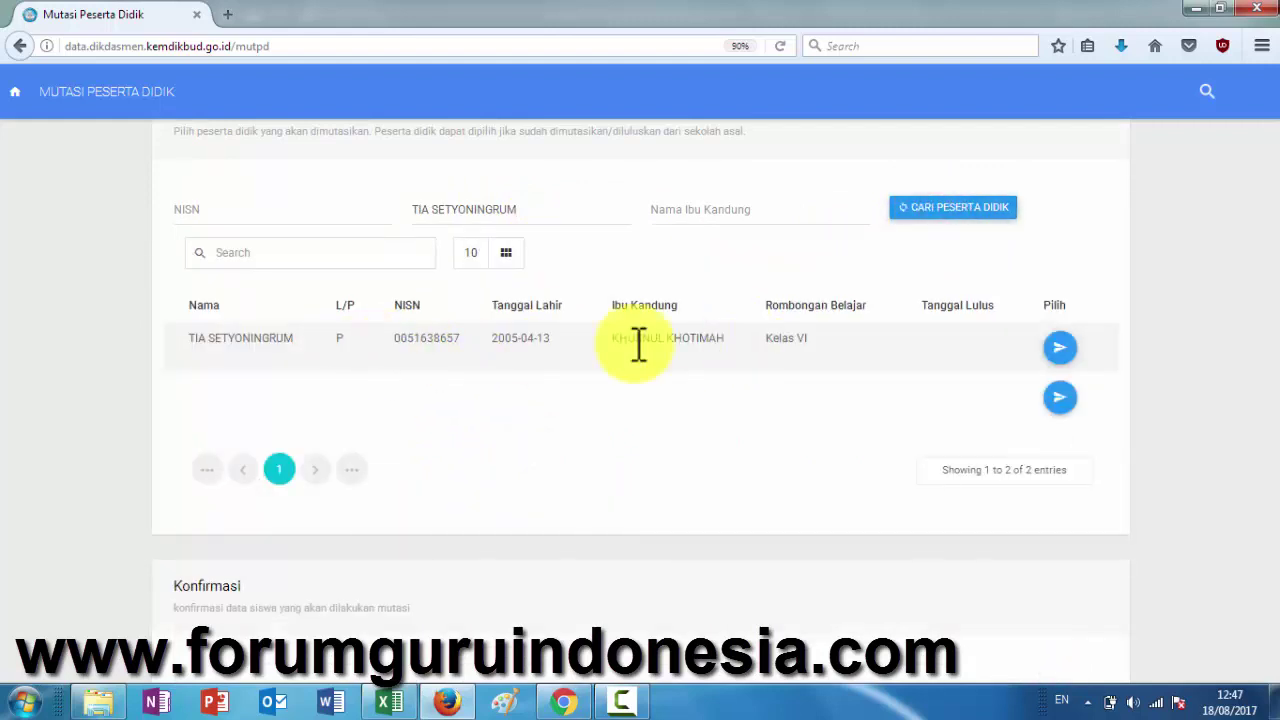
left_click(1058, 350)
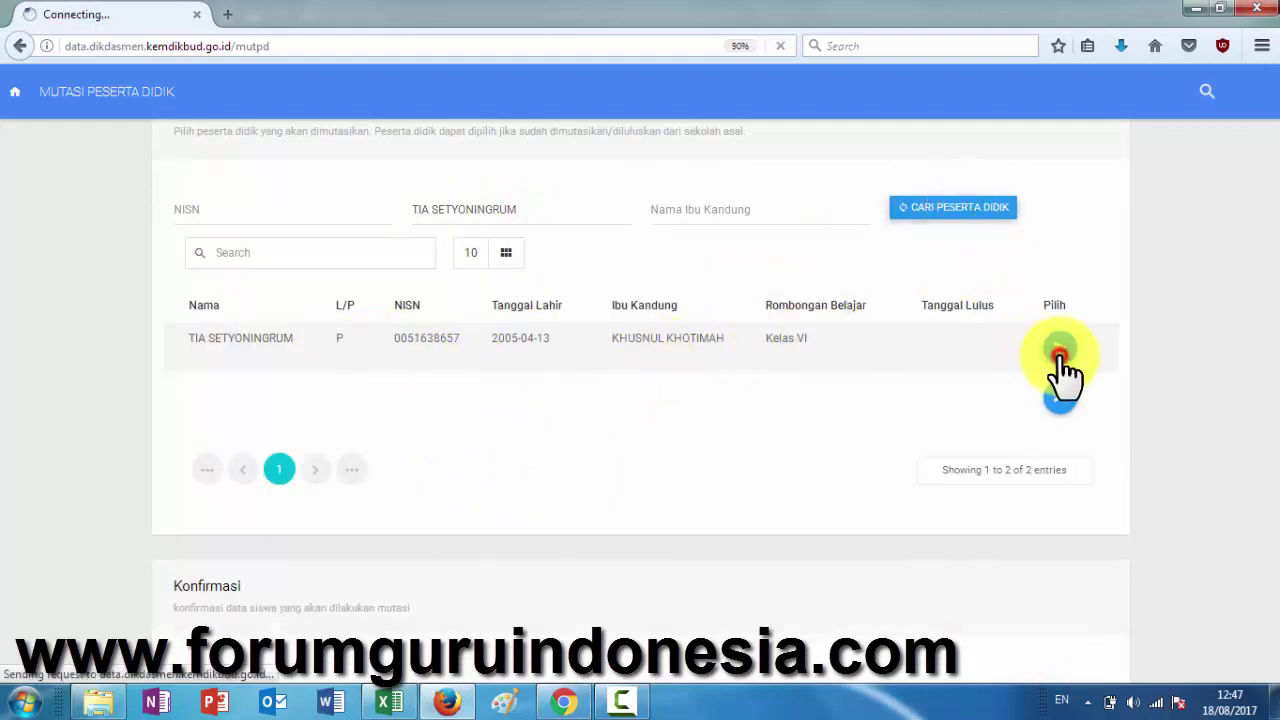
- Colour her name red in Excel D136 and copy the next name from D137
left_click(392, 702)
left_click(316, 111)
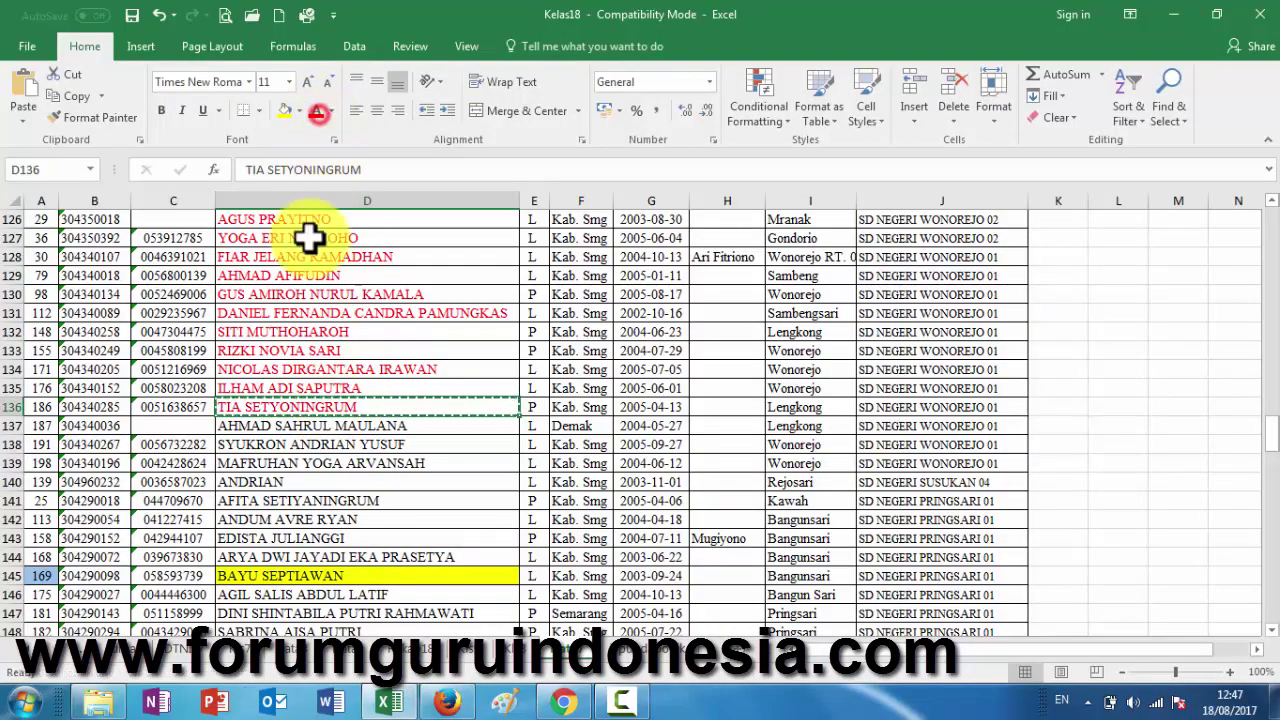
left_click(323, 427)
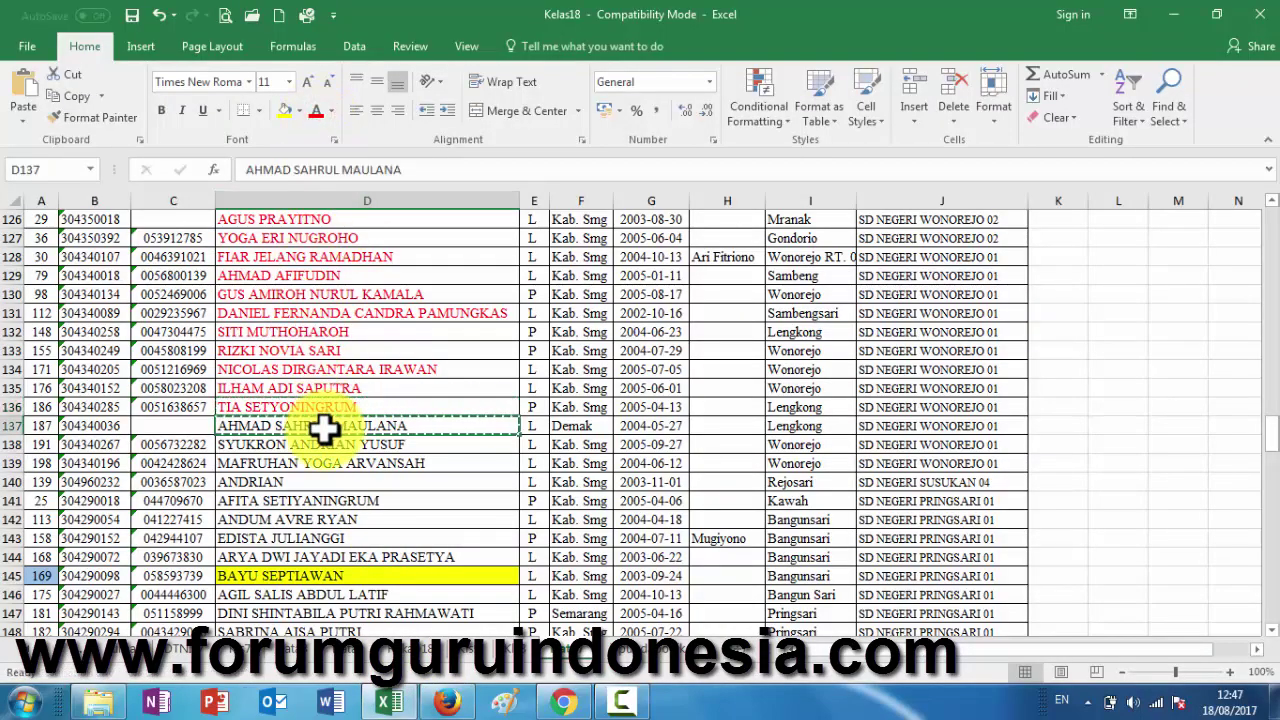
key("ctrl+c")
left_click(447, 702)
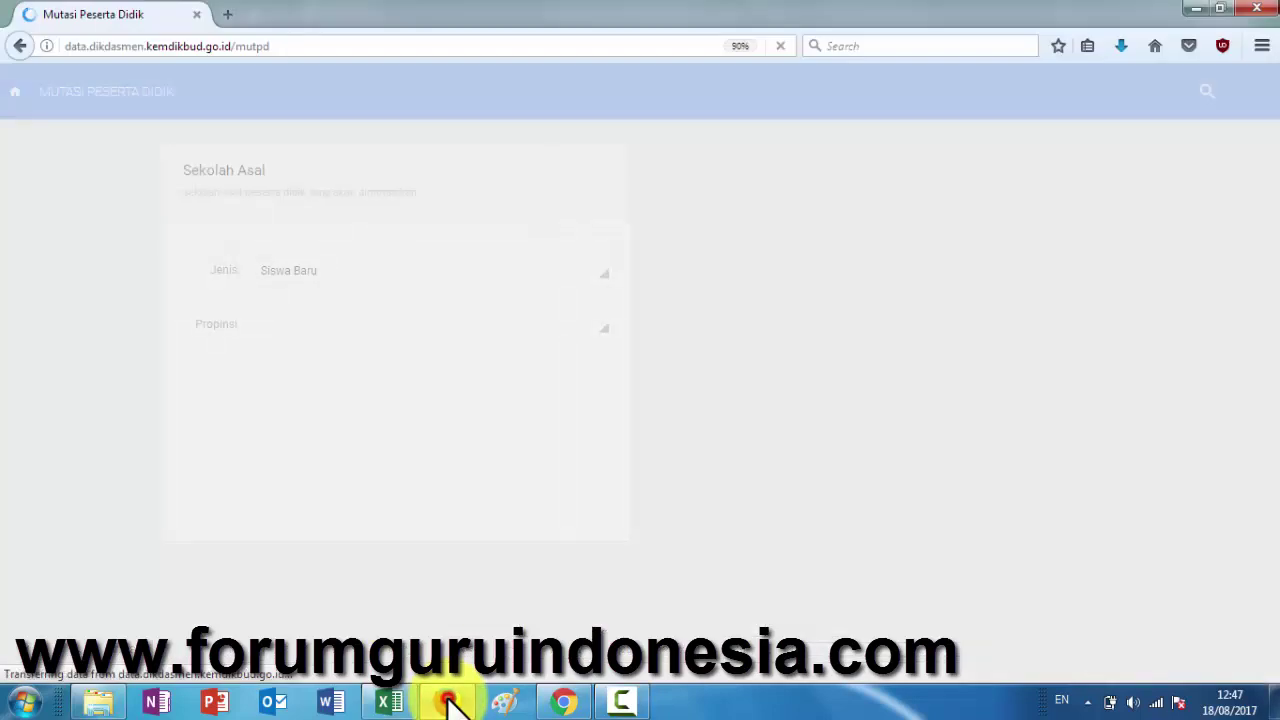
- Set the origin to Jawa Tengah, Kabupaten Semarang, Pringapus, school SD NEGERI WONOREJO 01
left_click(290, 328)
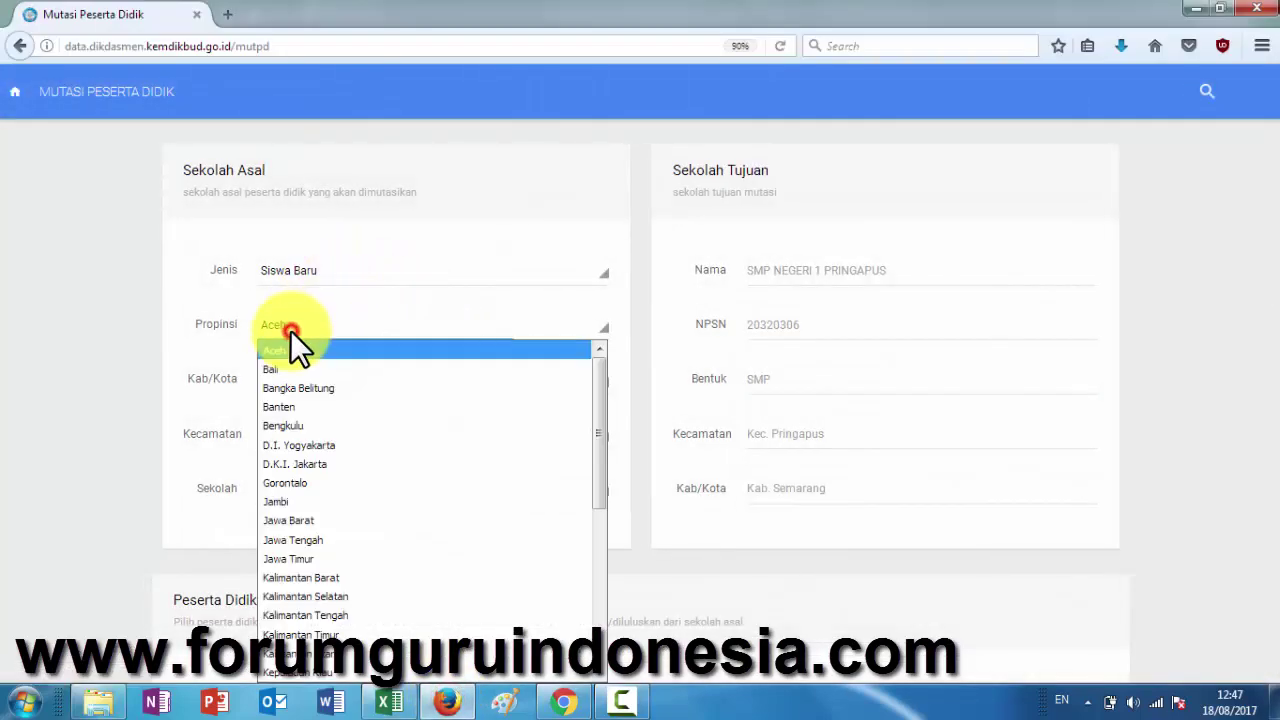
left_click(308, 538)
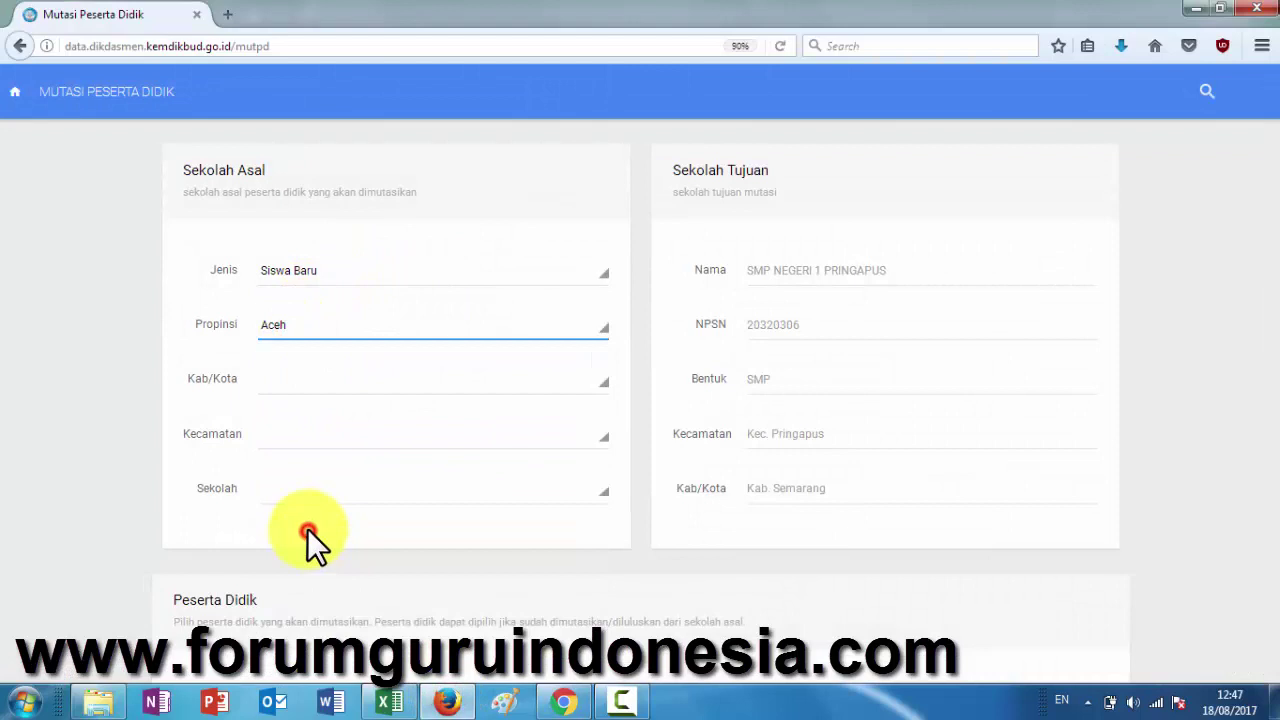
left_click(318, 379)
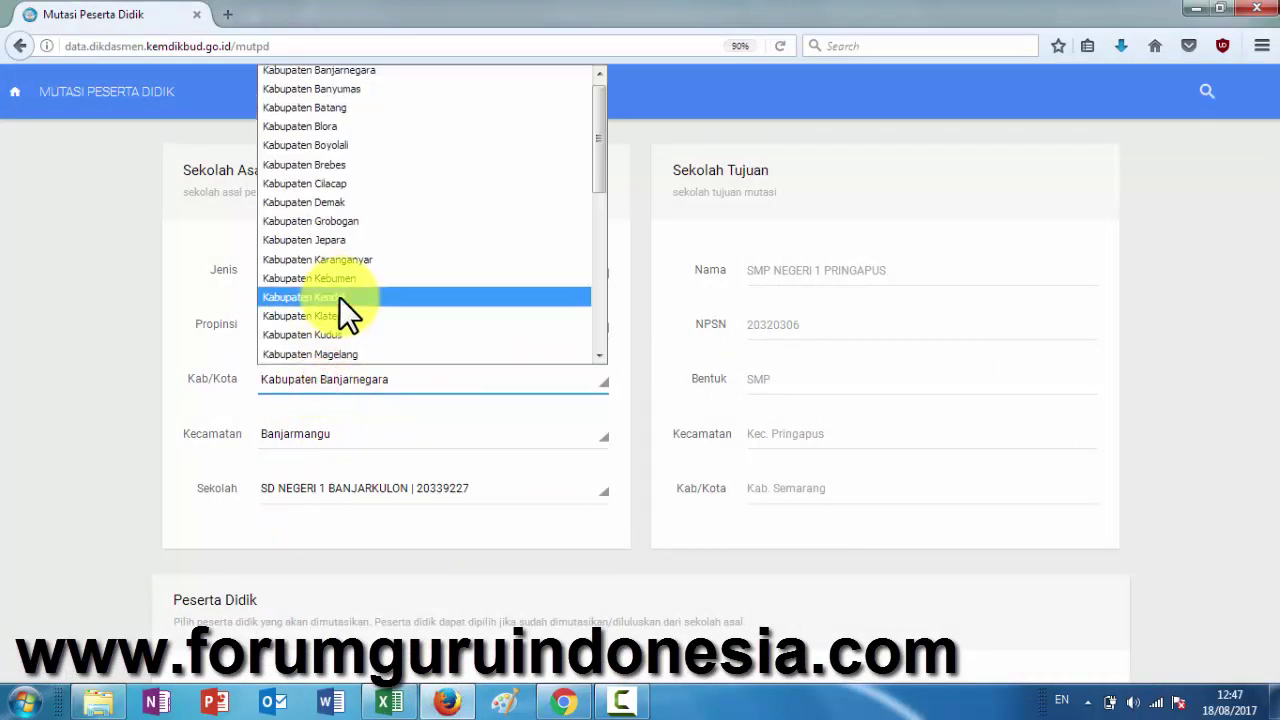
scroll(339, 296, "down", 6)
left_click(355, 155)
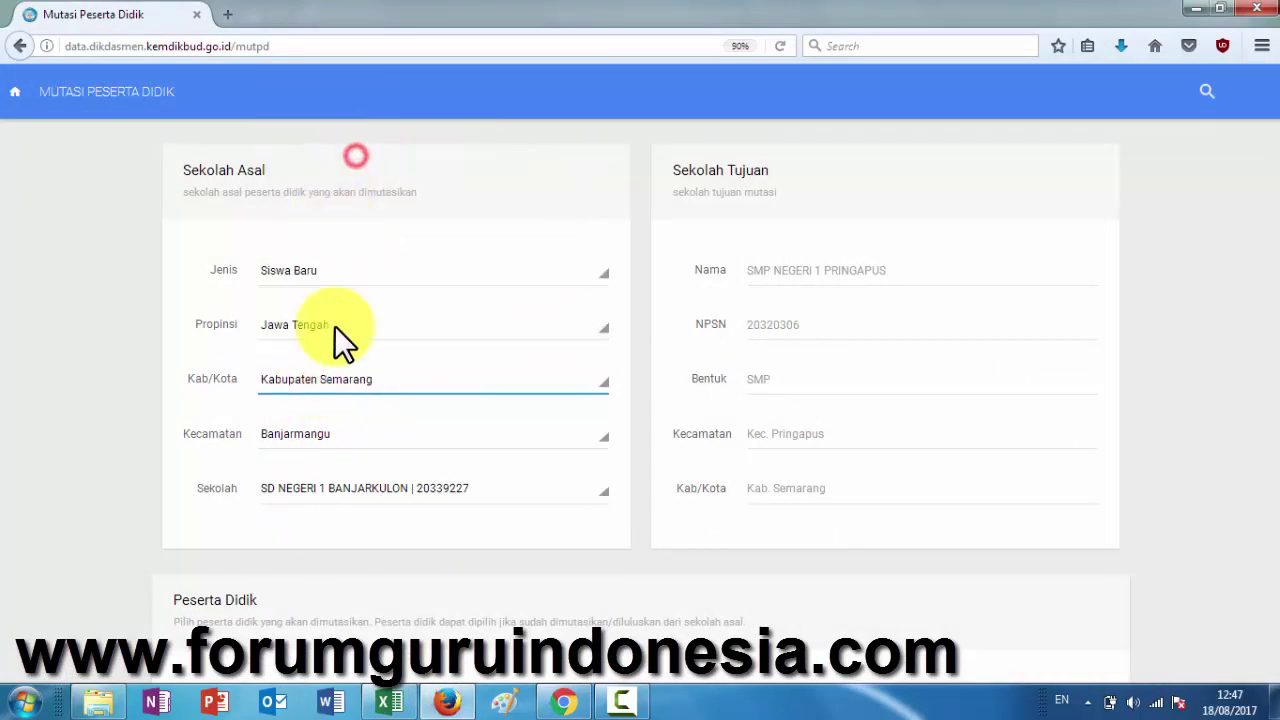
left_click(333, 437)
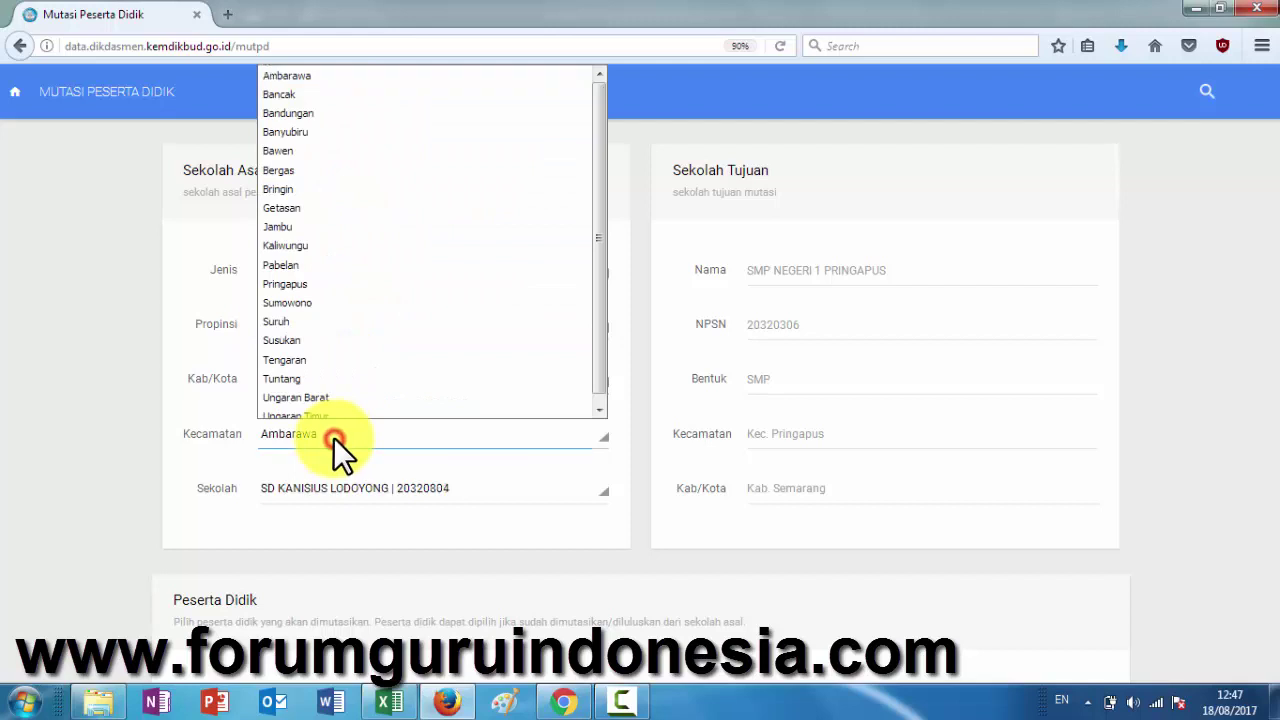
left_click(346, 286)
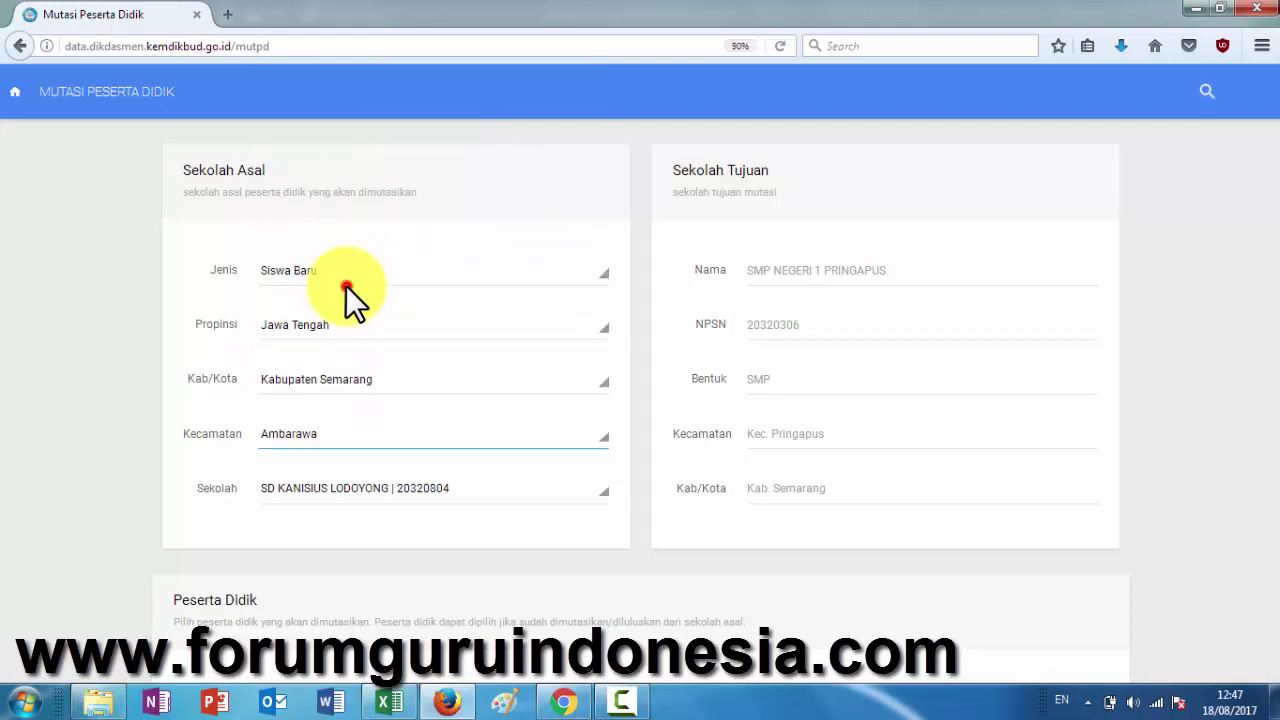
left_click(409, 487)
scroll(407, 420, "down", 3)
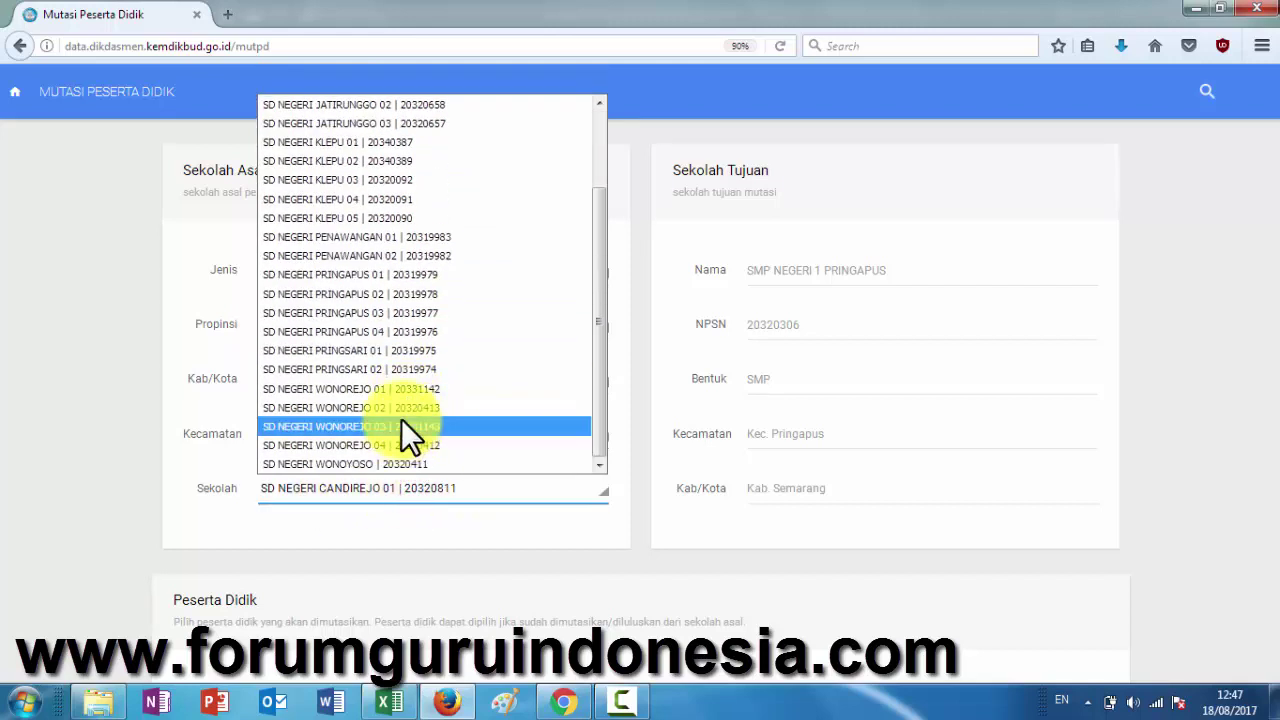
left_click(402, 387)
- Type the student's name into Nama Siswa, search, and pick him for transfer
scroll(491, 540, "down", 5)
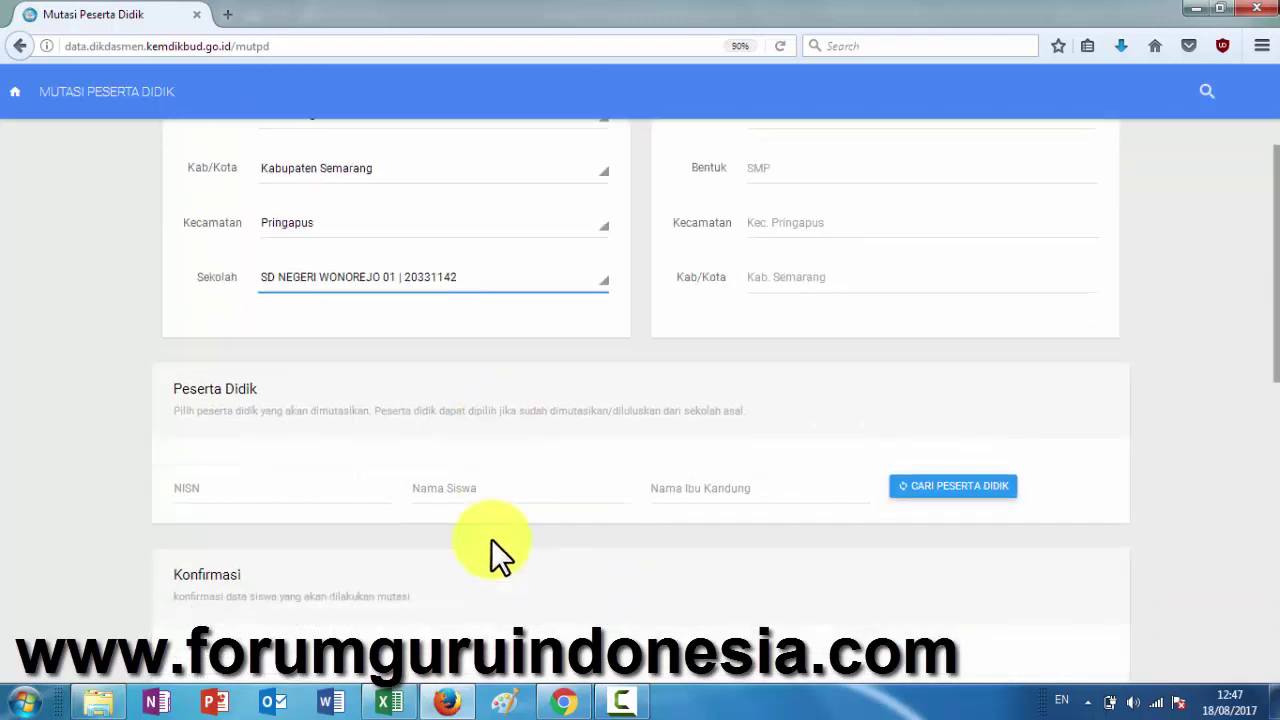
left_click(522, 458)
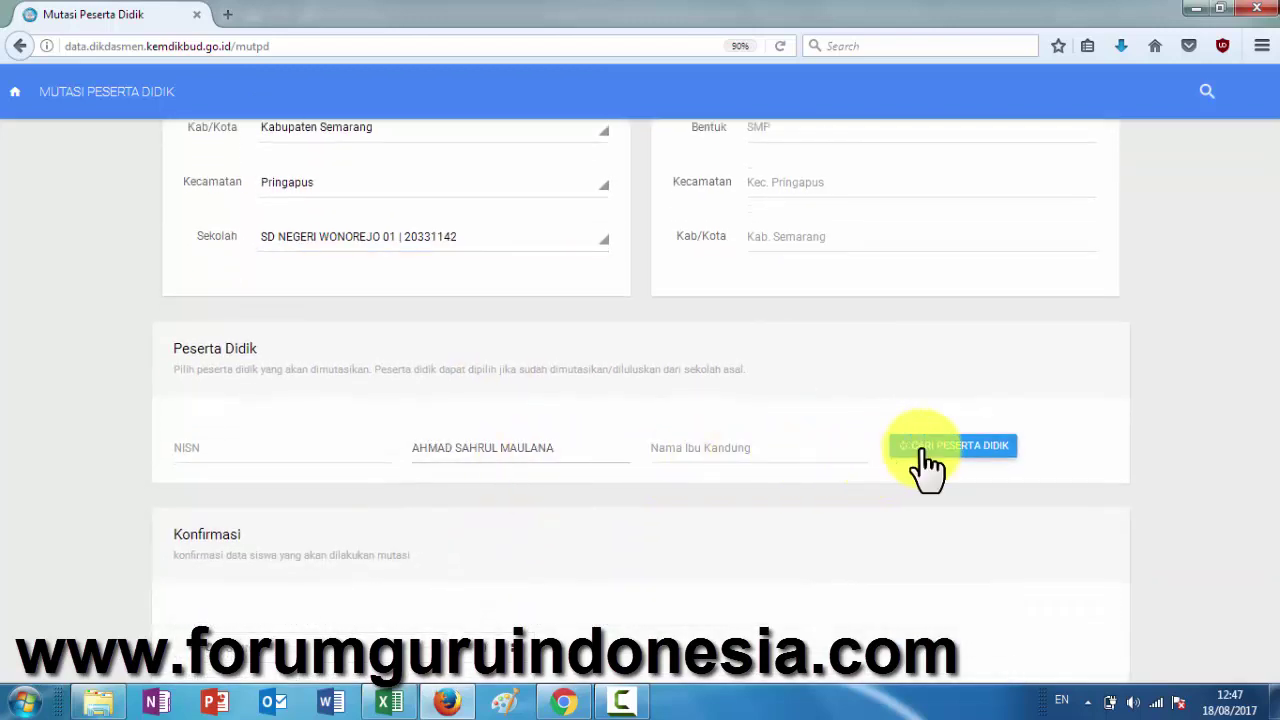
left_click(925, 450)
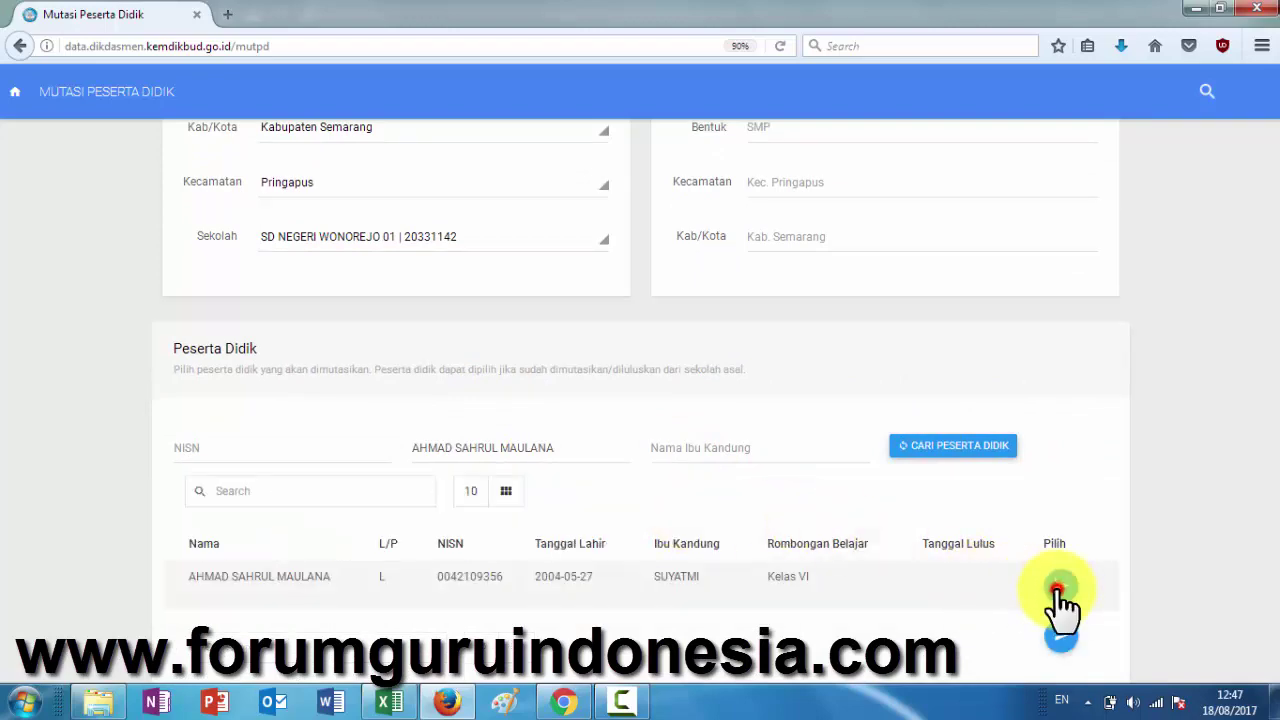
left_click(1058, 590)
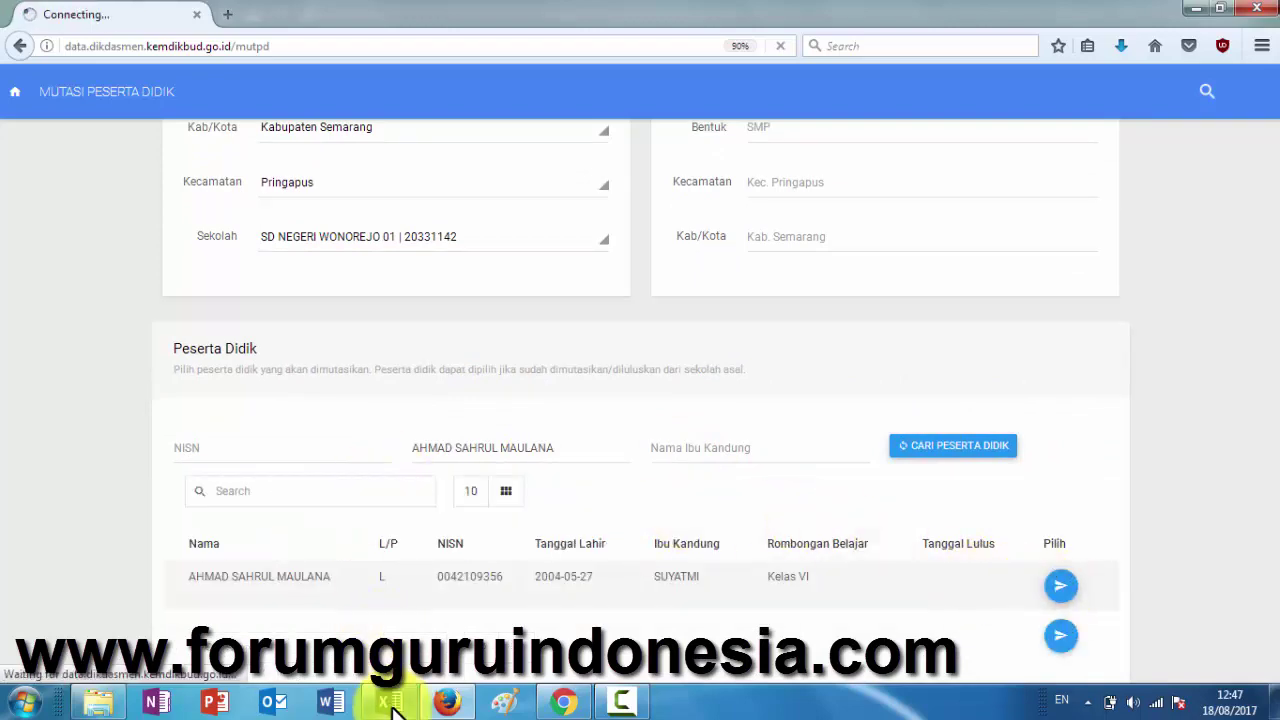
- Copy the next student's name from Excel cell D138 and go back to the Dapodik form
left_click(390, 704)
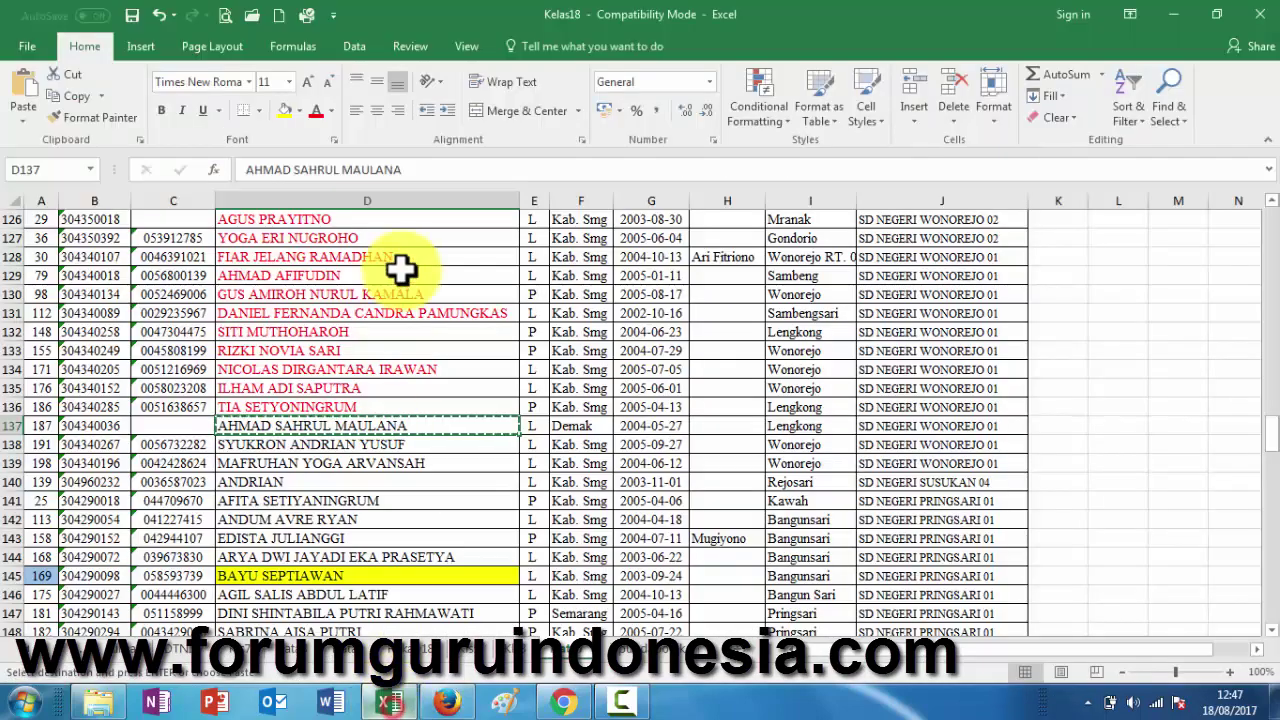
left_click(380, 443)
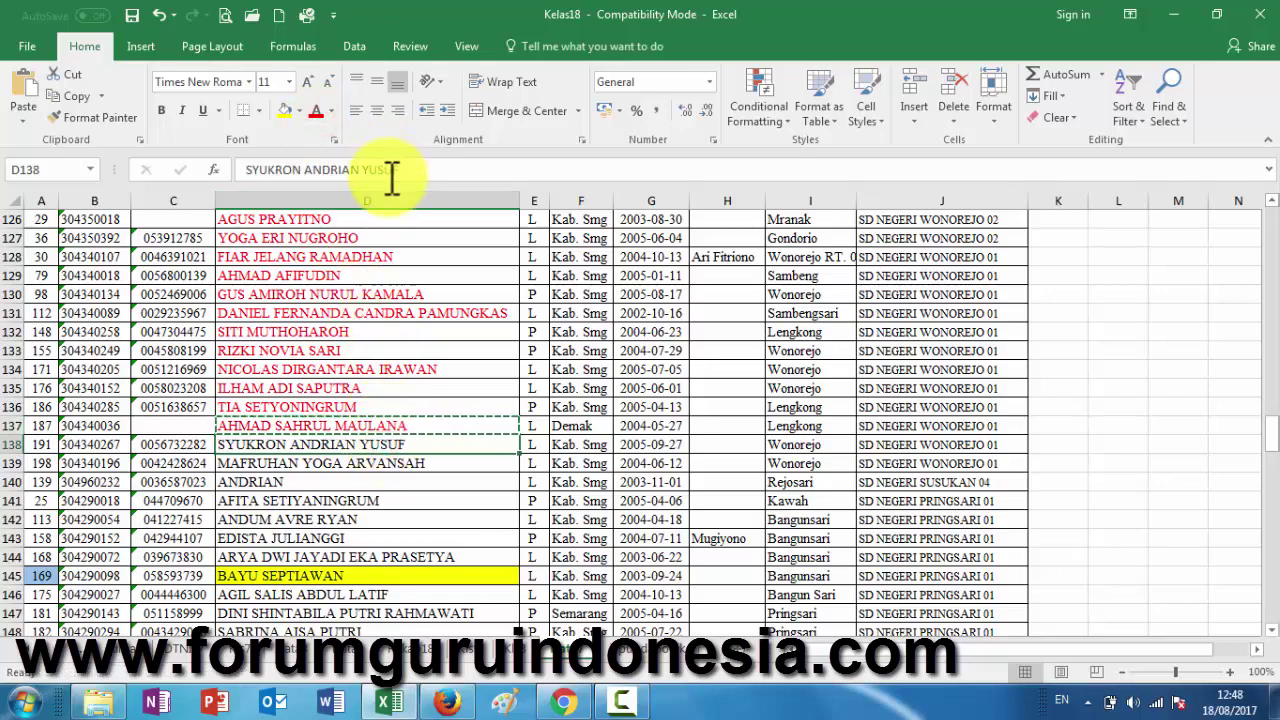
key("ctrl+c")
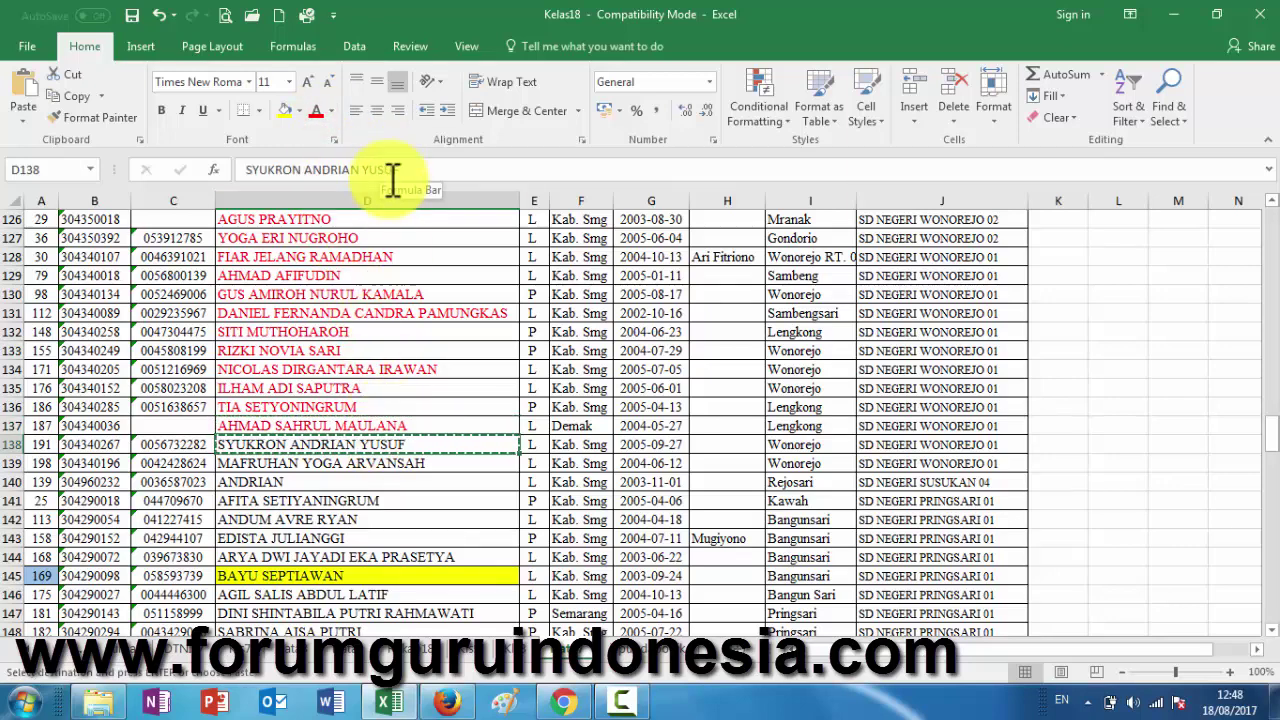
left_click(445, 702)
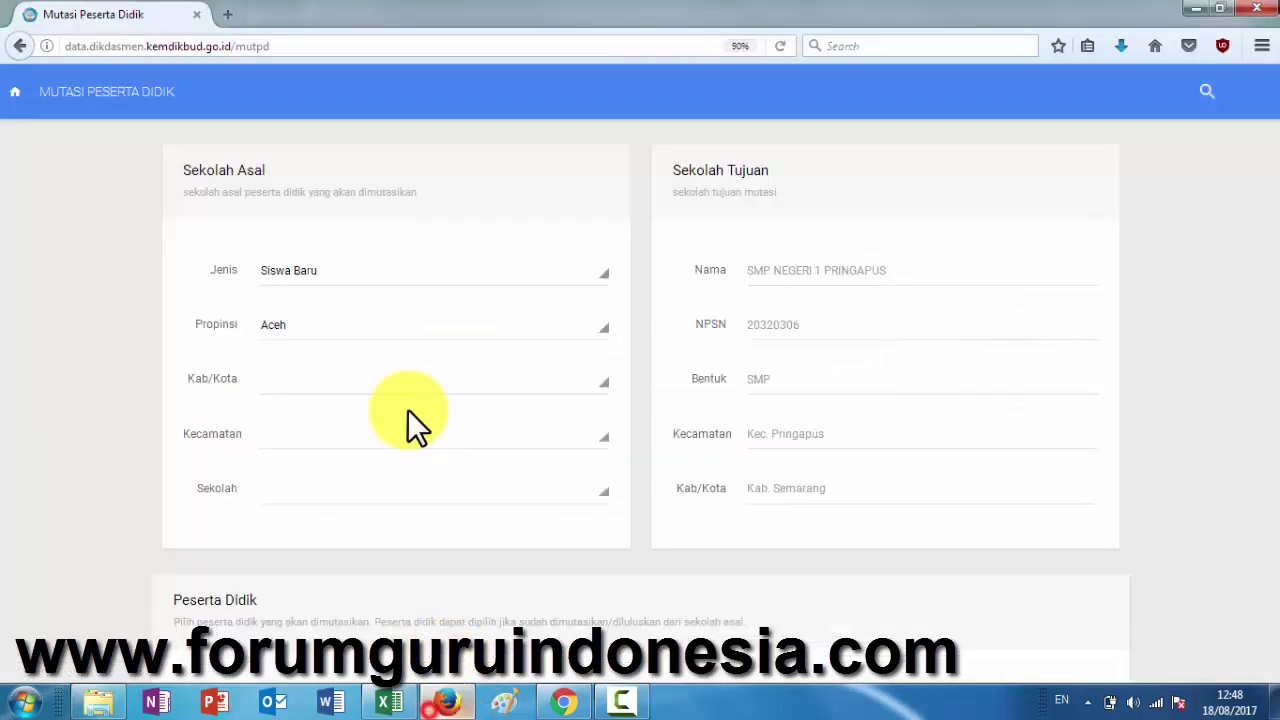
- Set the origin school to Jawa Tengah, Kabupaten Semarang, Pringapus, SD NEGERI WONOREJO 01
left_click(300, 320)
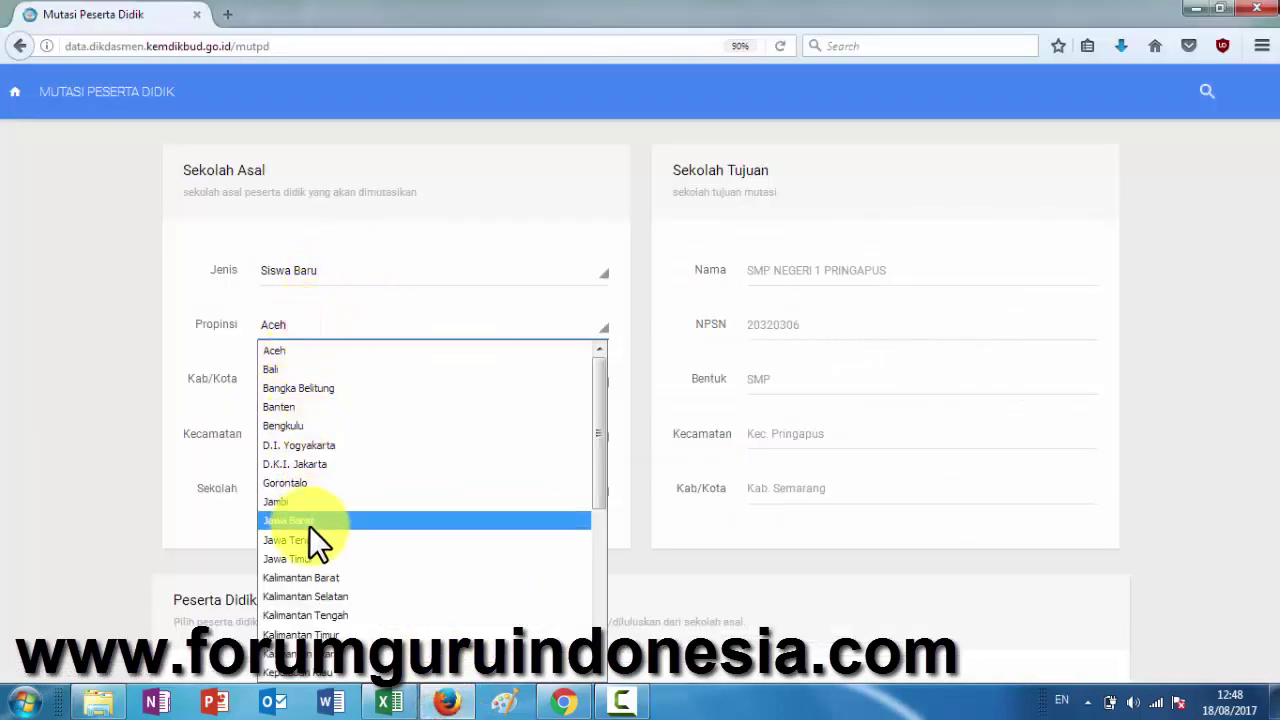
left_click(310, 538)
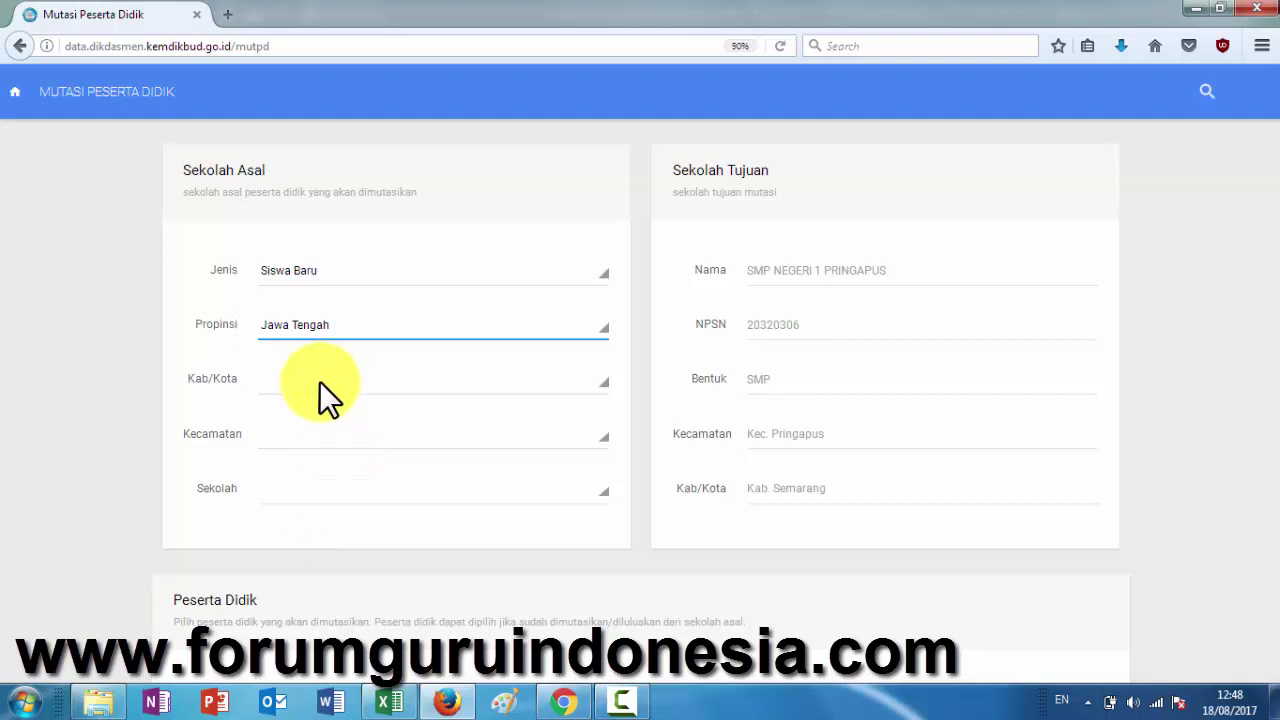
left_click(319, 381)
scroll(336, 270, "down", 5)
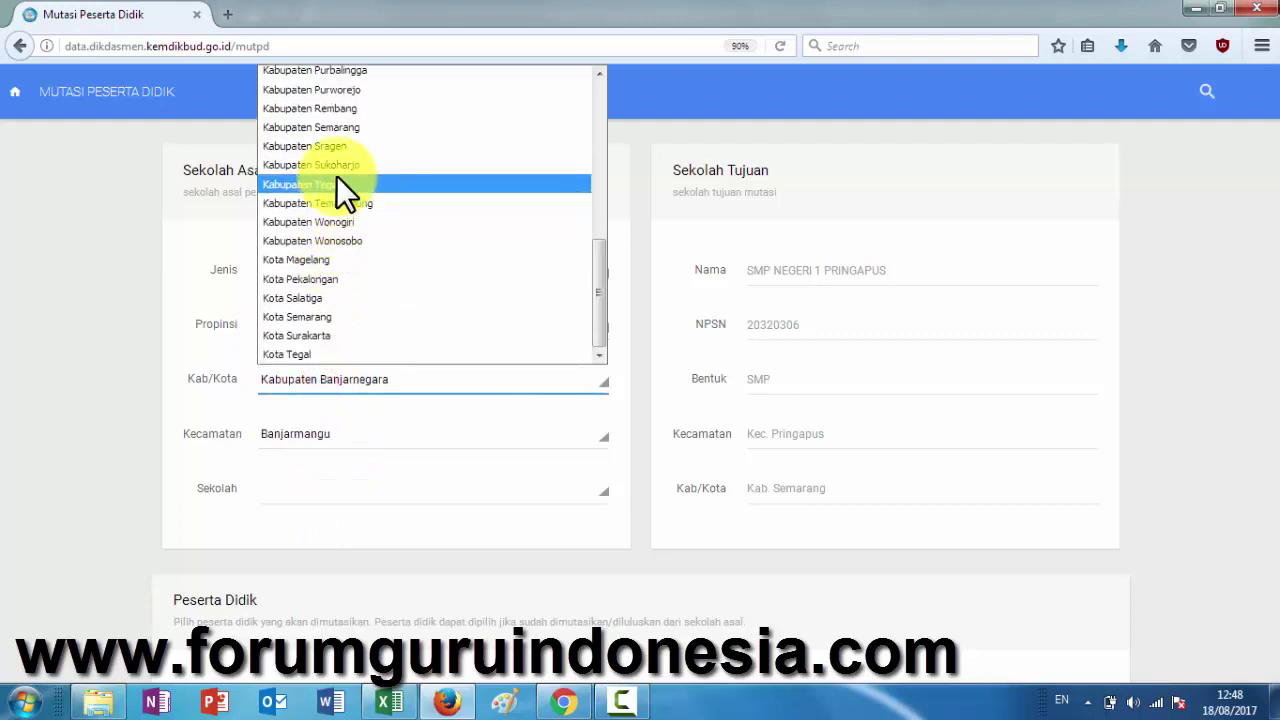
left_click(341, 130)
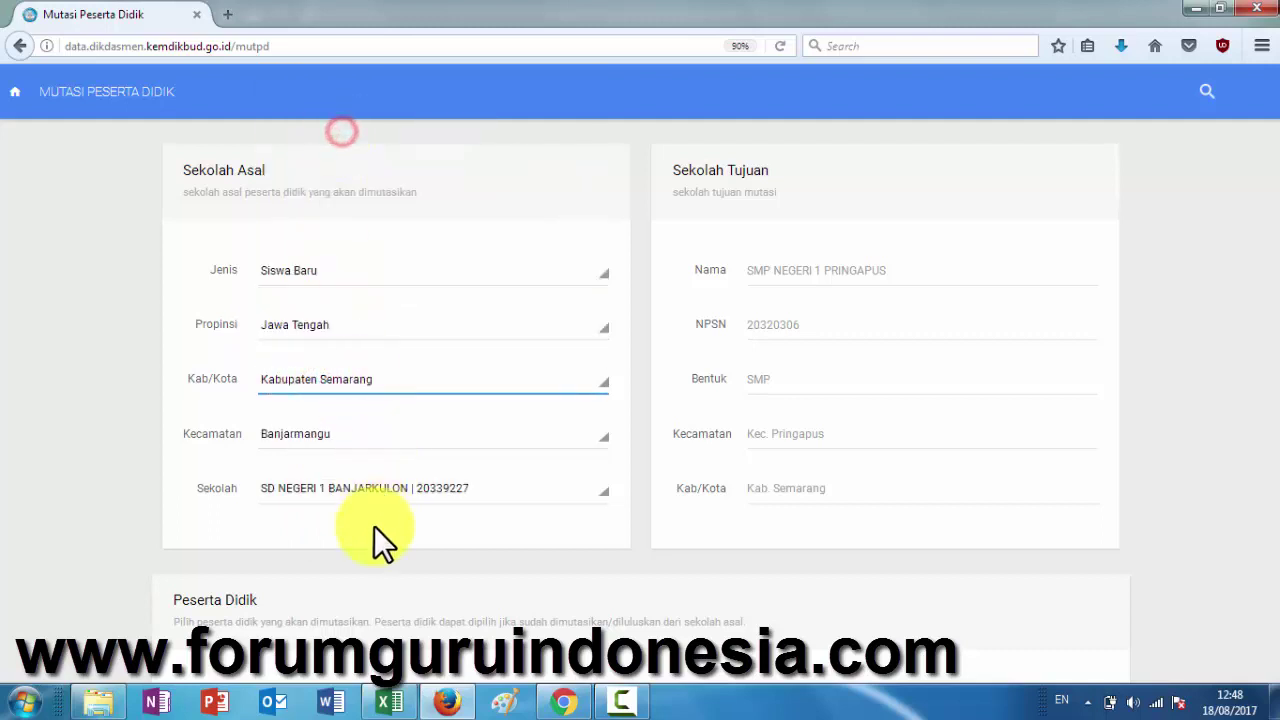
left_click(336, 484)
left_click(307, 531)
left_click(333, 445)
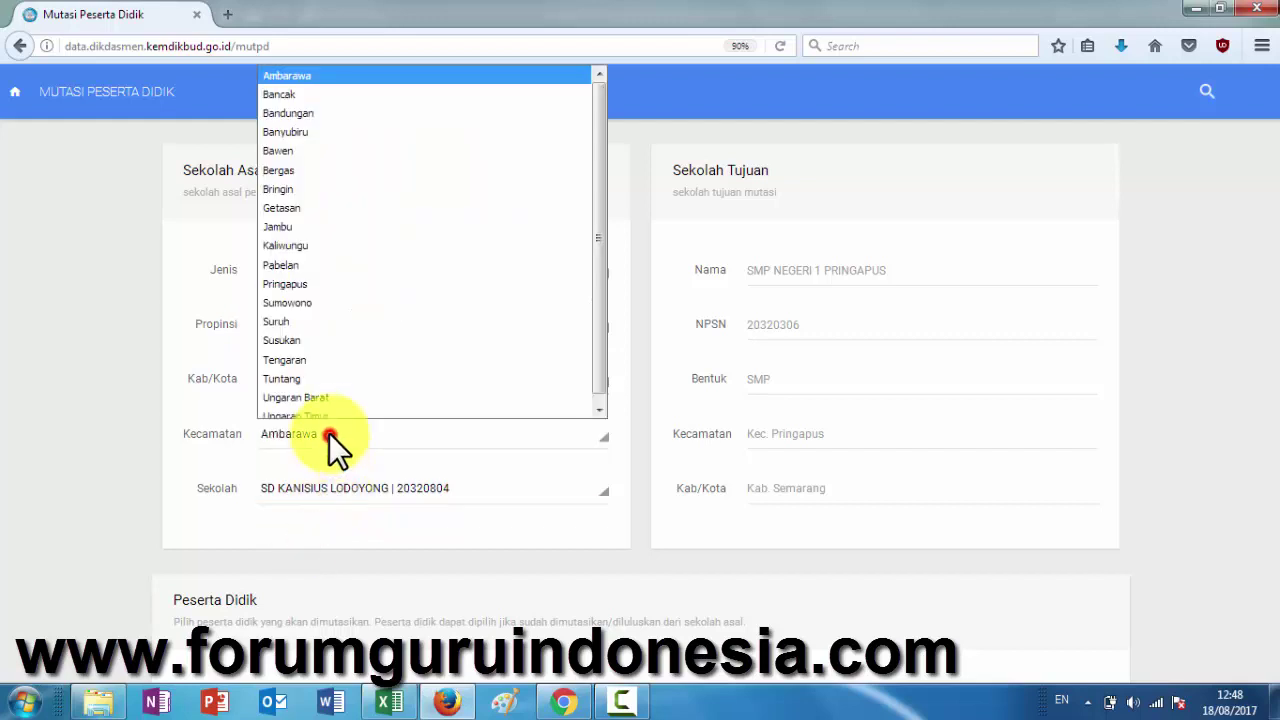
left_click(300, 272)
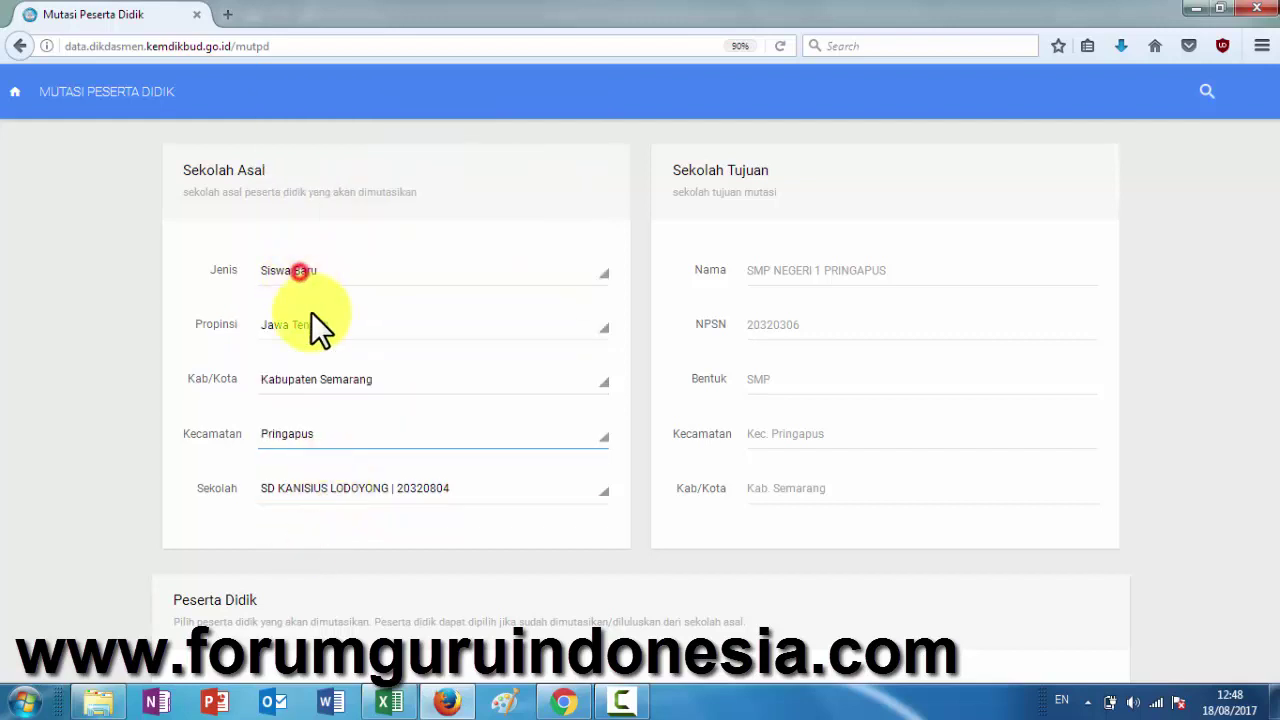
left_click(361, 486)
scroll(377, 407, "down", 2)
scroll(377, 407, "down", 1)
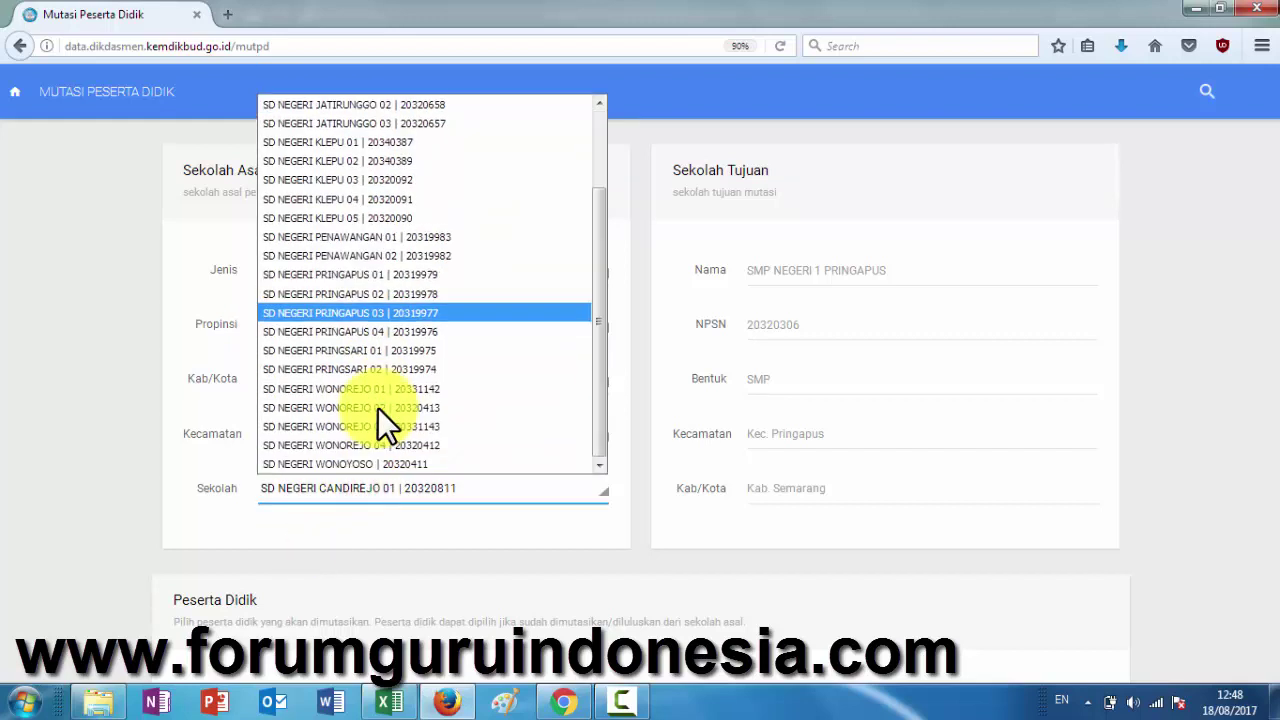
left_click(381, 390)
- Search Nama Siswa for the pasted student name and pick the Kelas VI result for transfer
scroll(604, 536, "down", 3)
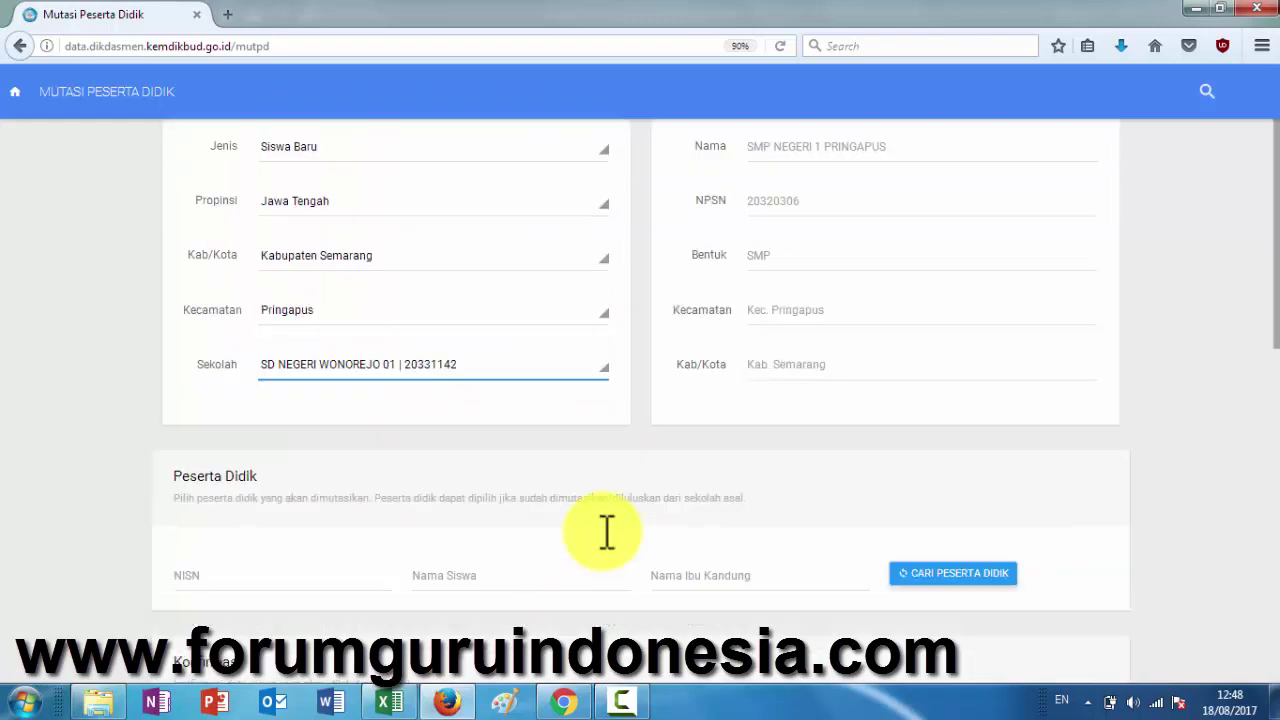
left_click(527, 446)
key("ctrl+v")
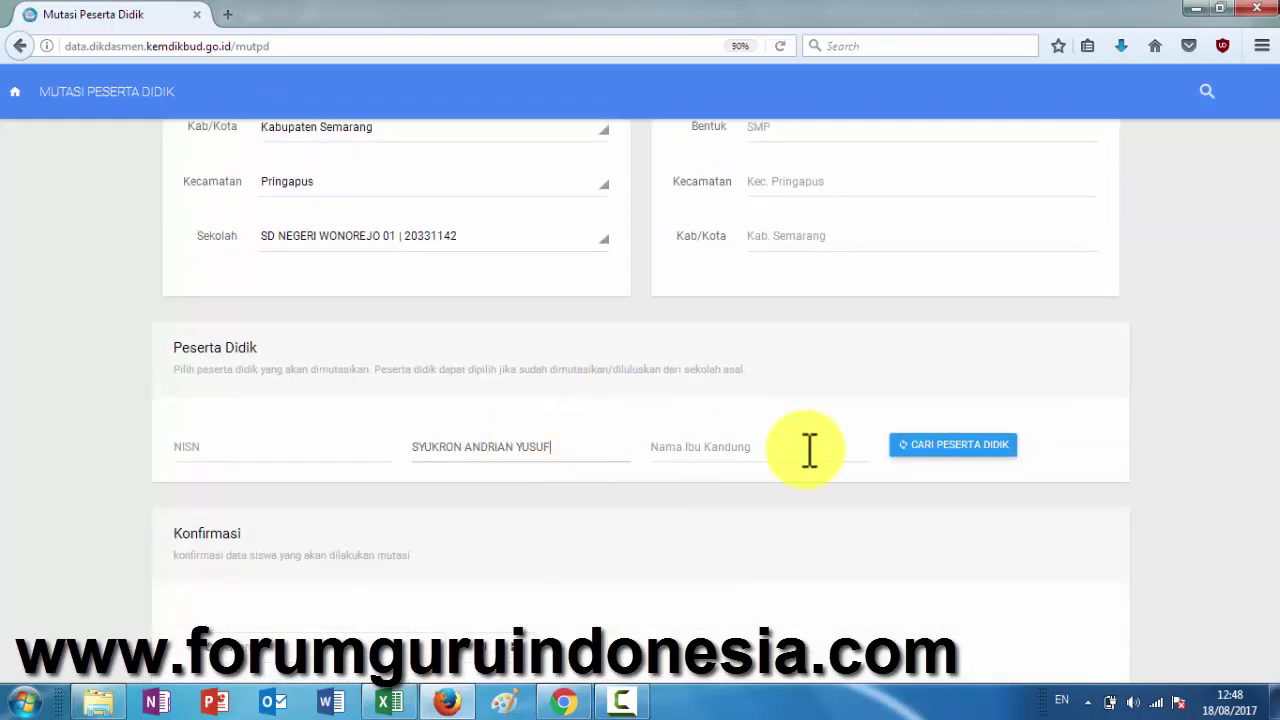
left_click(915, 463)
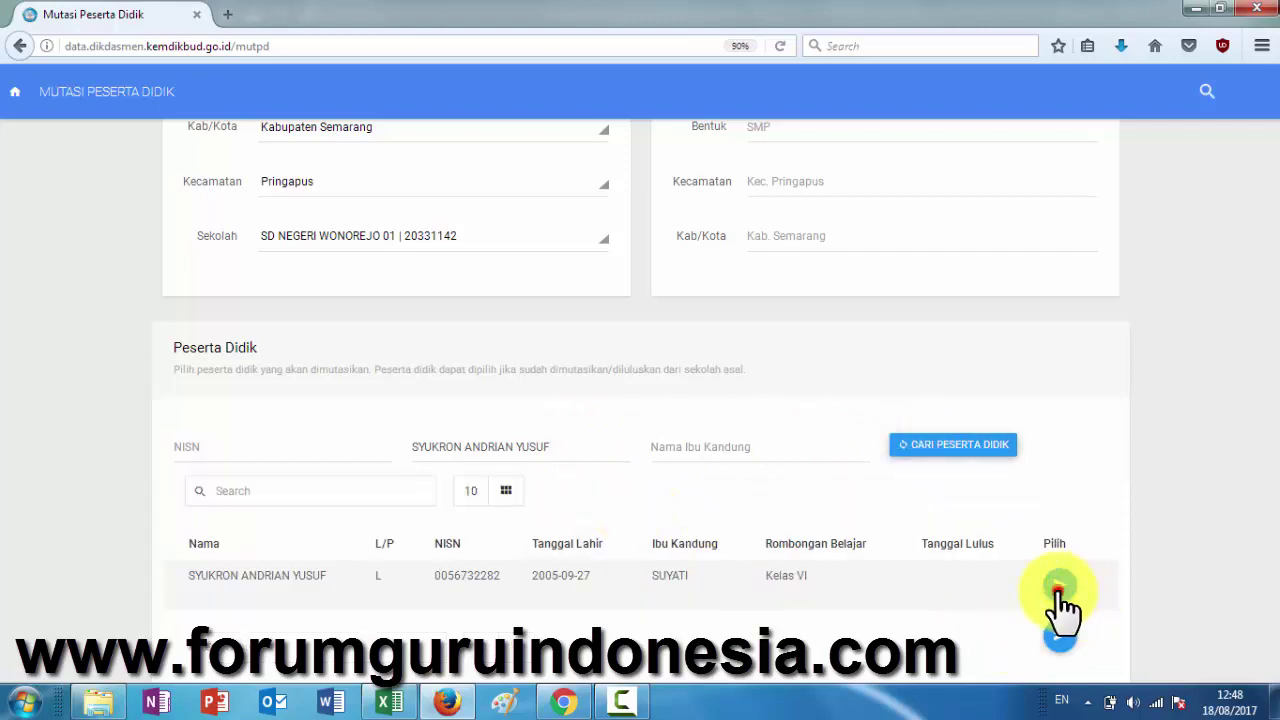
left_click(1060, 590)
left_click(389, 703)
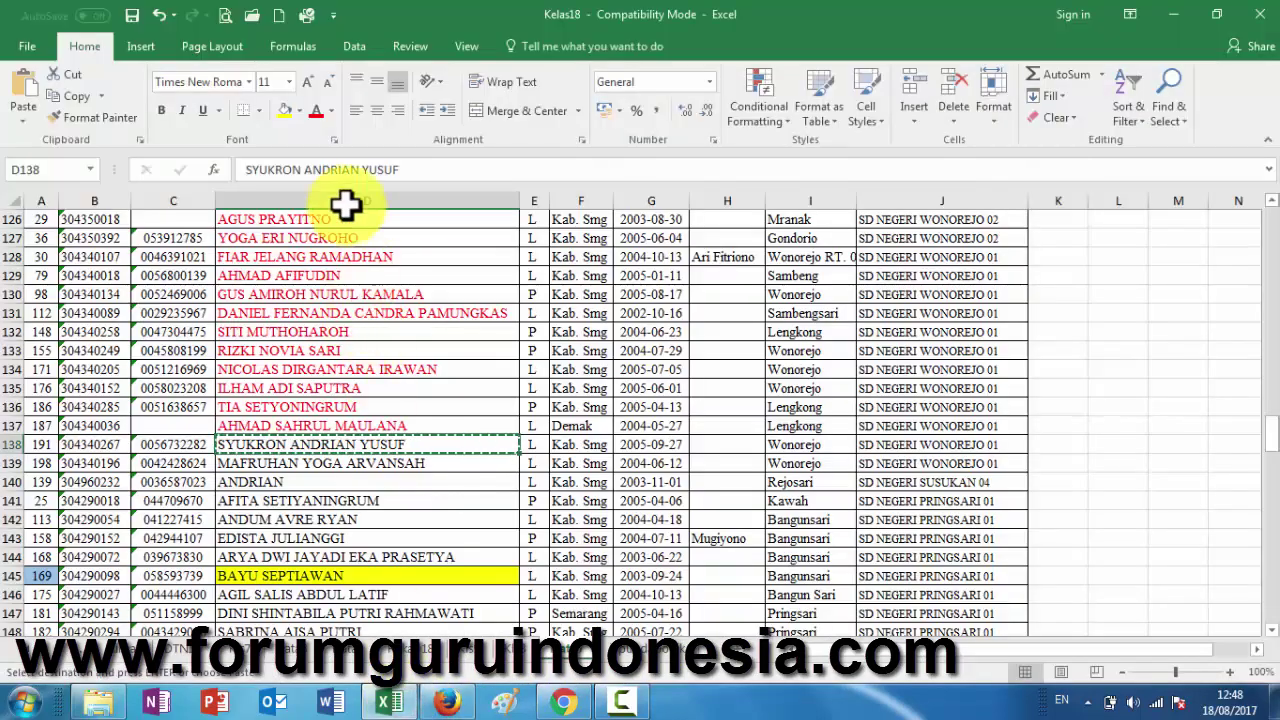
left_click(315, 112)
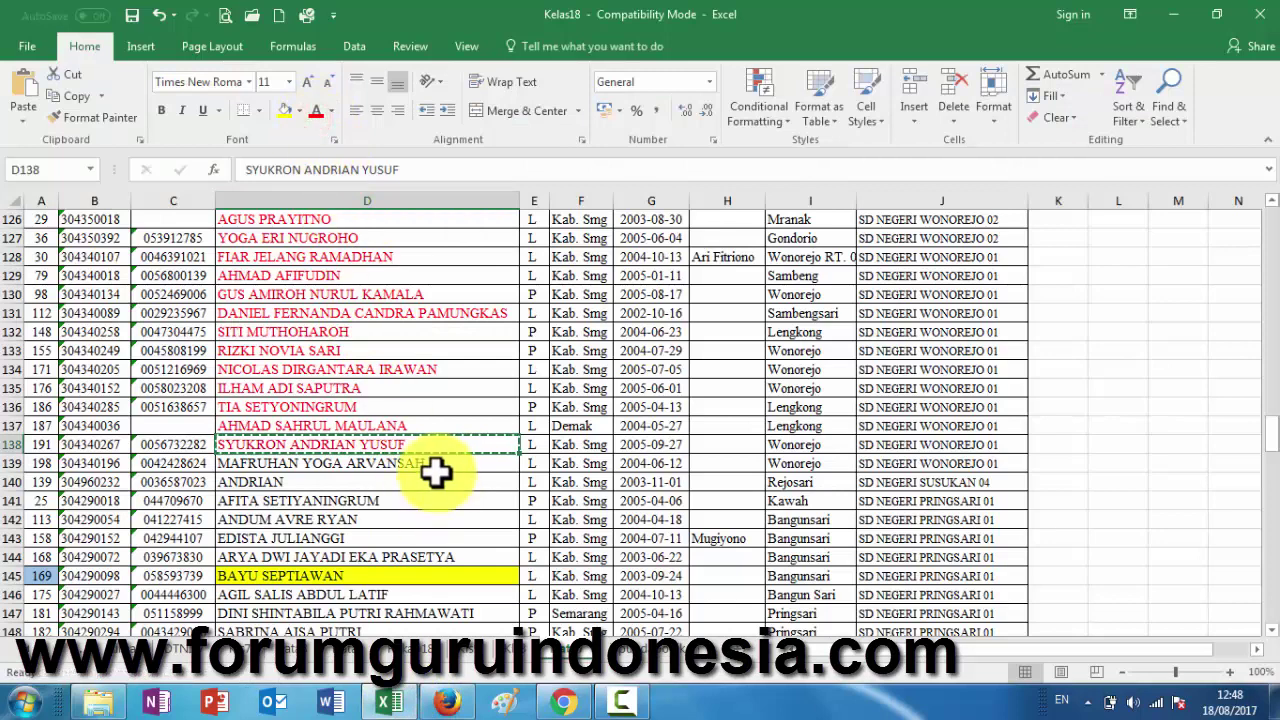
left_click(436, 466)
key("ctrl+c")
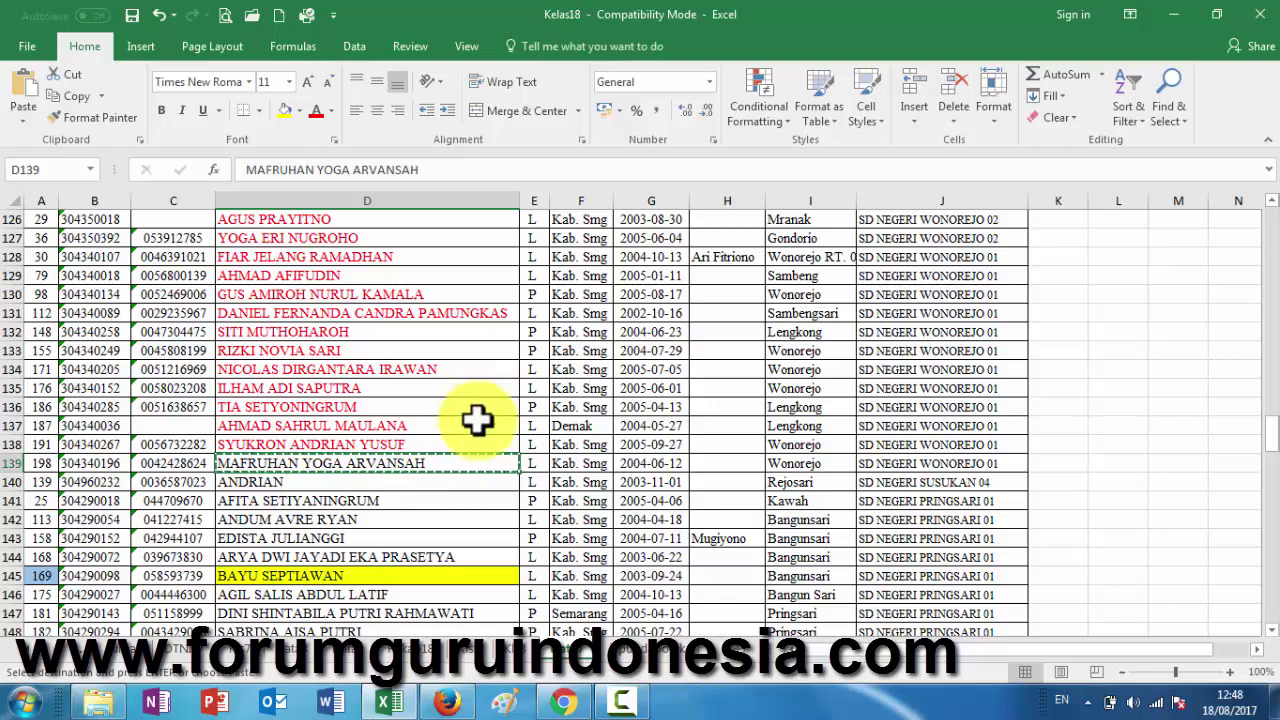
- Set the origin school to Jawa Tengah, Kabupaten Semarang, Pringapus, SD NEGERI WONOREJO 01
left_click(452, 704)
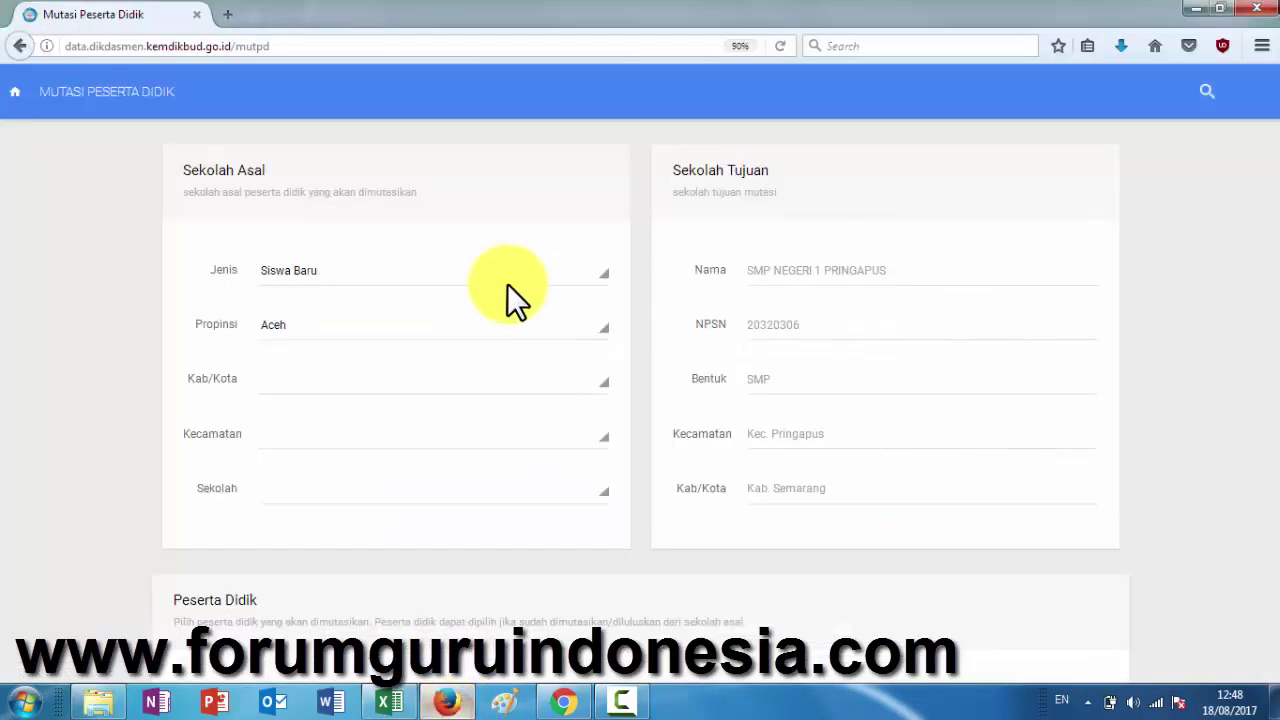
left_click(407, 325)
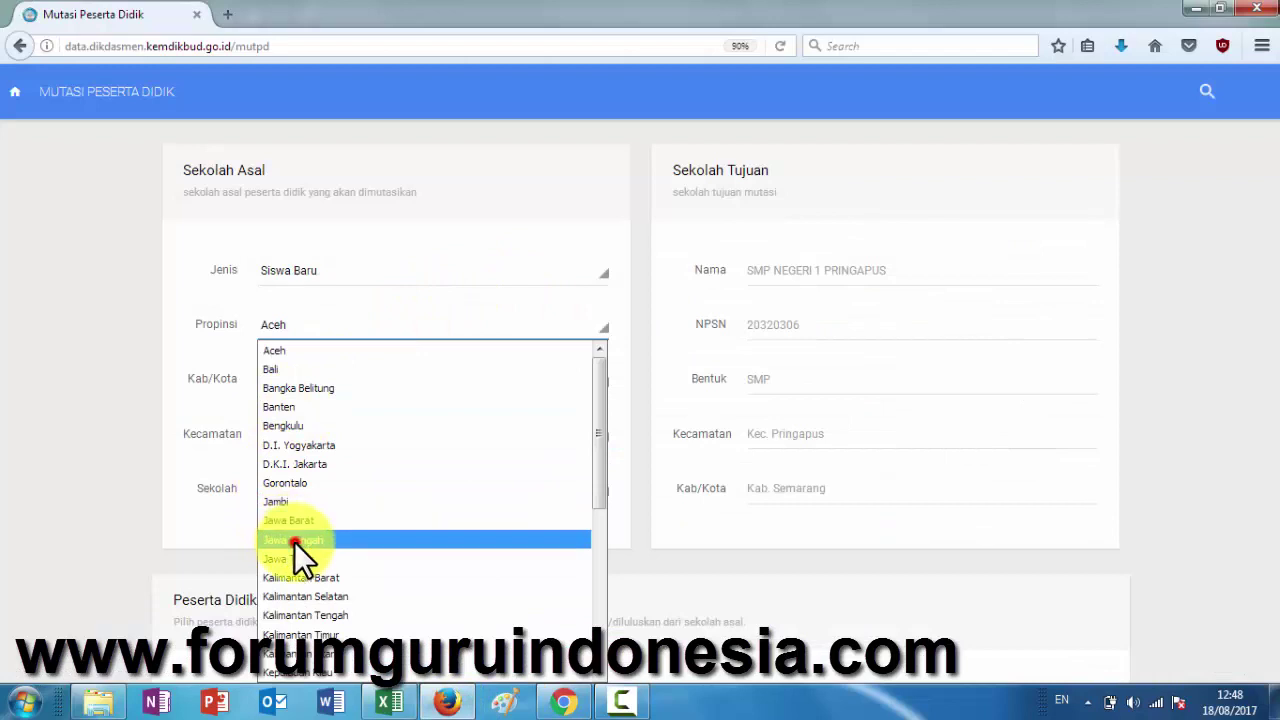
left_click(295, 542)
left_click(365, 380)
scroll(412, 293, "down", 5)
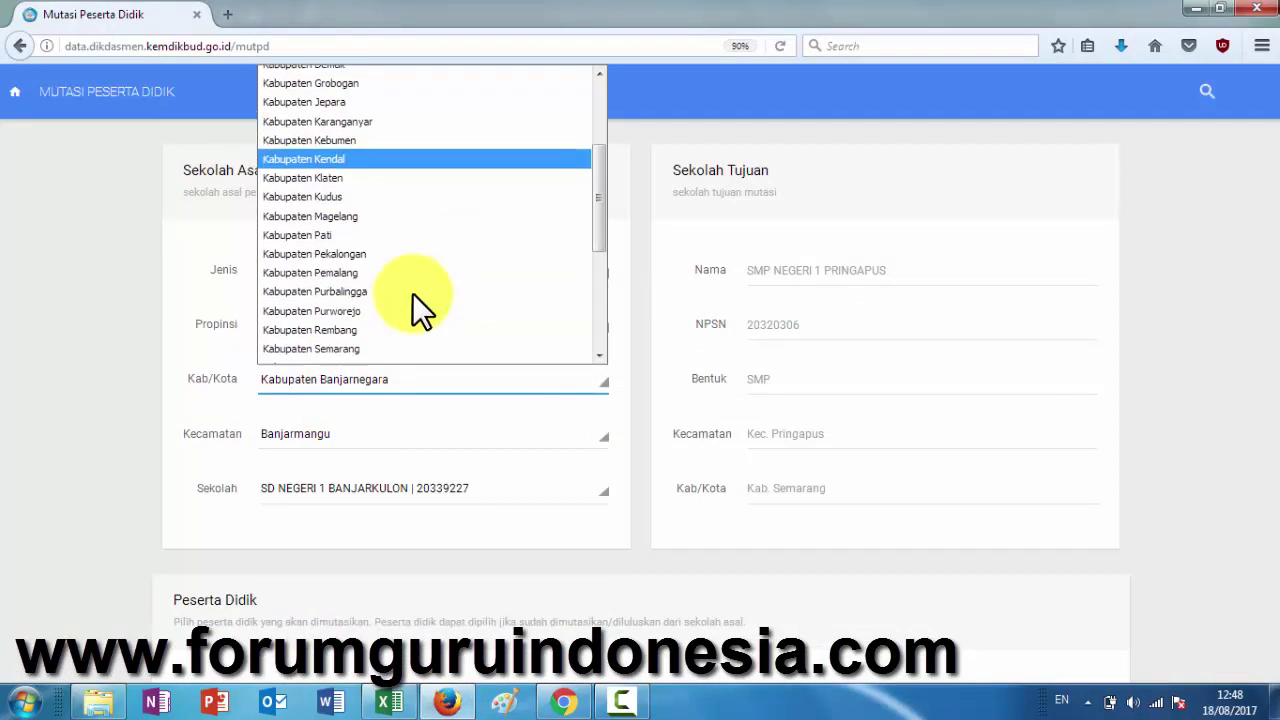
left_click(349, 153)
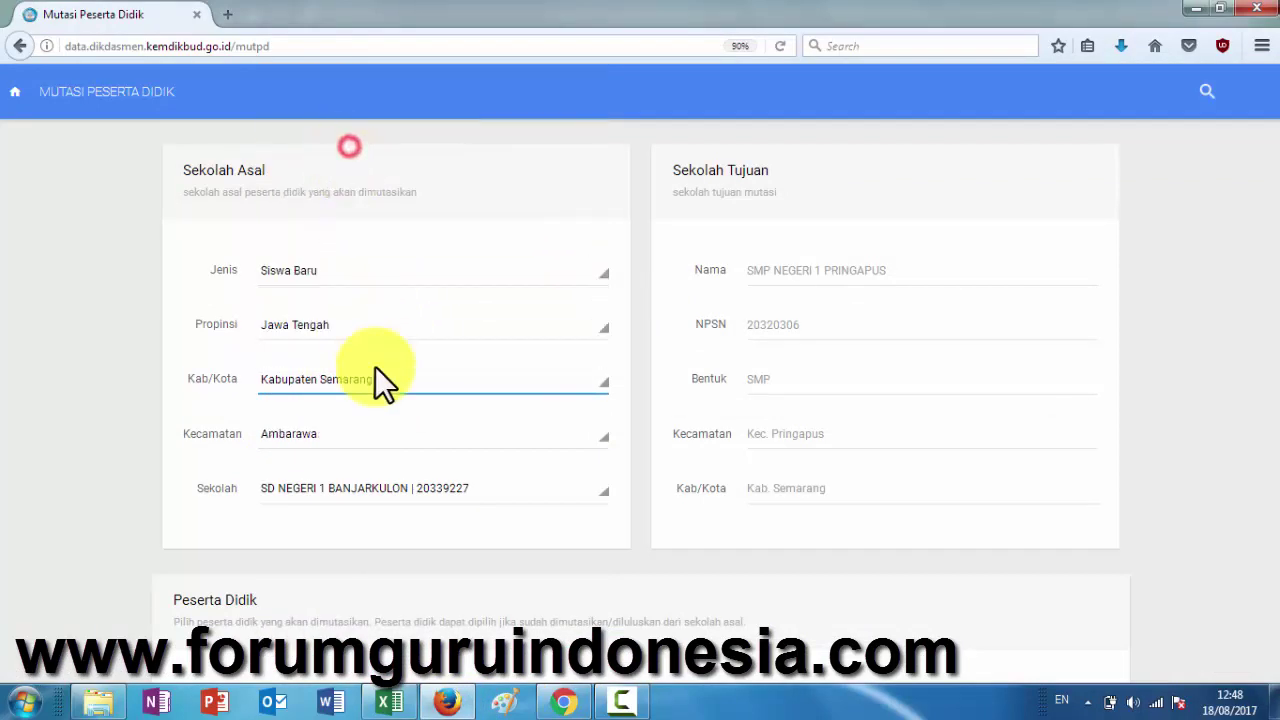
left_click(366, 435)
left_click(366, 276)
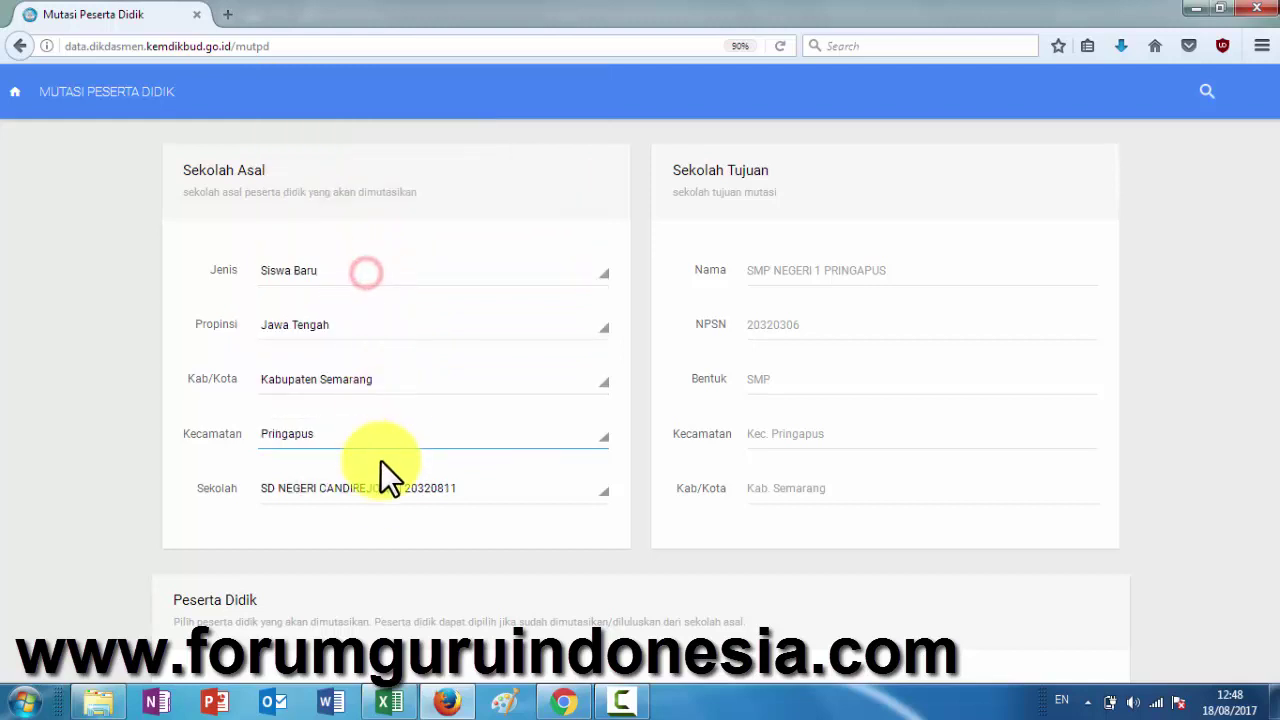
left_click(381, 488)
scroll(407, 424, "down", 2)
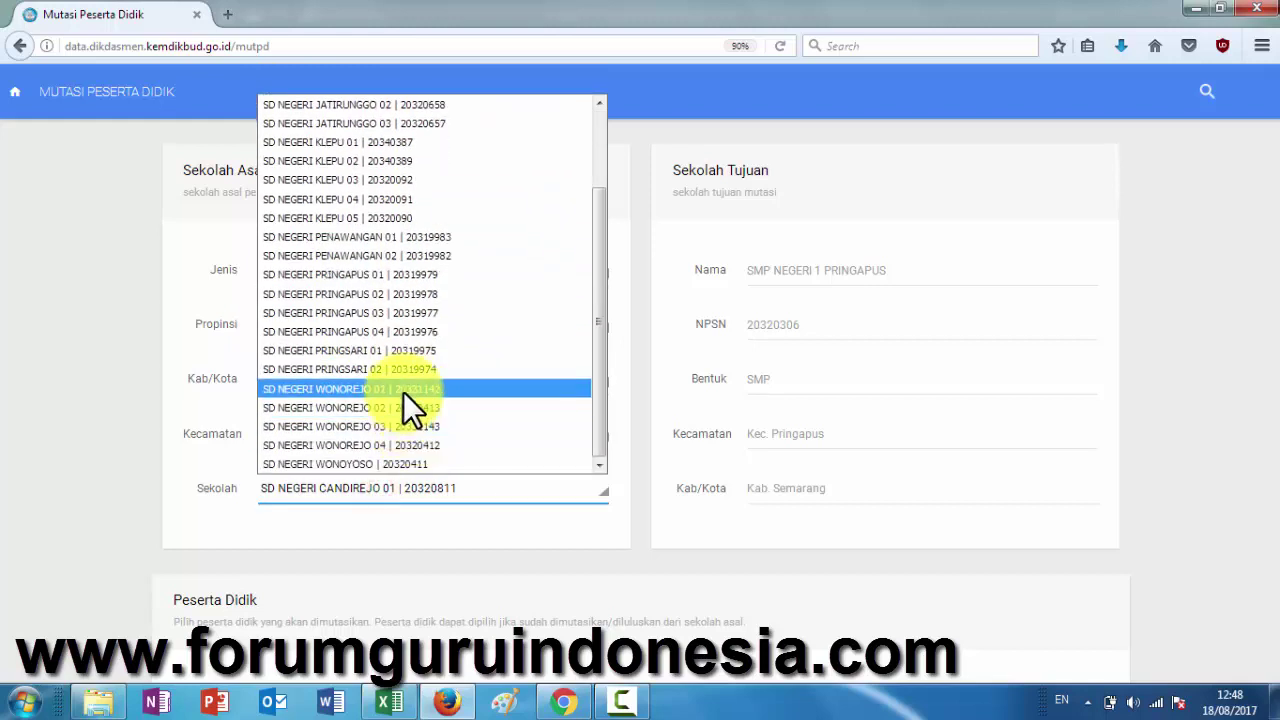
left_click(403, 391)
scroll(603, 509, "down", 3)
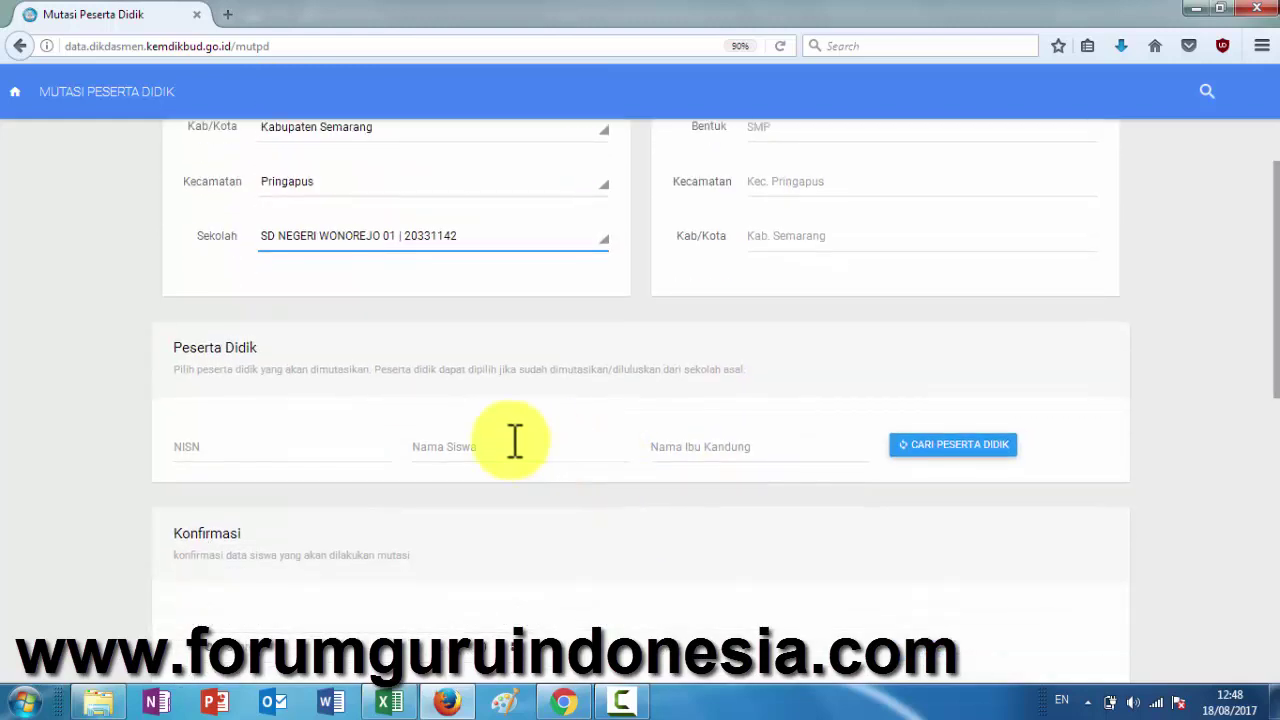
left_click(512, 440)
key("ctrl+v")
left_click(912, 450)
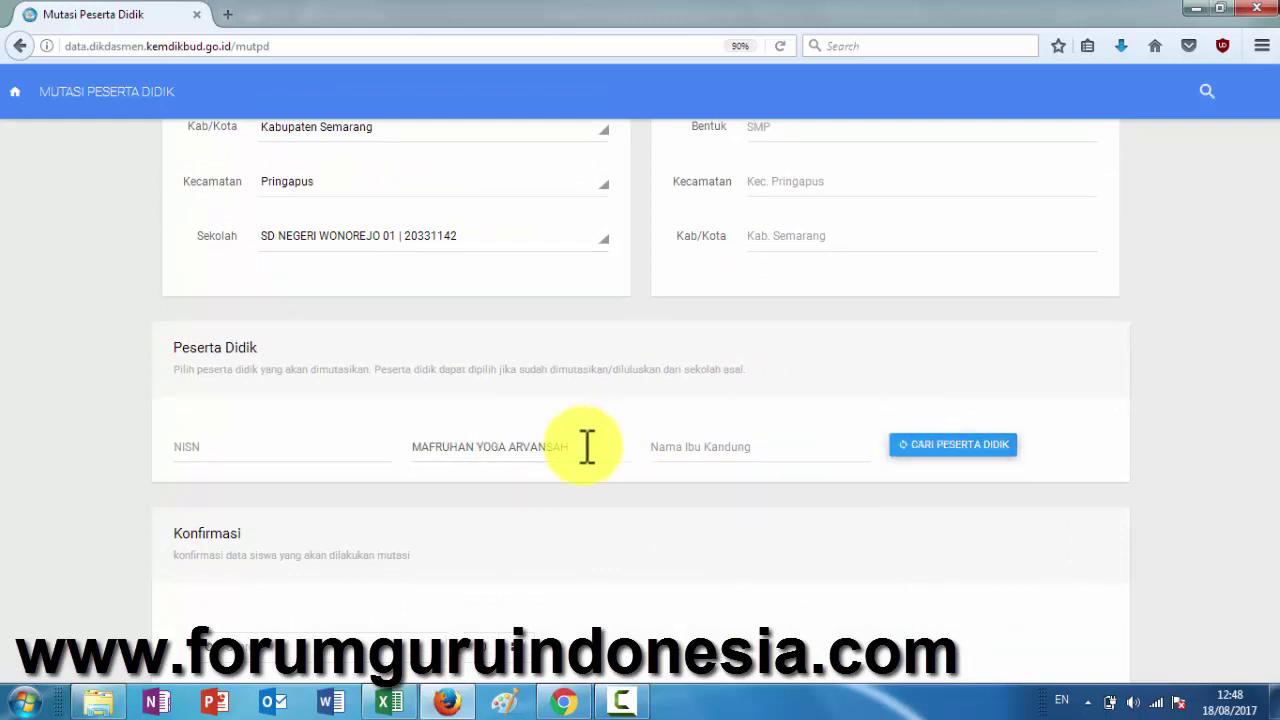
left_click(1061, 585)
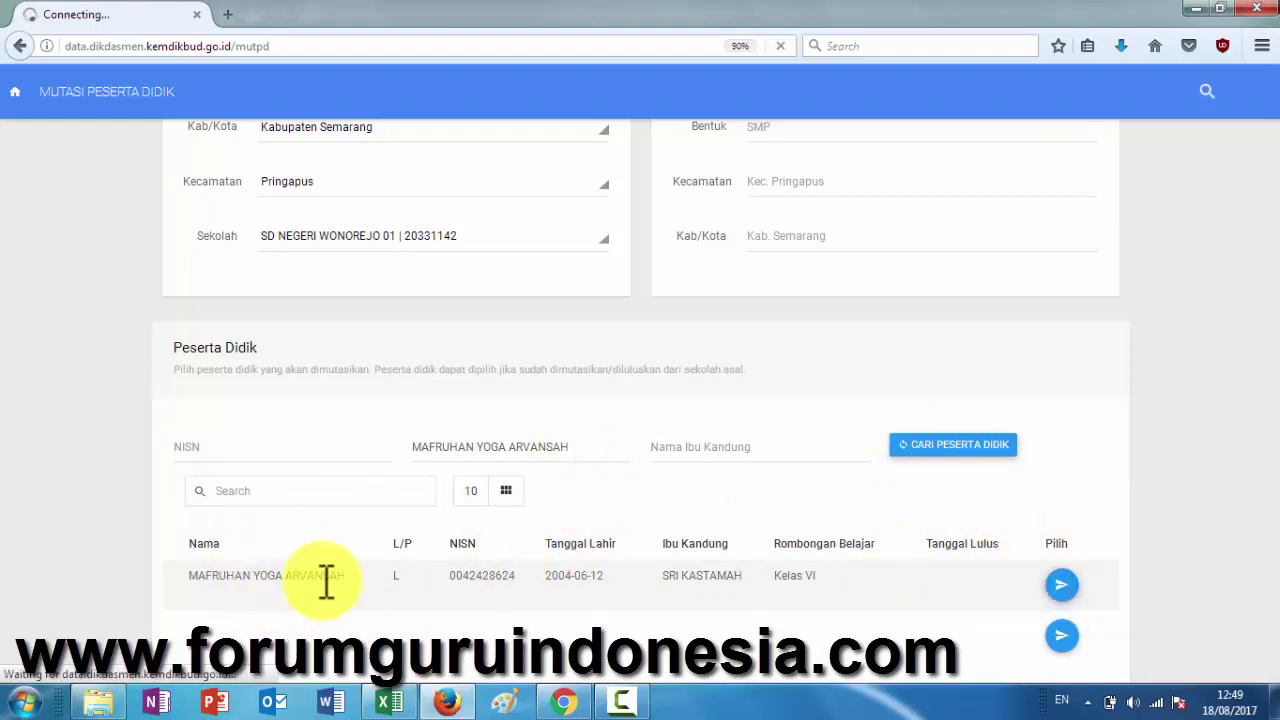
scroll(475, 555, "down", 5)
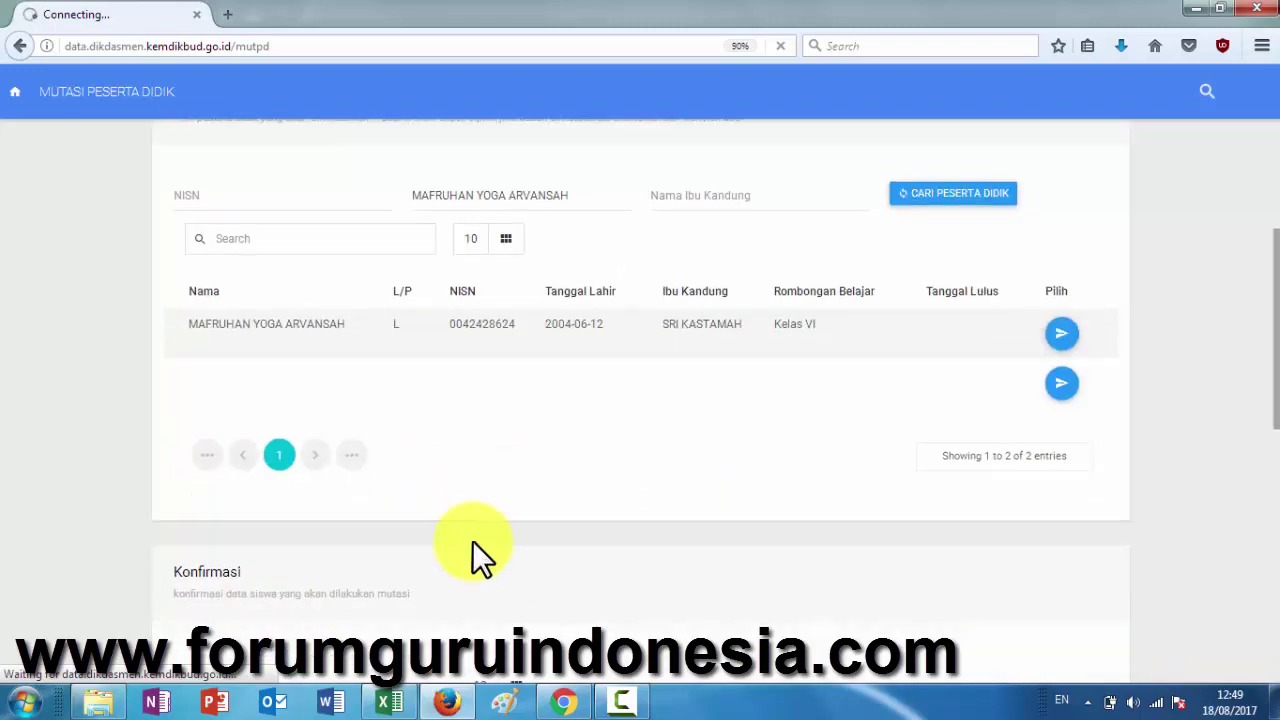
left_click(389, 703)
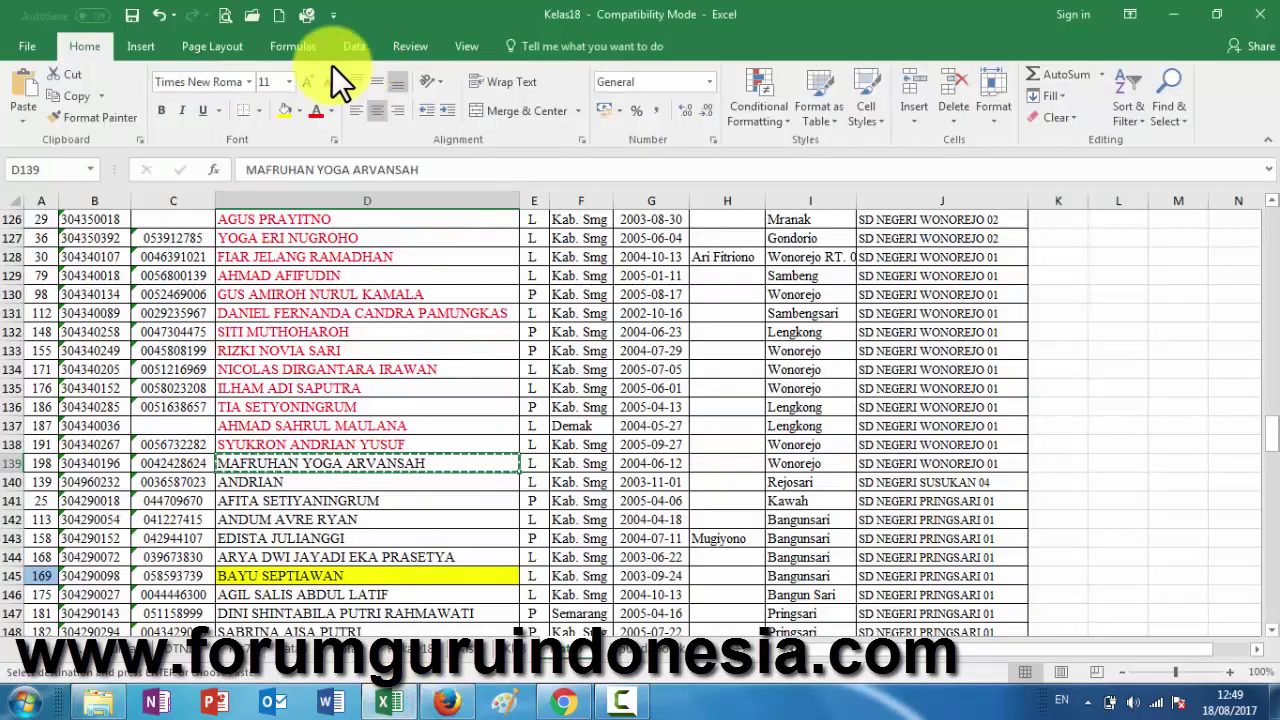
- Copy the next name, ANDRIAN, from D140 and retry picking the found student in Dapodik
left_click(291, 484)
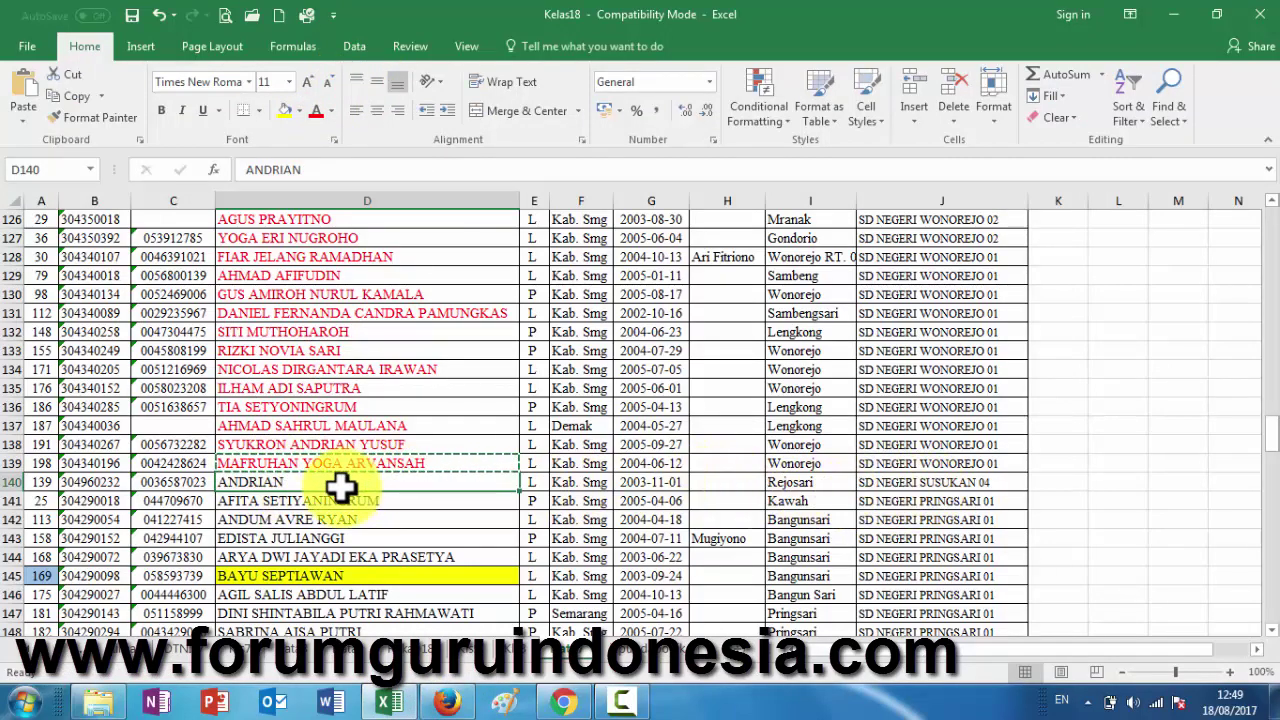
key("ctrl+c")
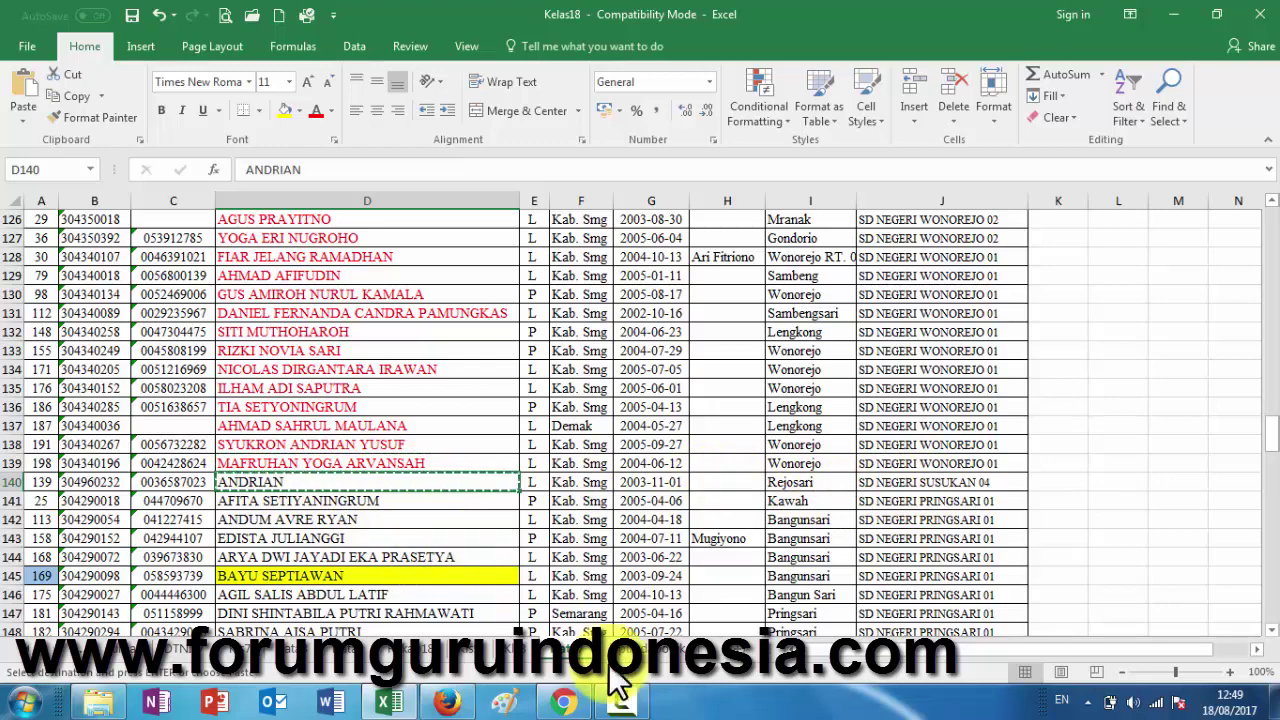
left_click(446, 702)
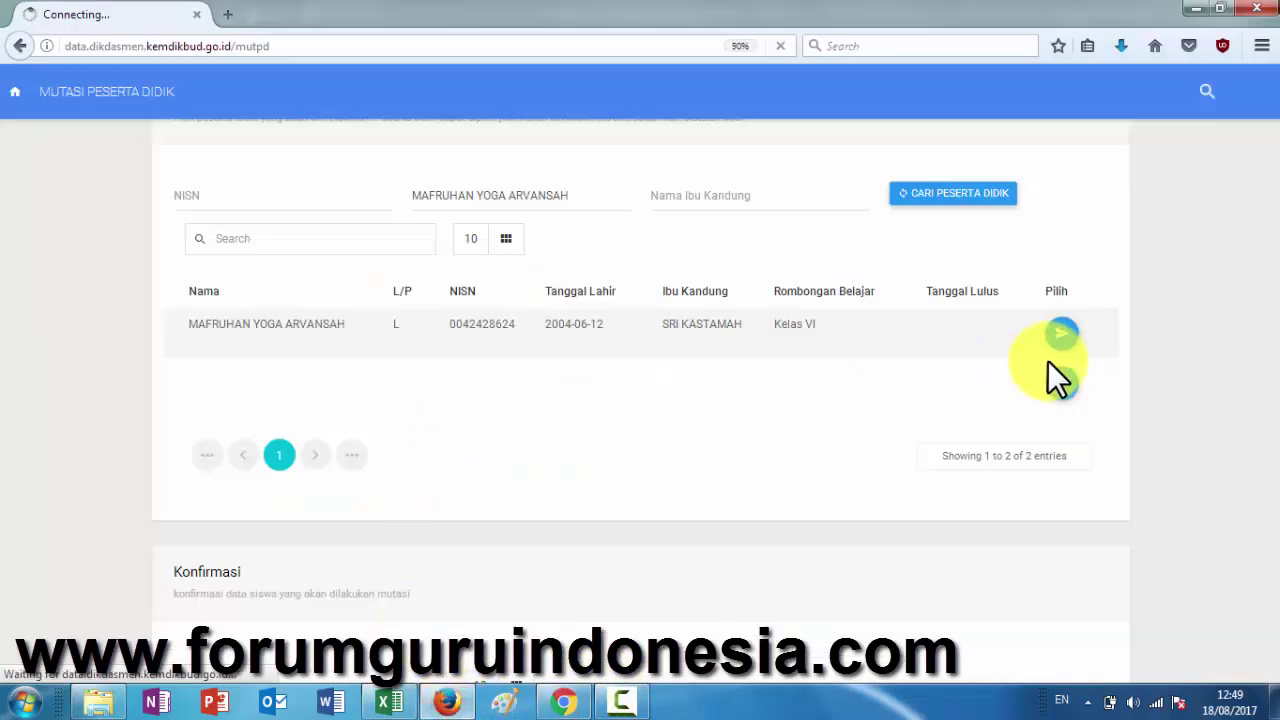
left_click(1059, 336)
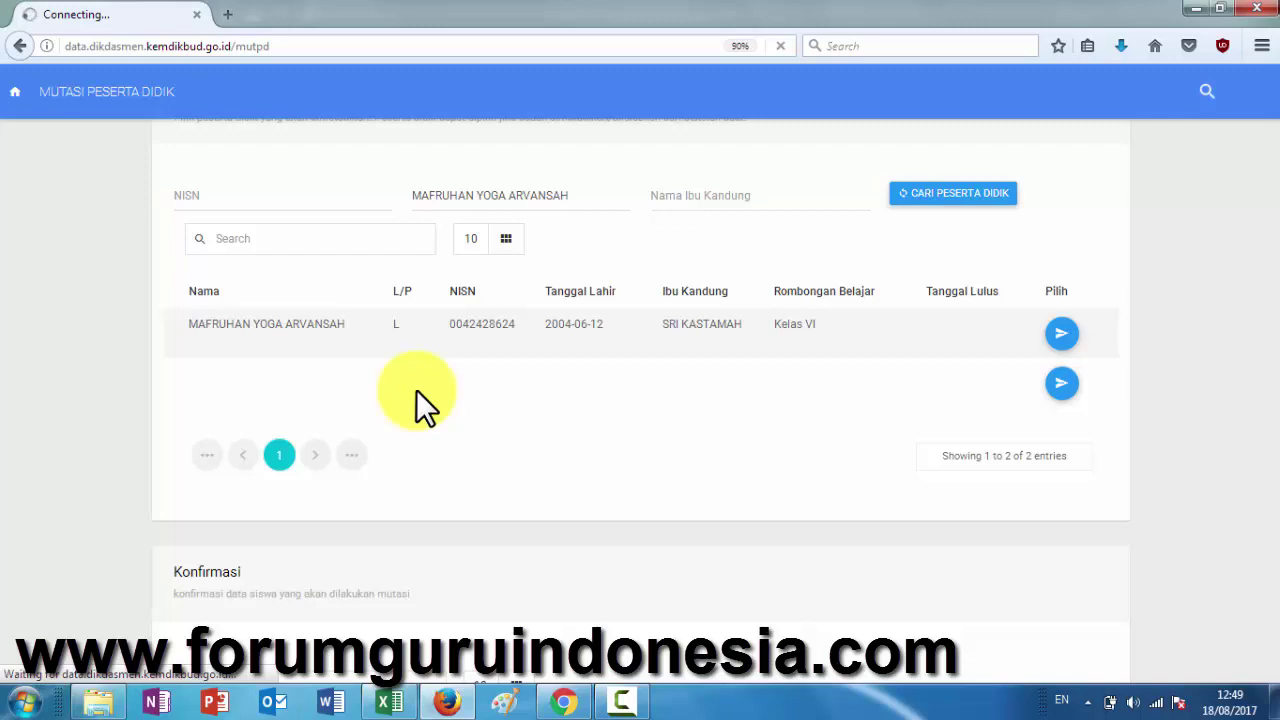
left_click(392, 702)
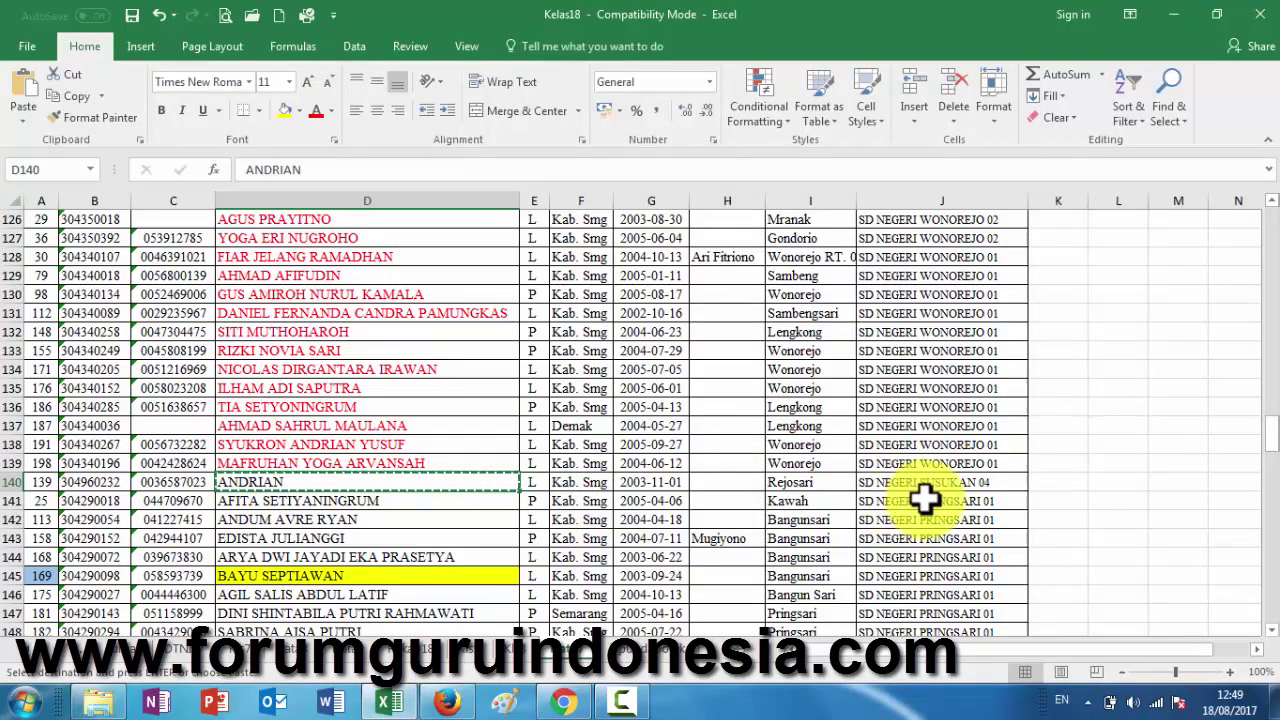
left_click(448, 702)
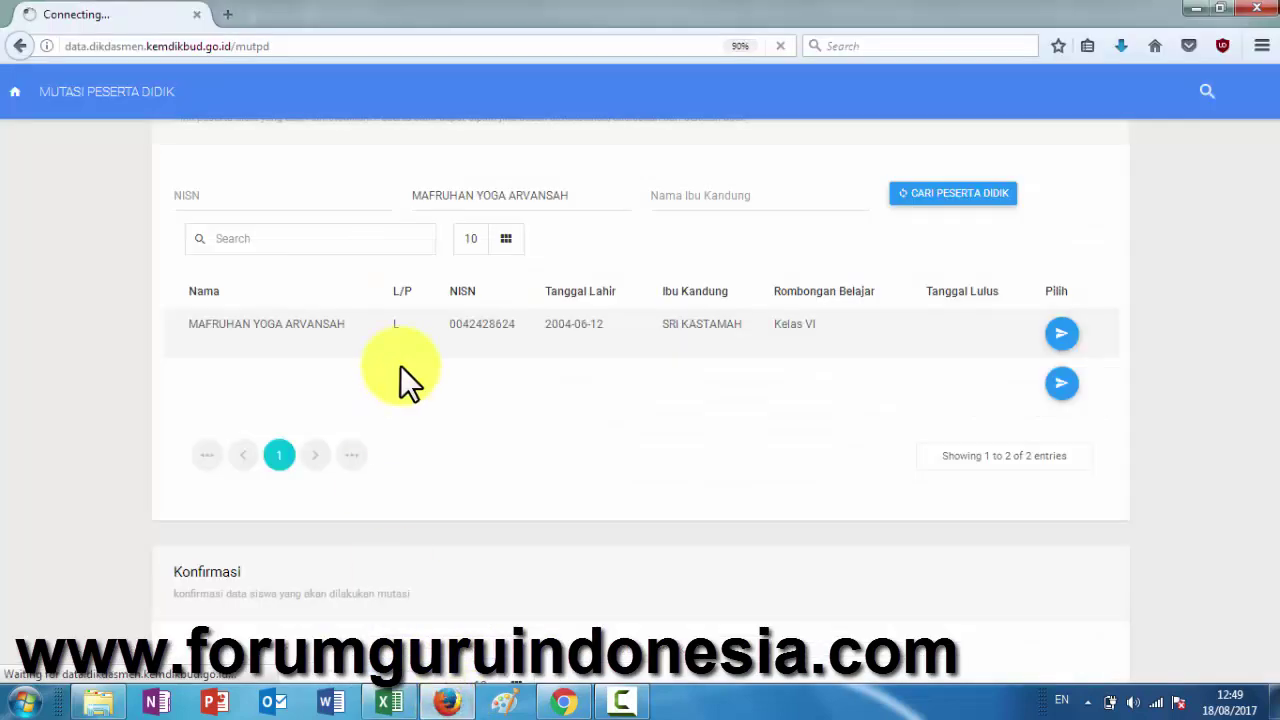
scroll(400, 365, "up", 5)
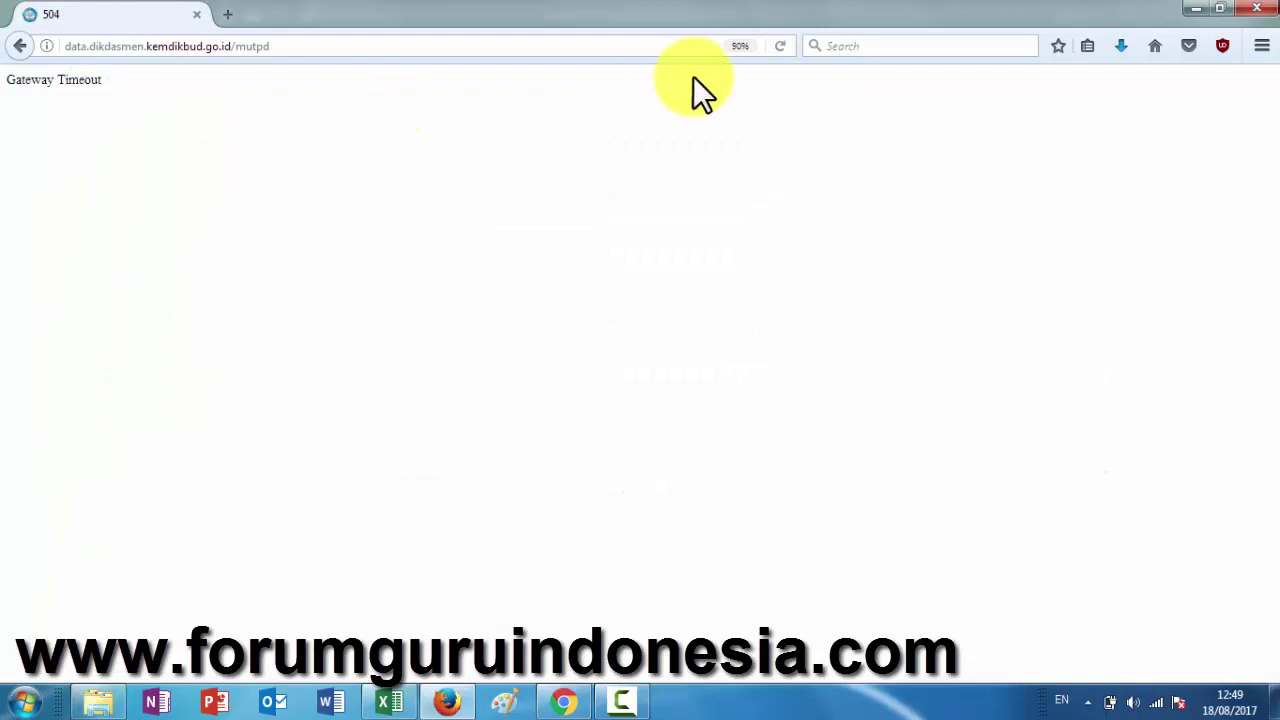
- Resend the timed-out page, then reload /mutpd for a fresh Mutasi Peserta Didik form
left_click(784, 46)
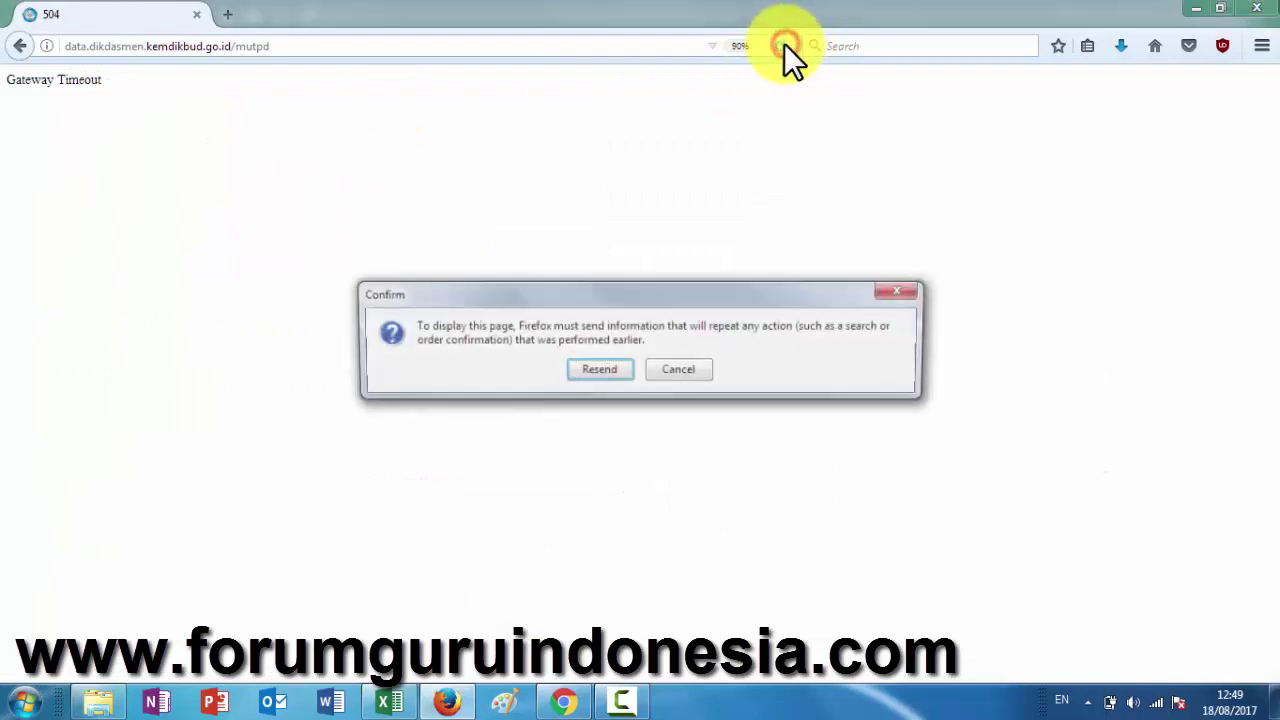
left_click(597, 370)
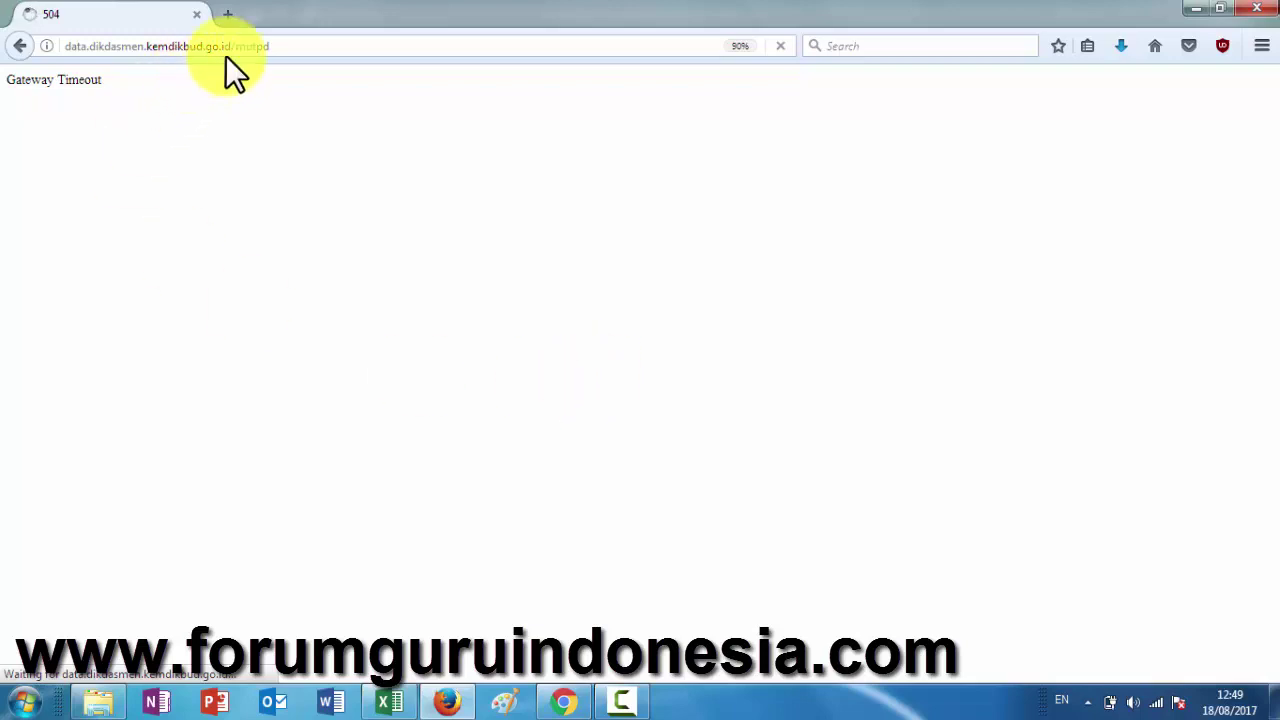
left_click(281, 45)
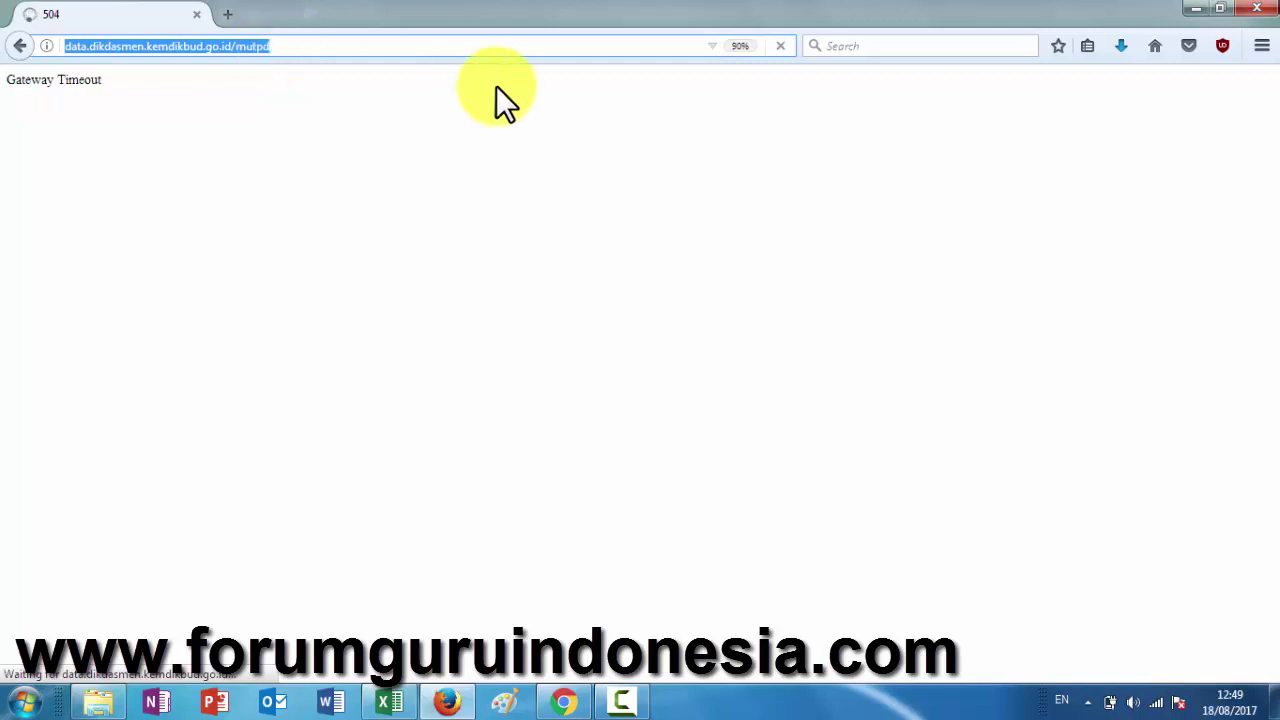
key("Return")
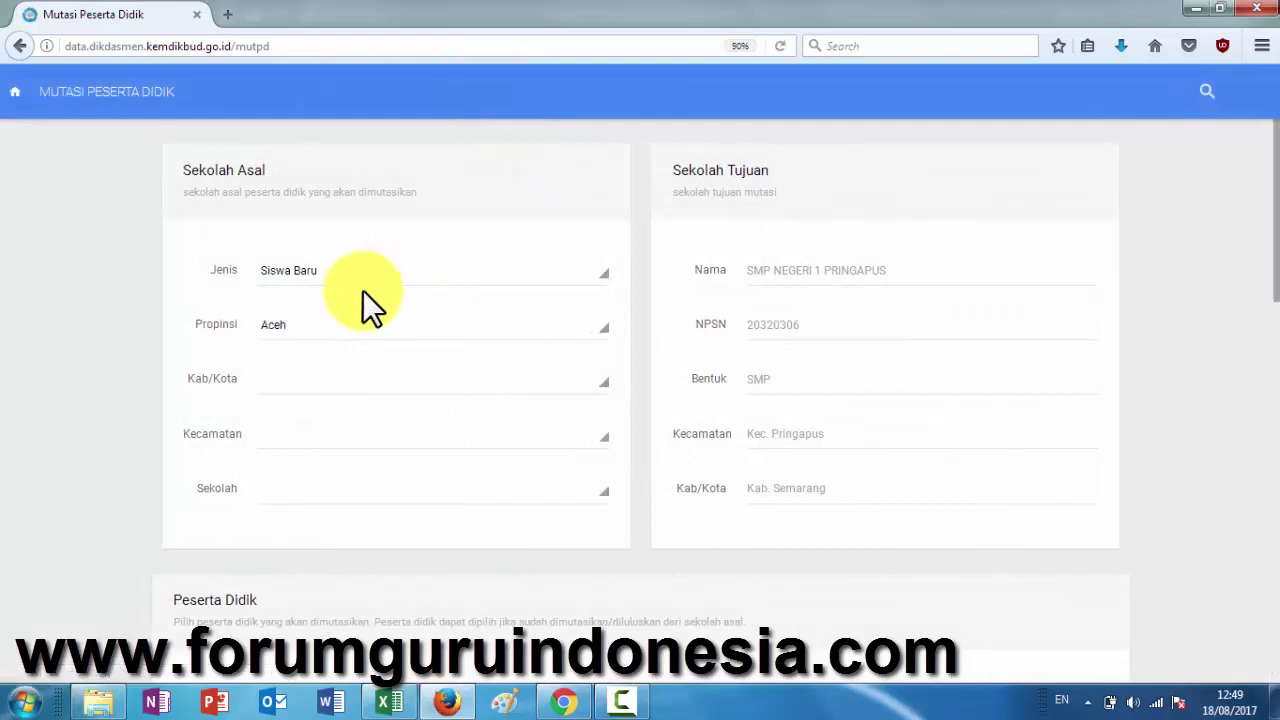
left_click(316, 327)
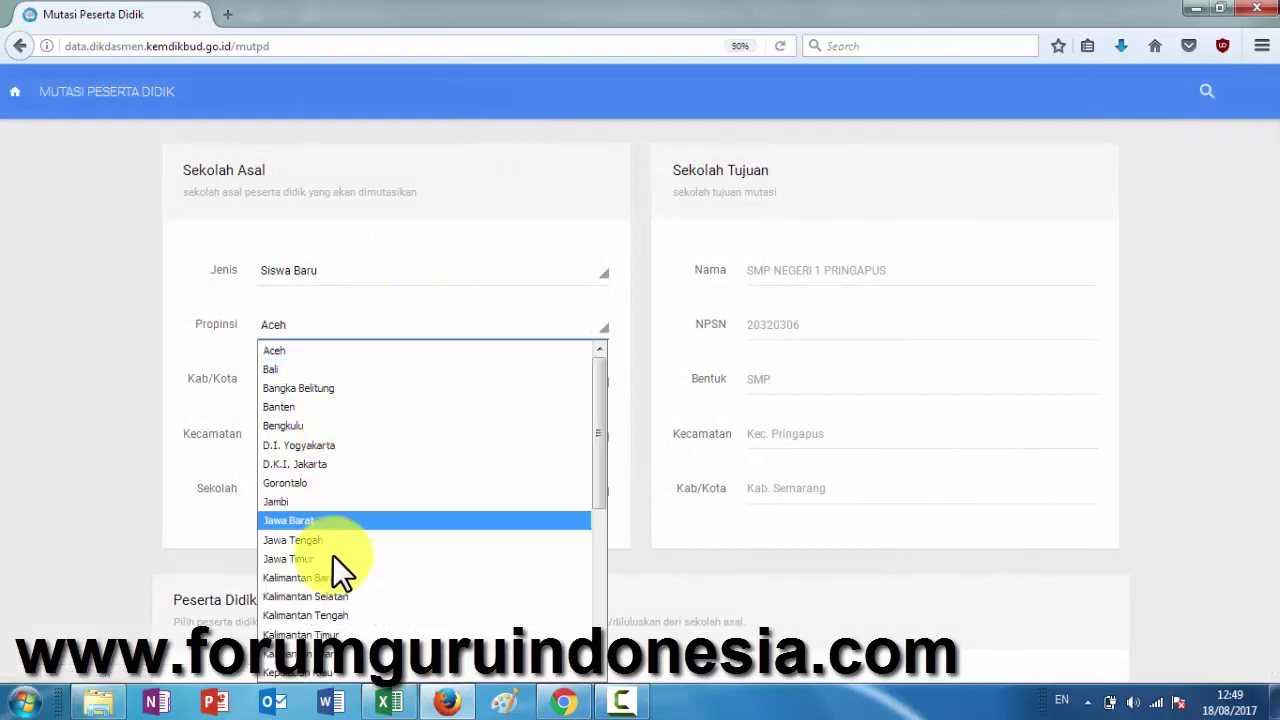
left_click(306, 540)
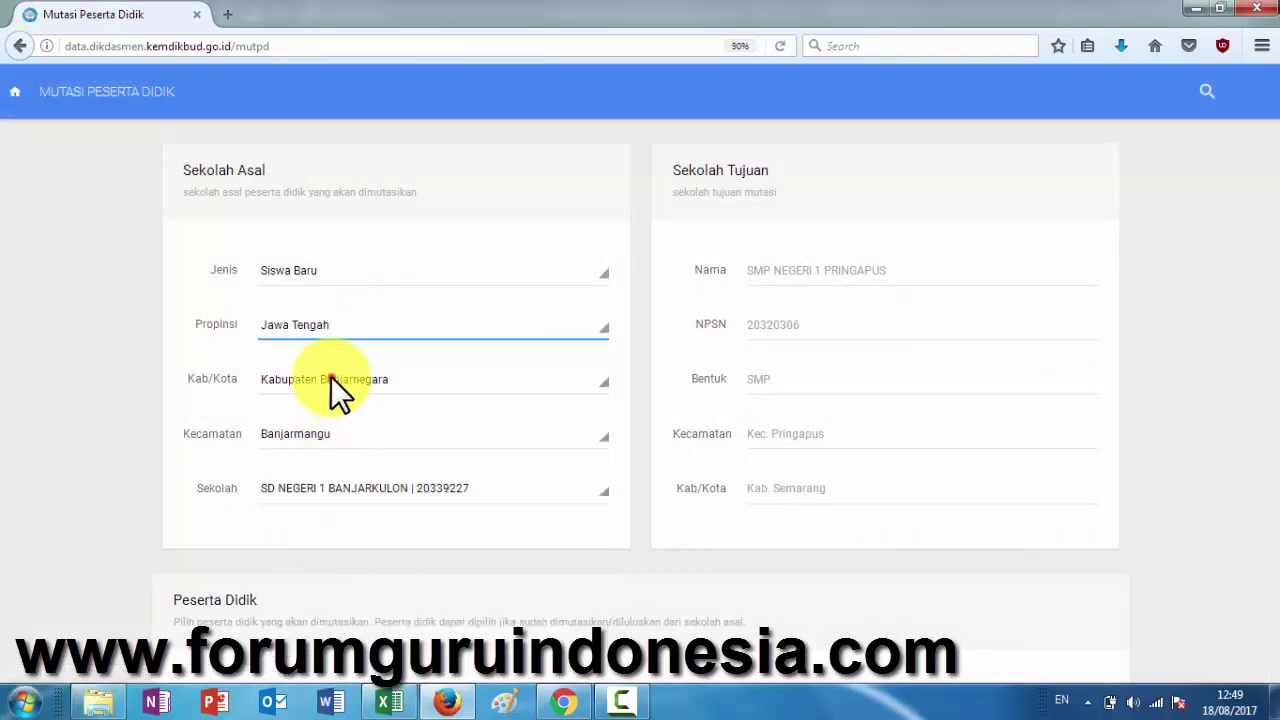
left_click(330, 378)
scroll(331, 304, "down", 4)
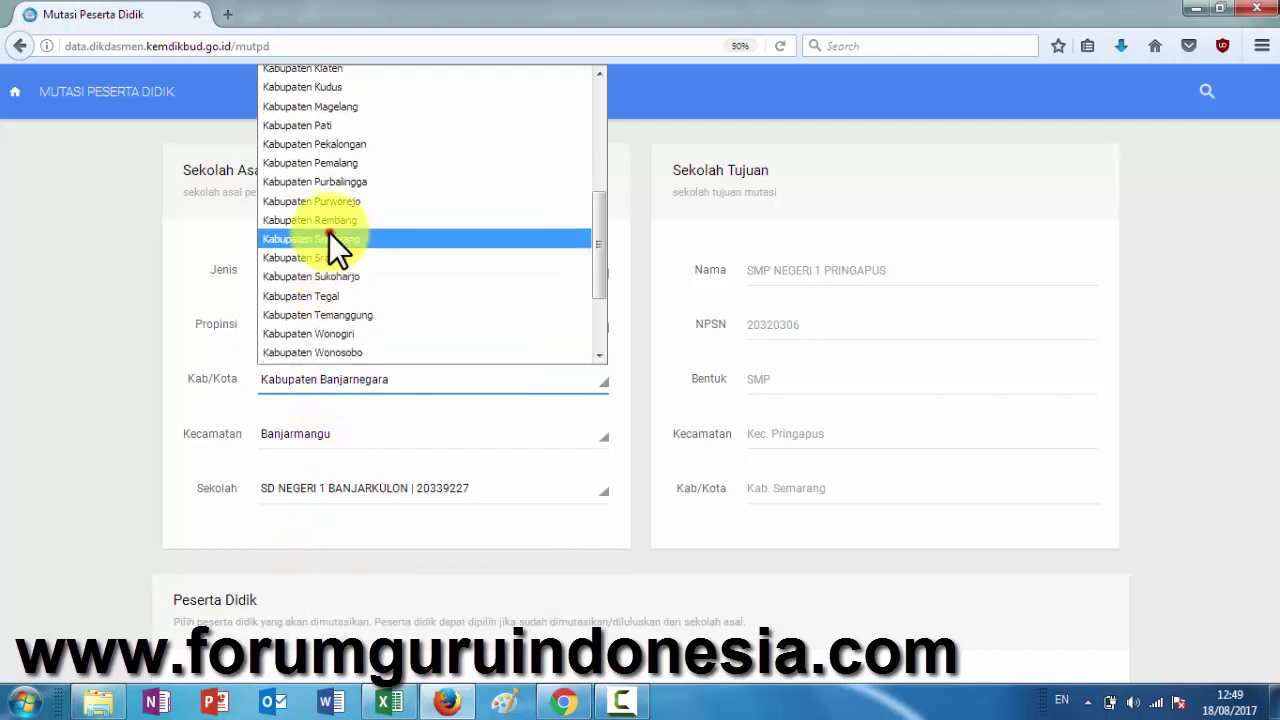
left_click(329, 232)
left_click(349, 431)
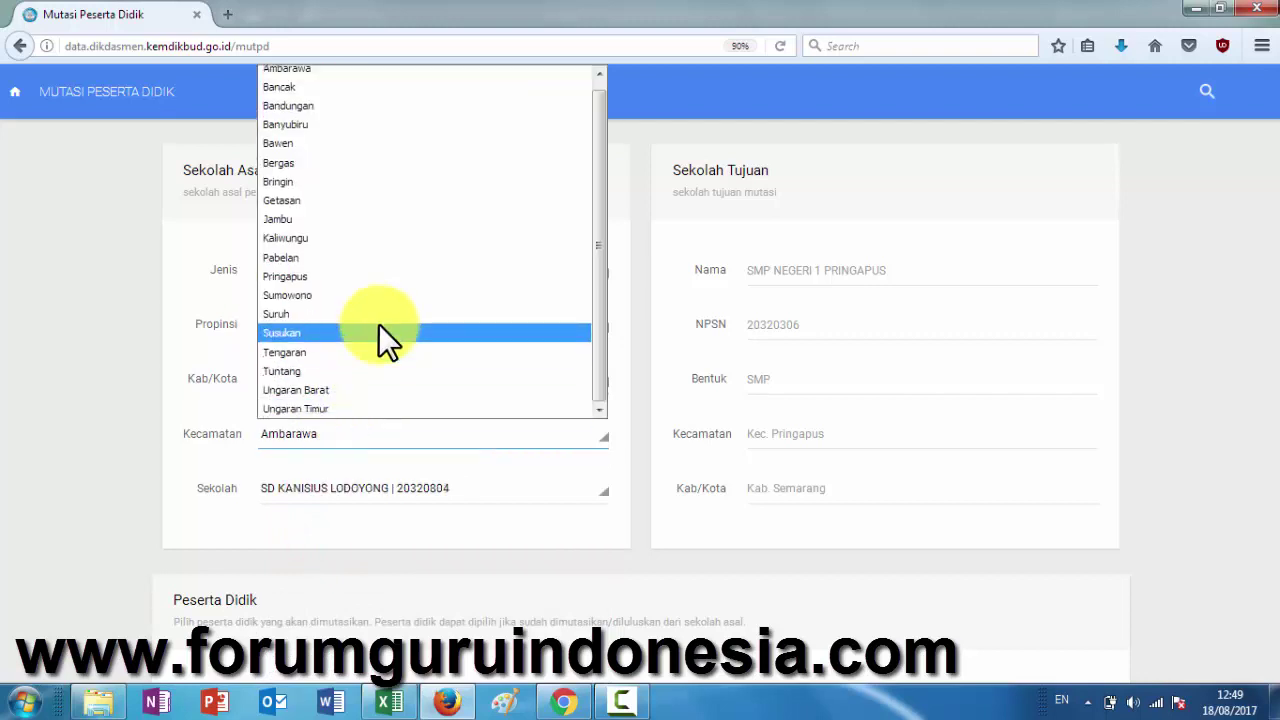
left_click(334, 410)
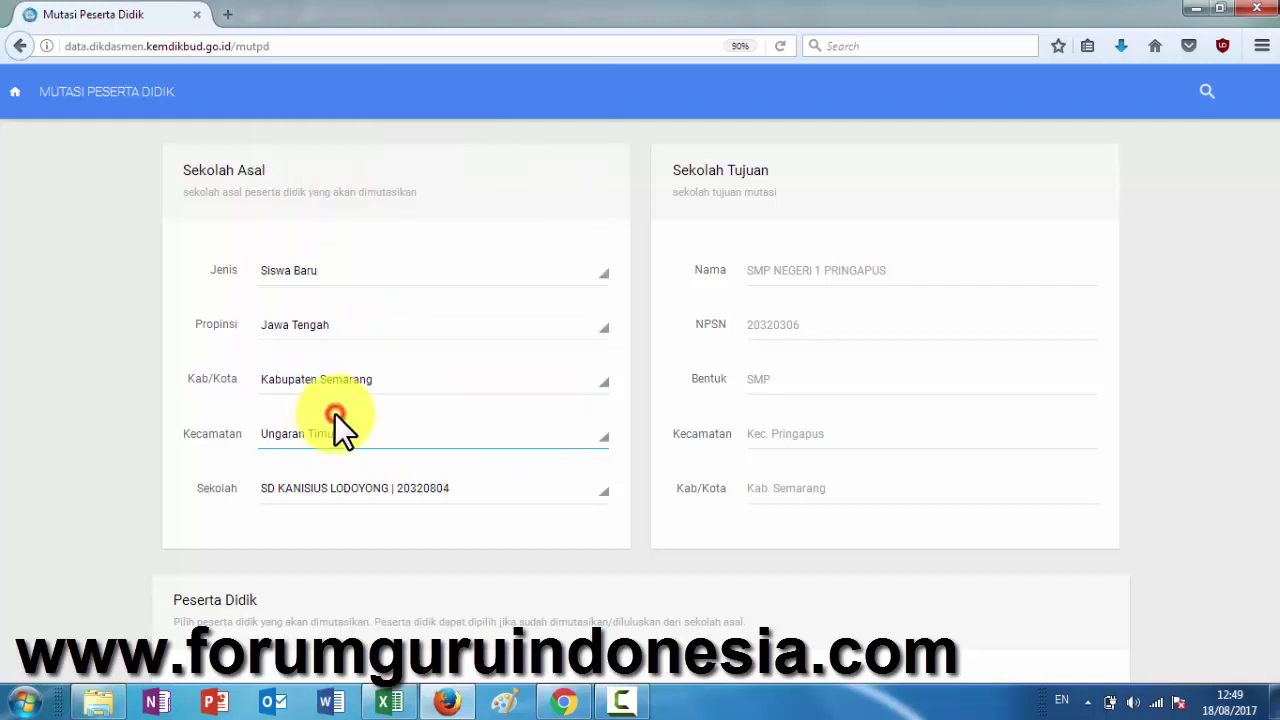
left_click(393, 486)
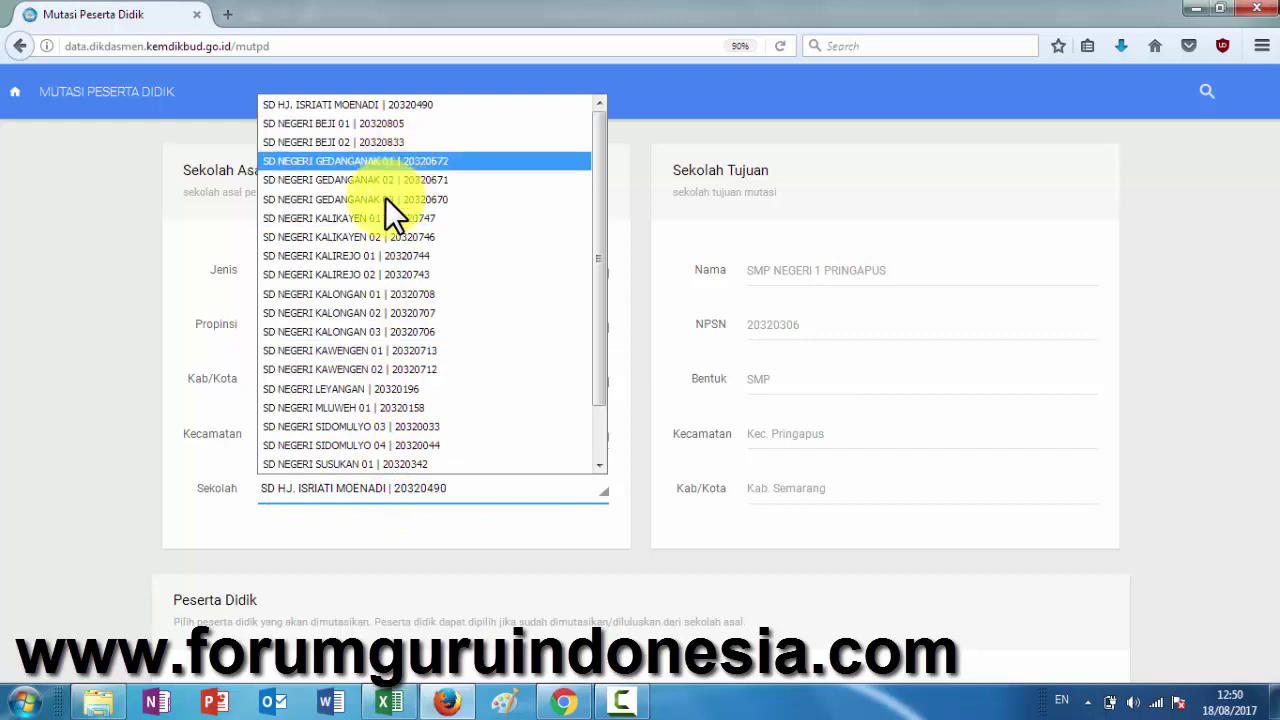
scroll(385, 266, "down", 1)
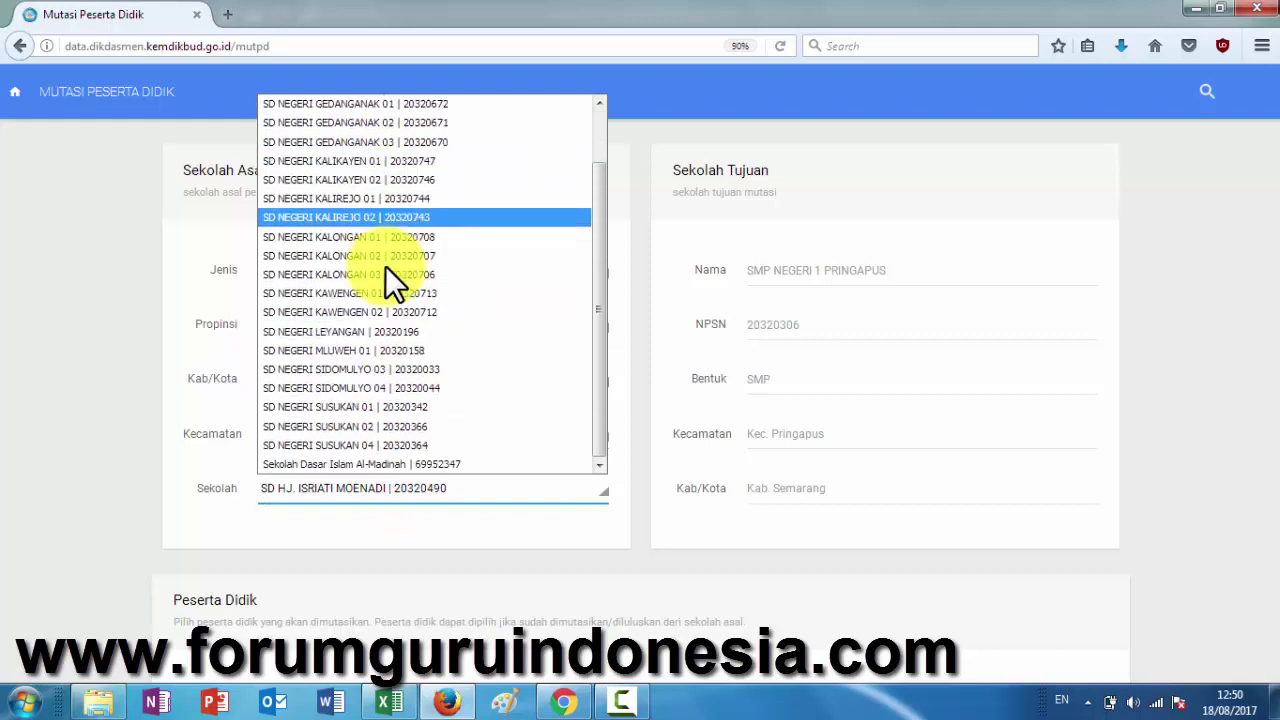
left_click(384, 445)
scroll(425, 510, "down", 2)
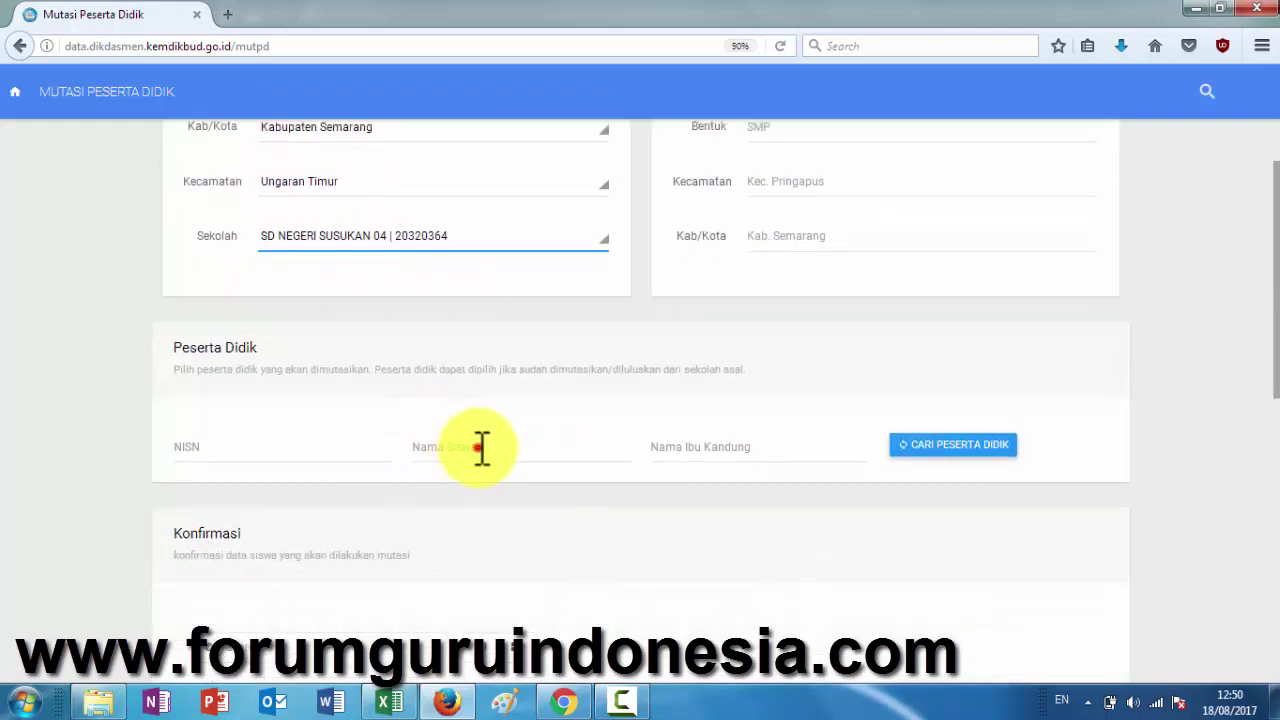
- Search Nama Siswa for ANDRIAN, rerun the search, and pick his Kelas VI result
left_click(480, 447)
type("ANDRIAN")
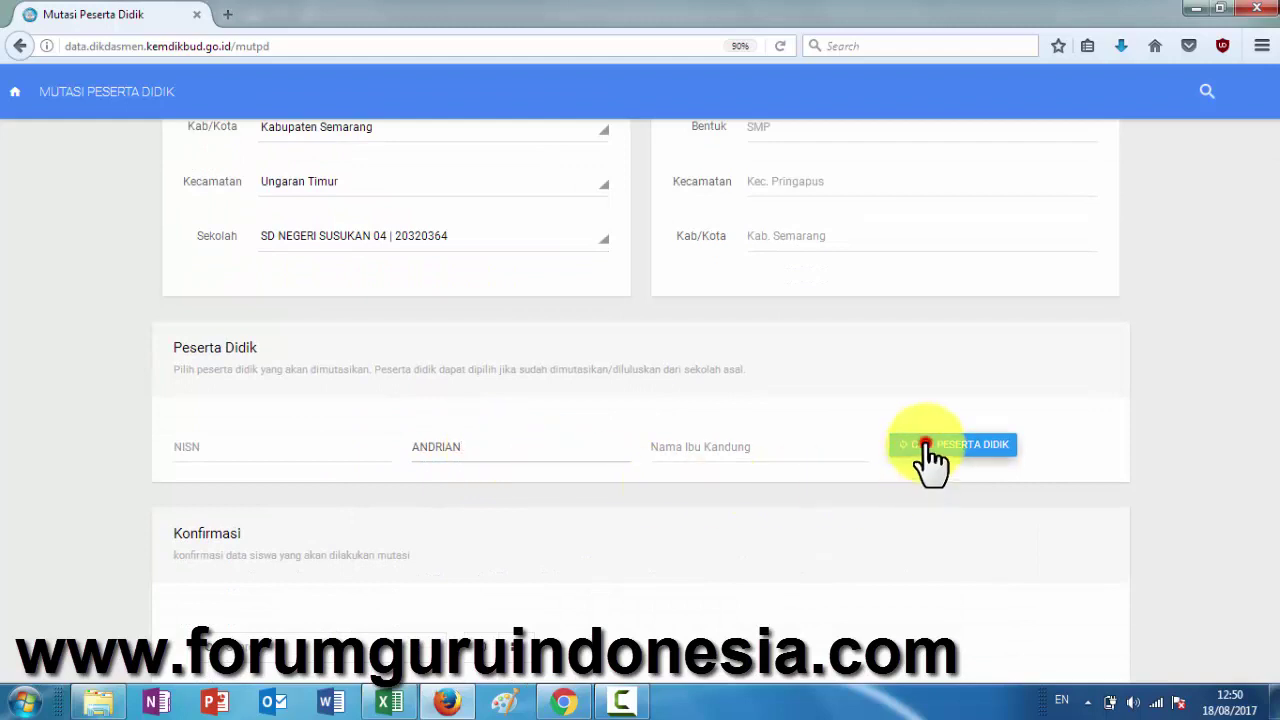
left_click(924, 464)
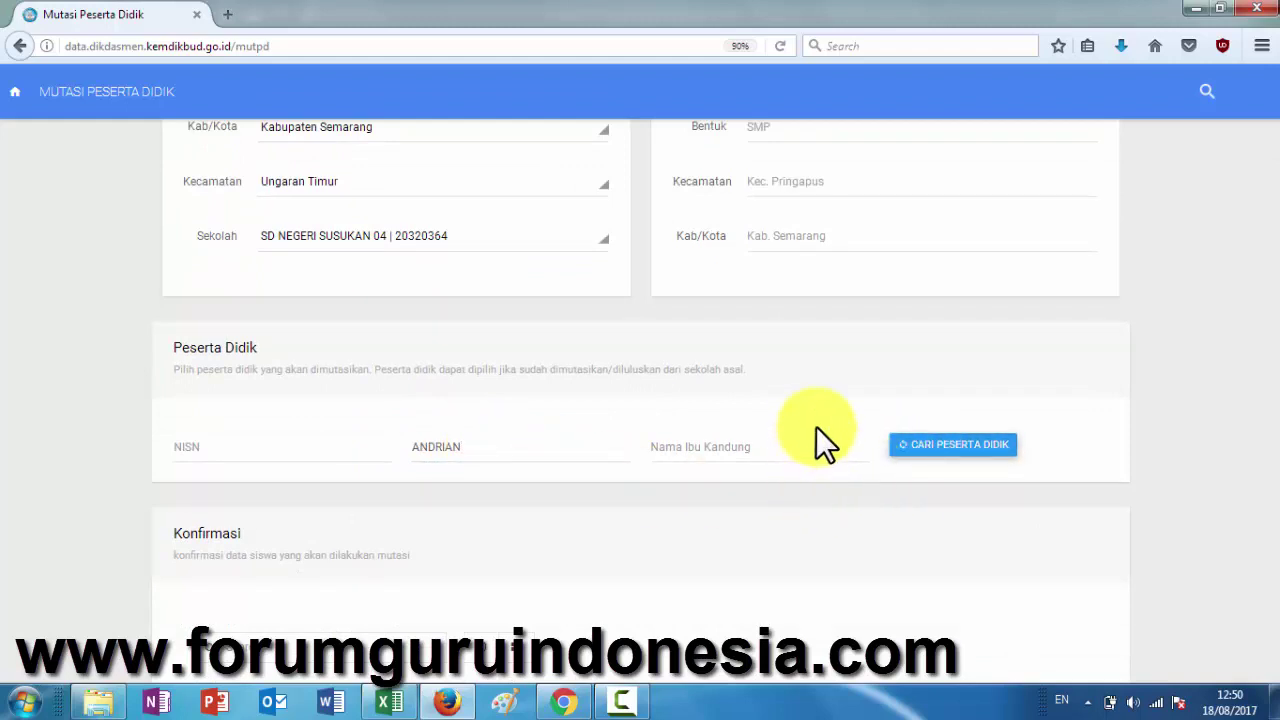
scroll(809, 509, "down", 3)
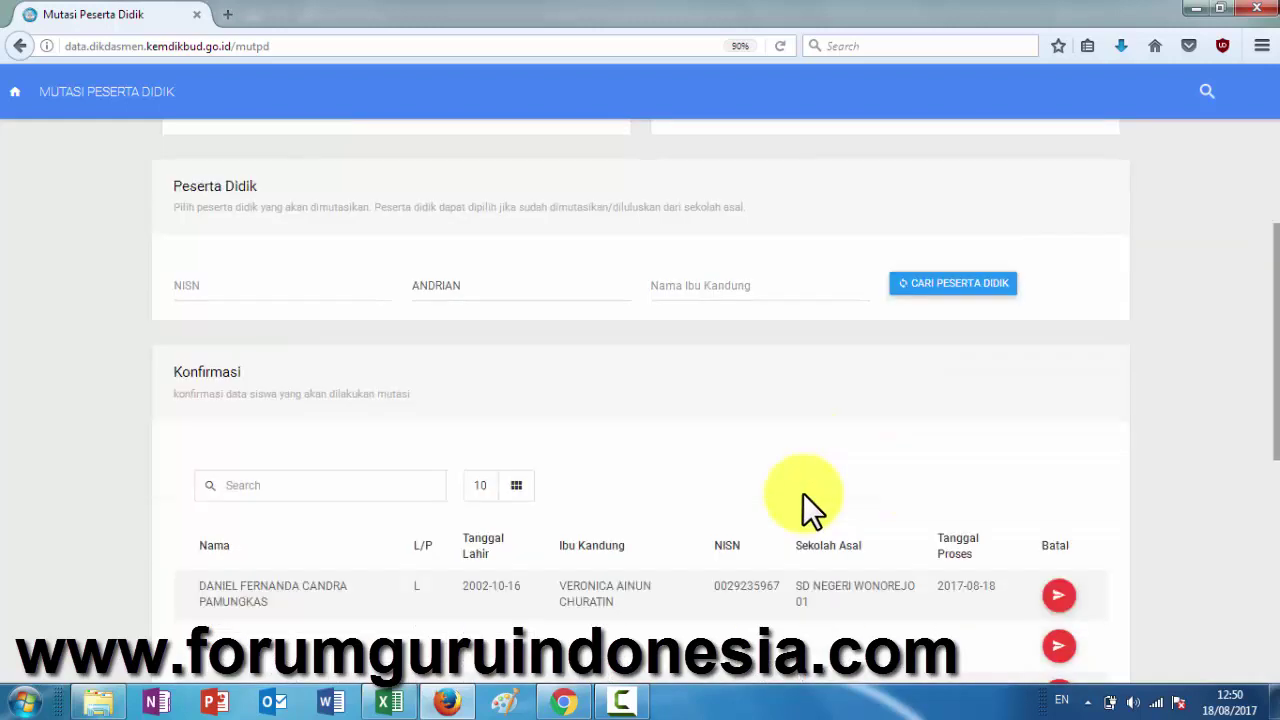
scroll(751, 491, "up", 3)
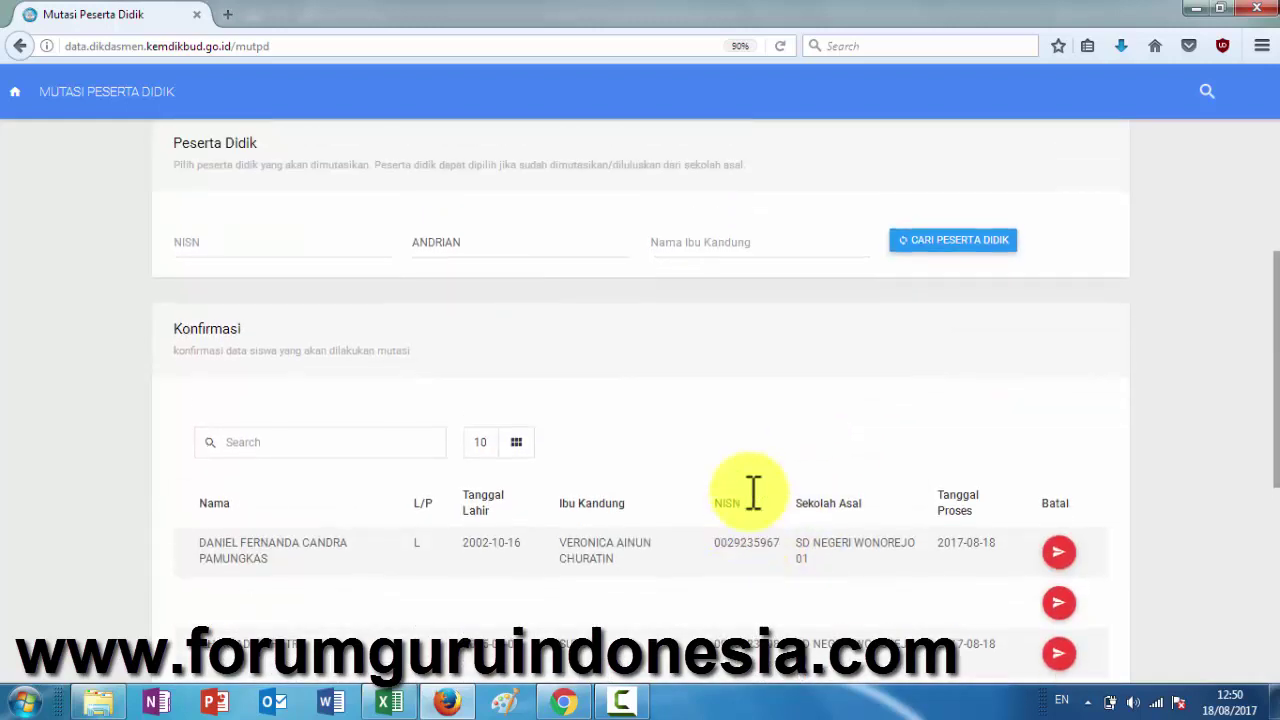
left_click(922, 450)
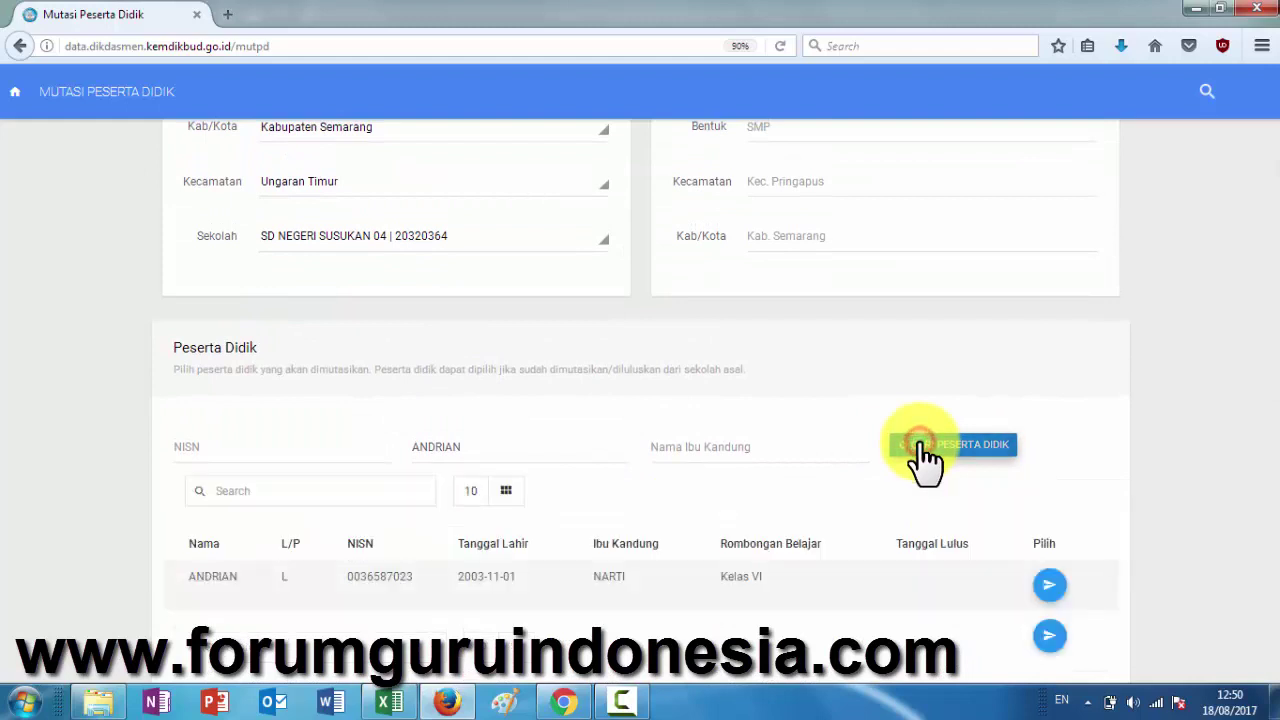
left_click(1043, 586)
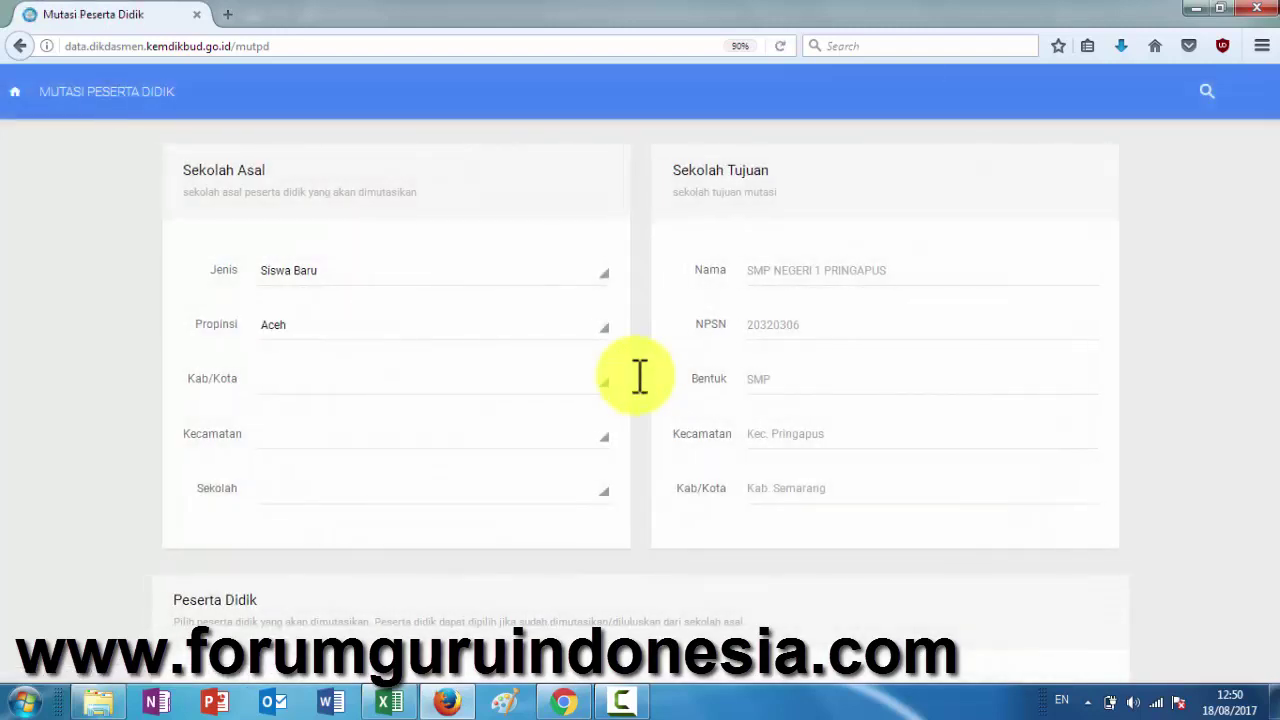
- Mark ANDRIAN's name in D140 red in the Excel list
scroll(637, 376, "down", 5)
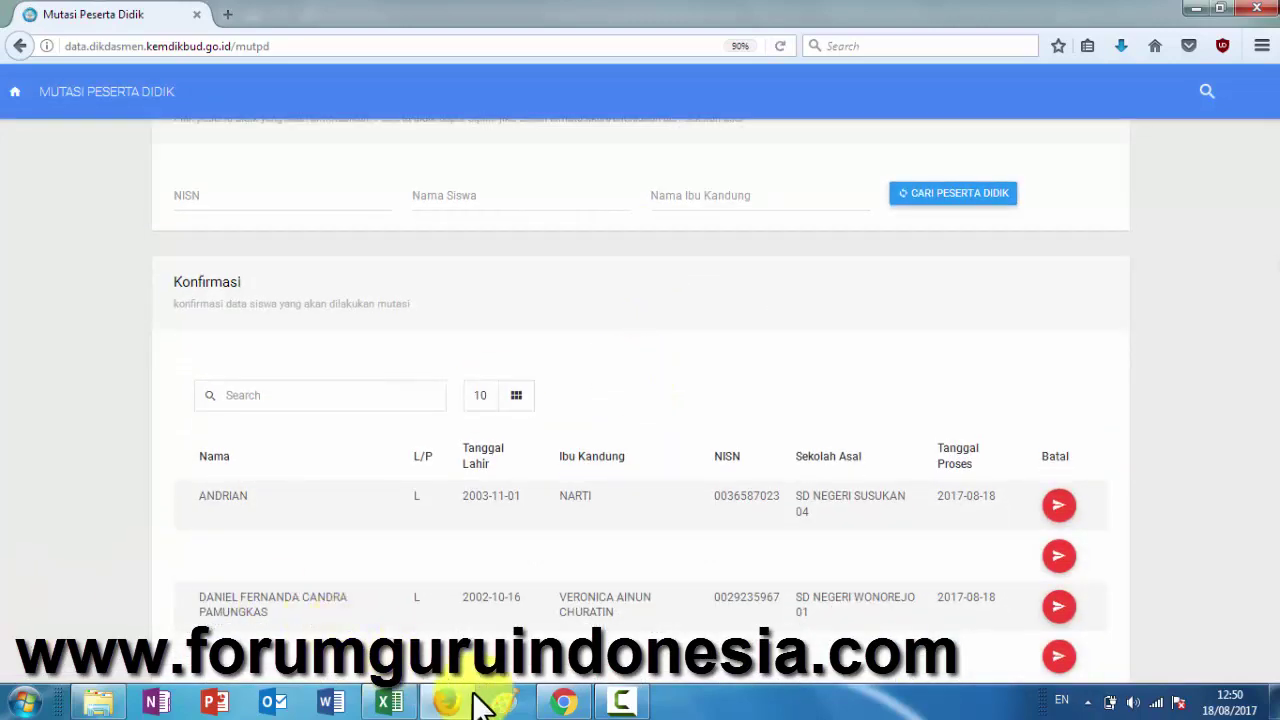
left_click(389, 703)
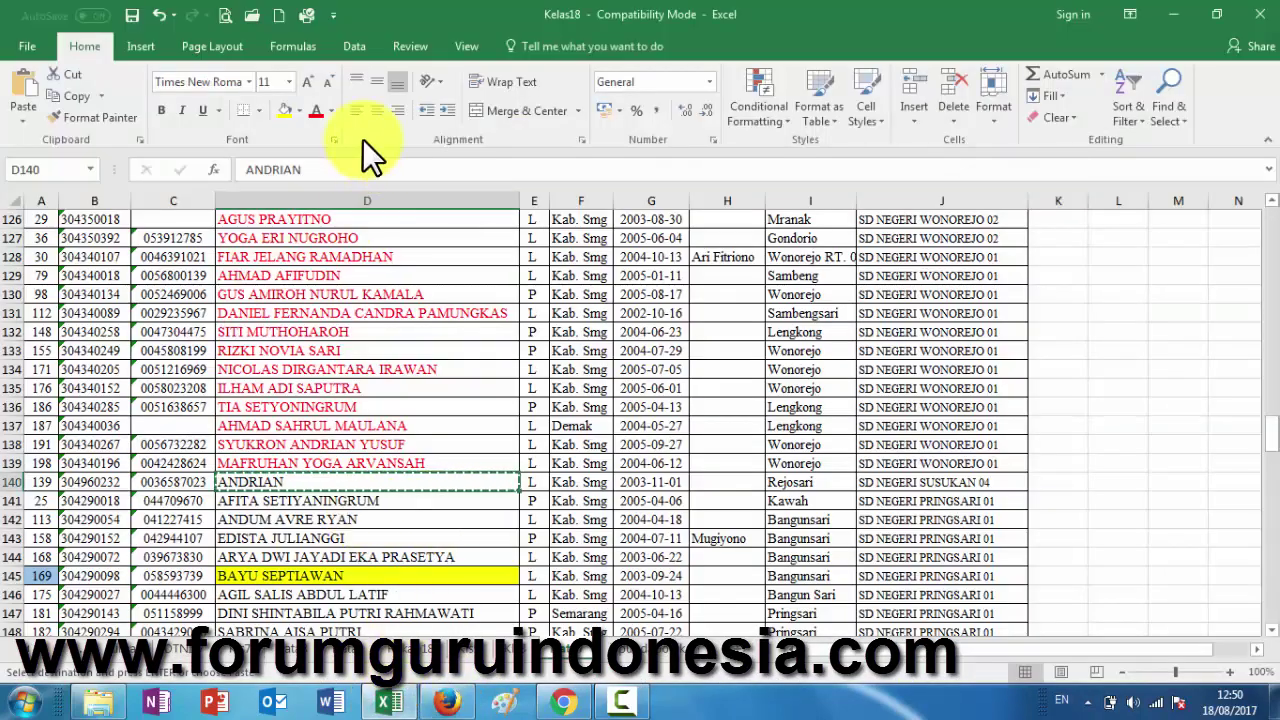
left_click(316, 110)
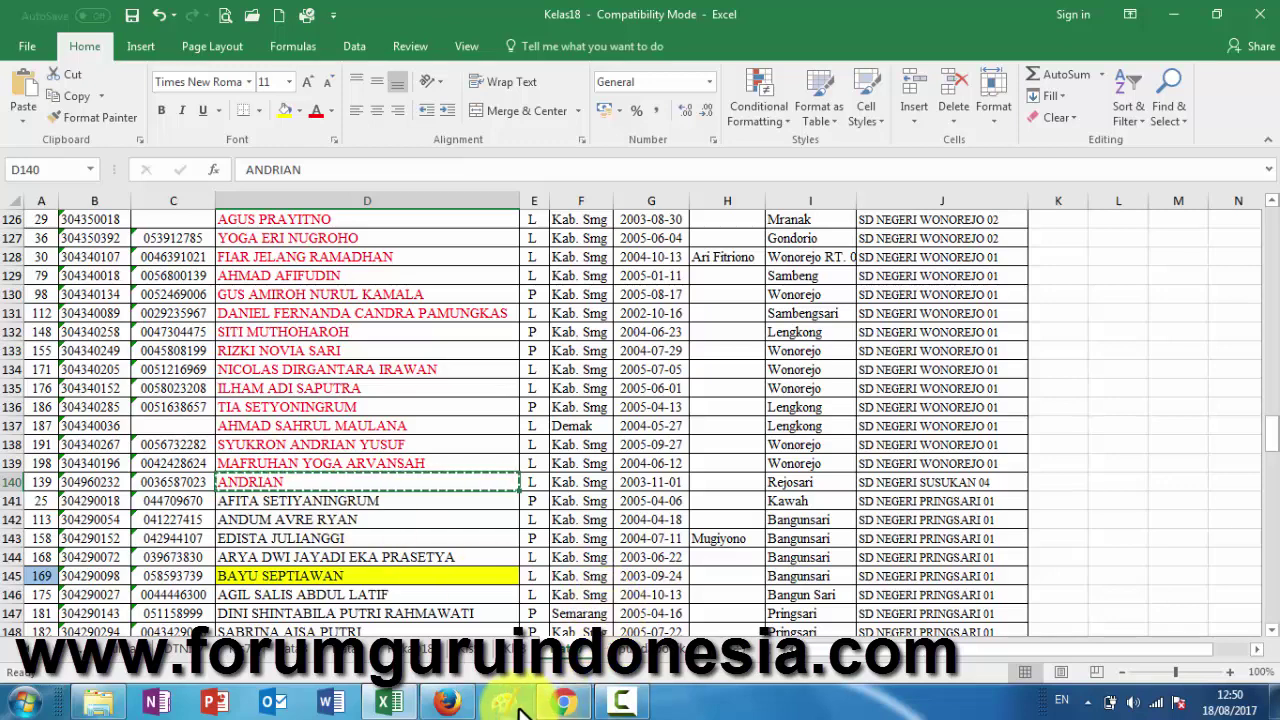
- Review page 2 of the pending transfers and submit KONFIRMASI PROSES MUTASI
left_click(450, 703)
scroll(379, 480, "down", 5)
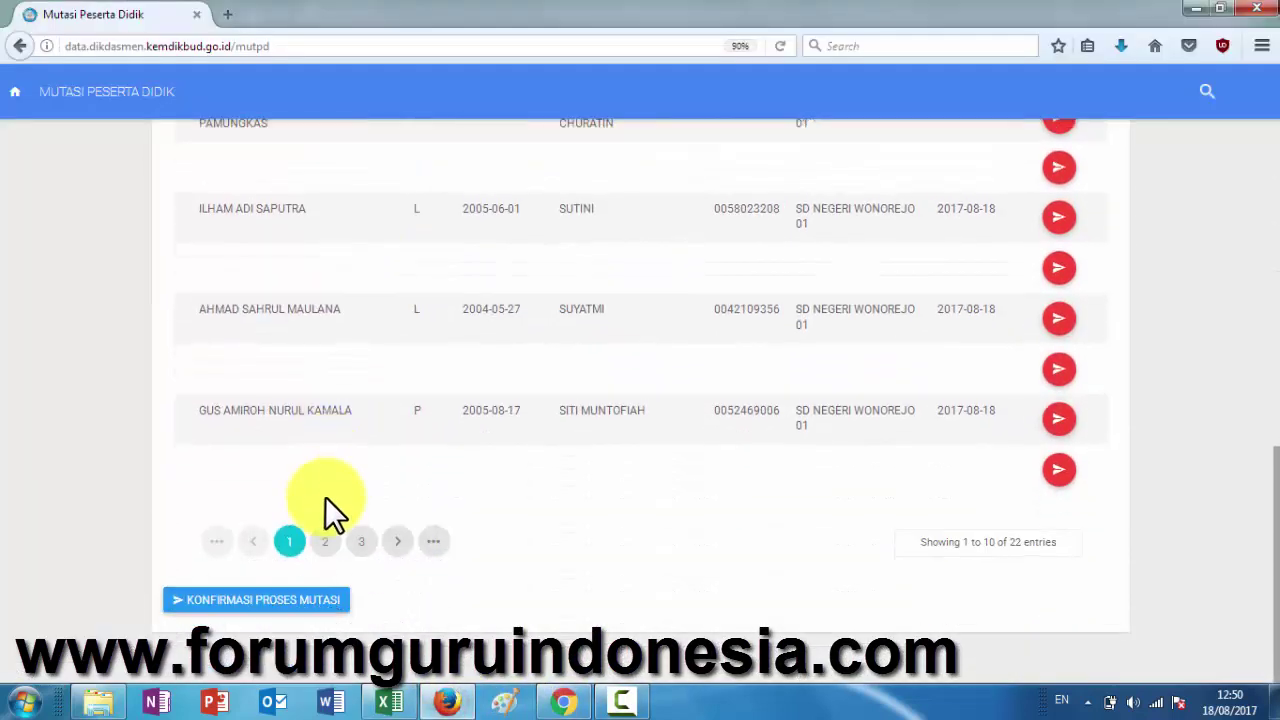
left_click(326, 541)
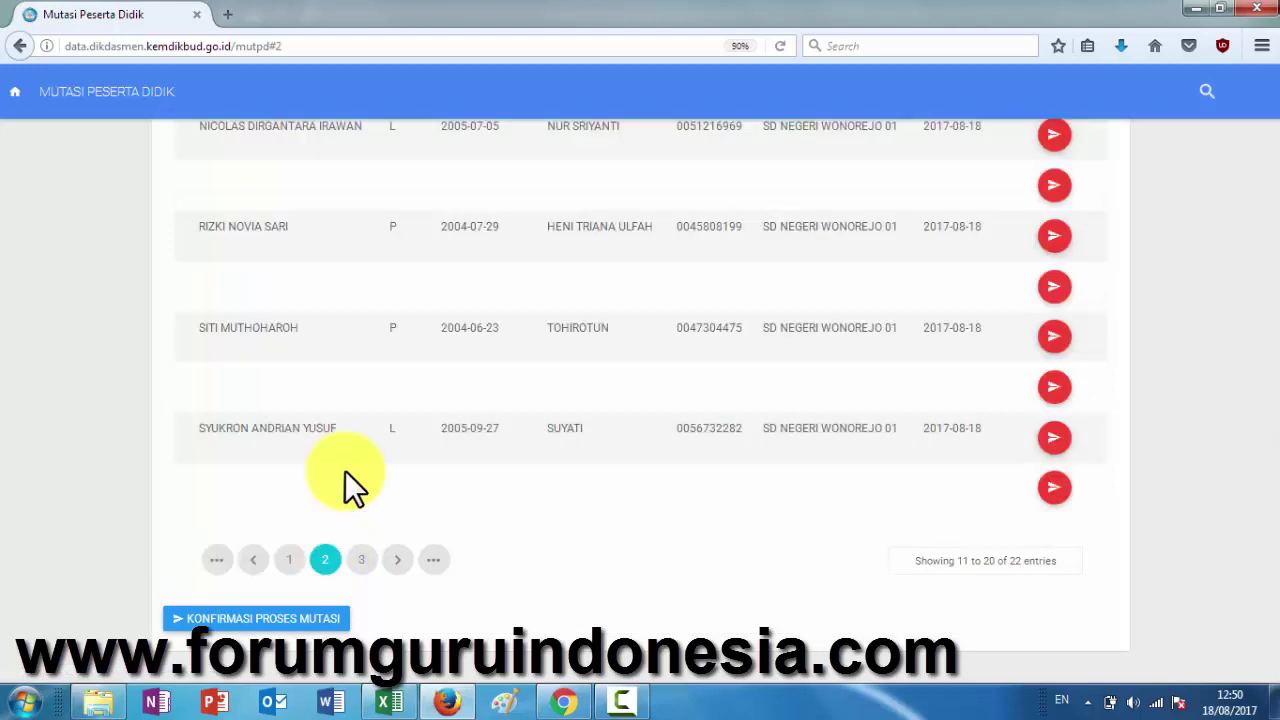
scroll(346, 472, "up", 5)
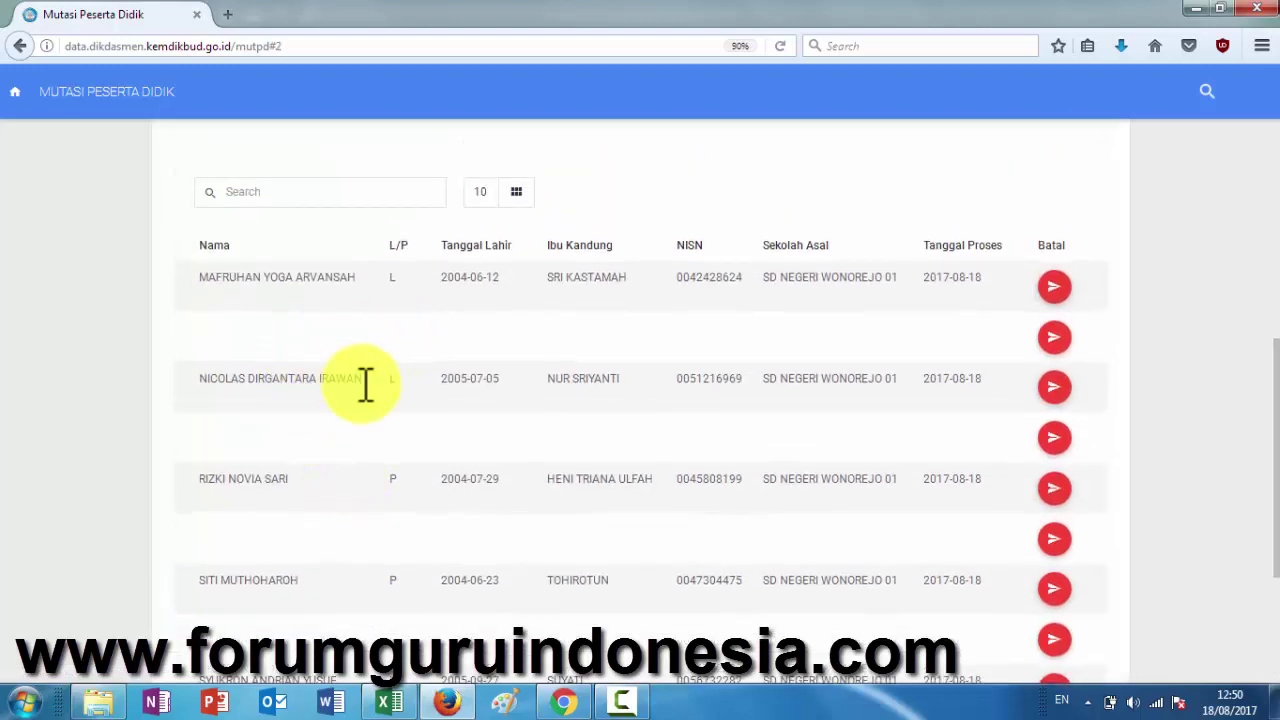
left_click(389, 702)
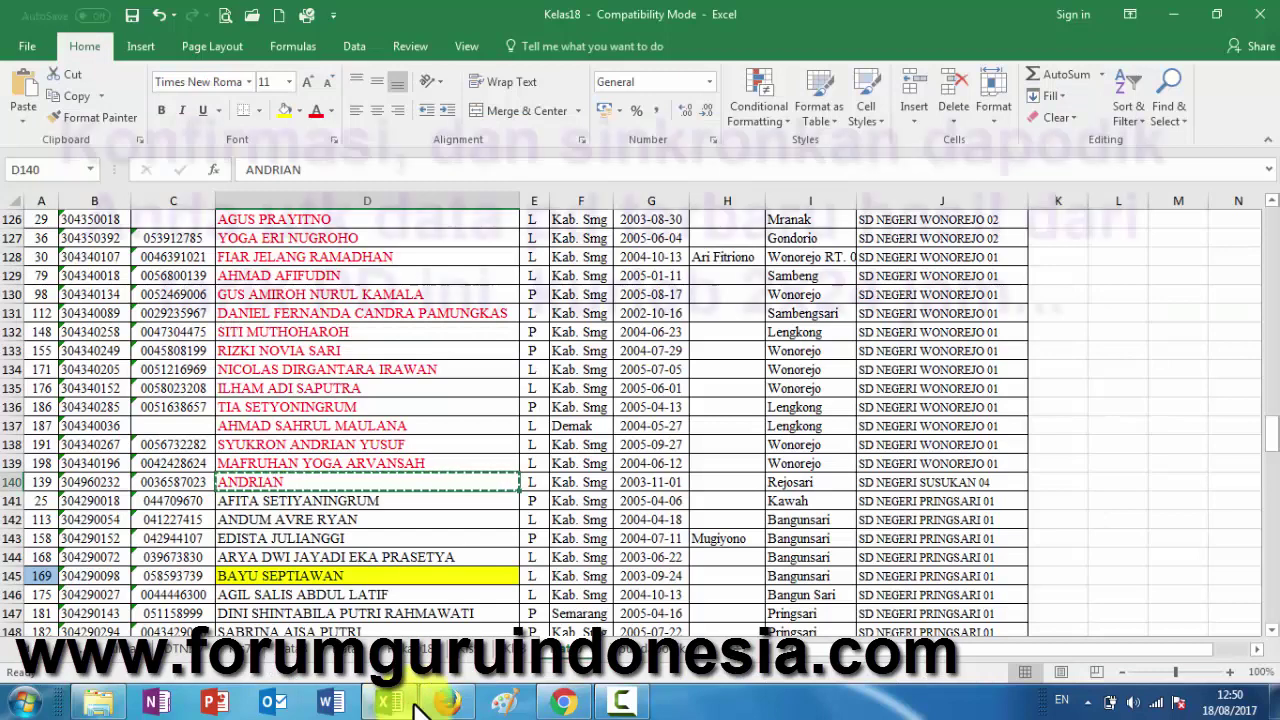
left_click(445, 703)
scroll(1150, 275, "down", 5)
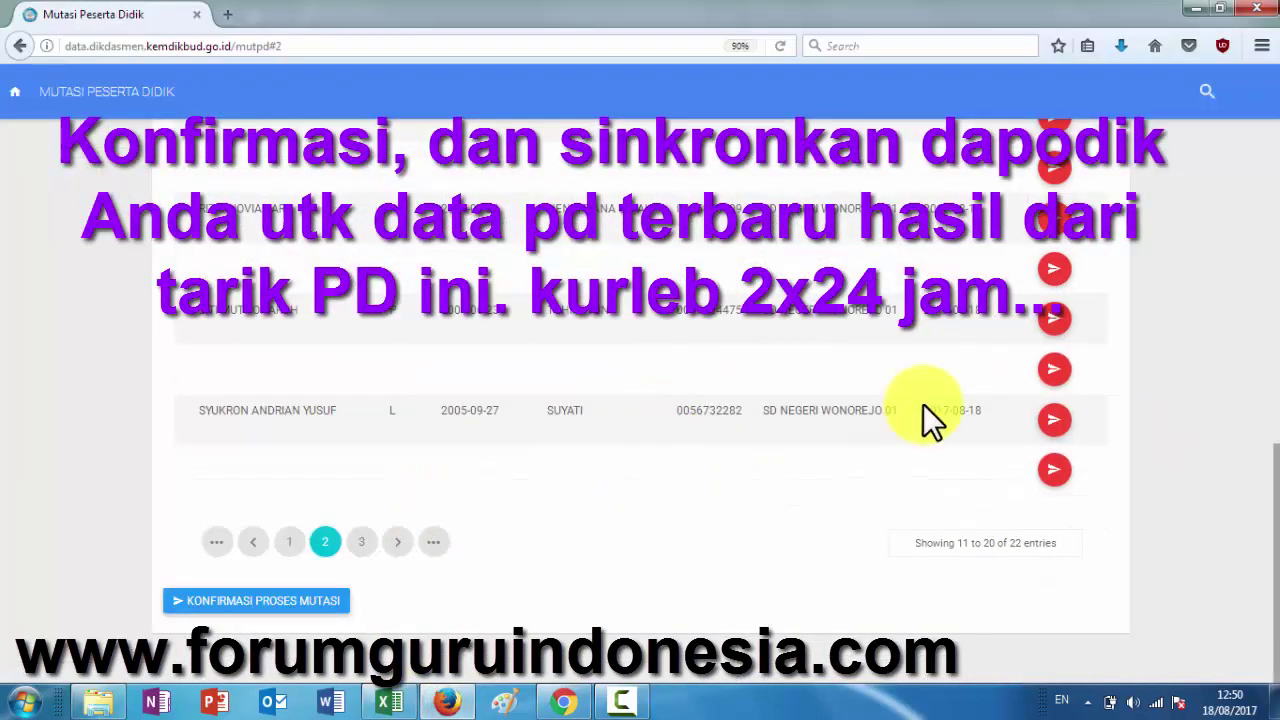
left_click(262, 604)
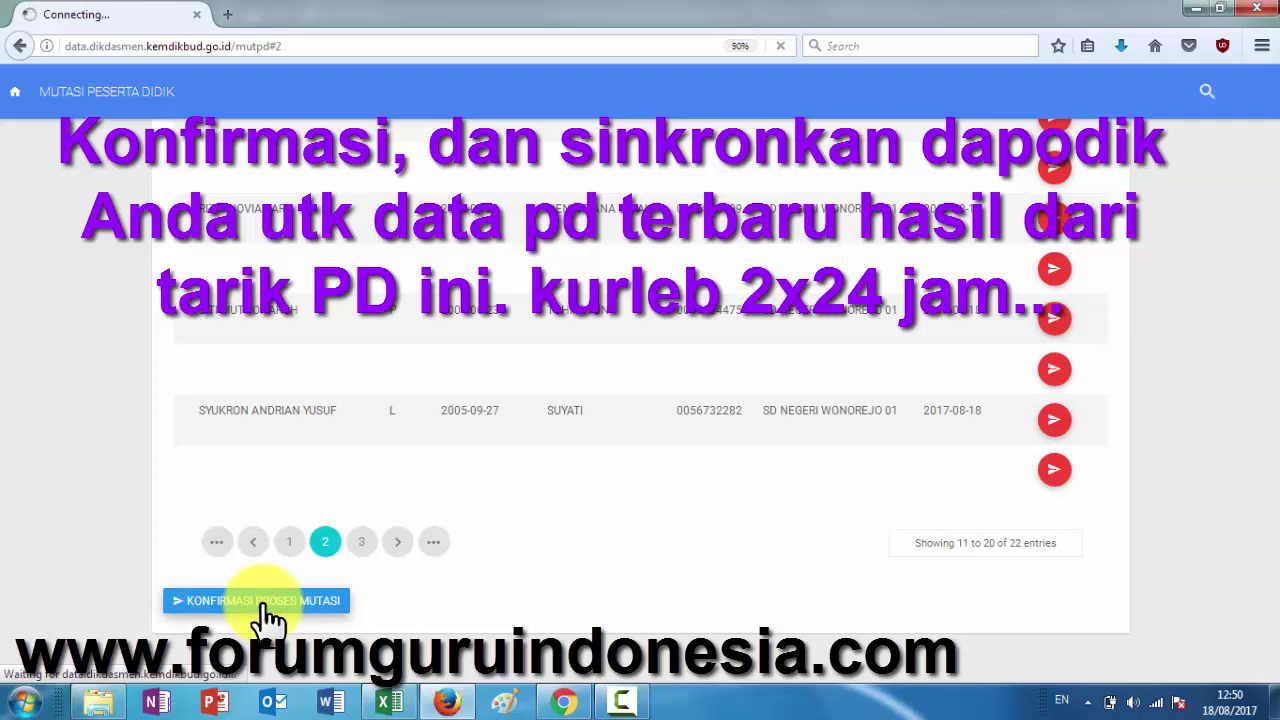
- Save Kelas18.xls despite compatibility warnings and close Excel
left_click(389, 700)
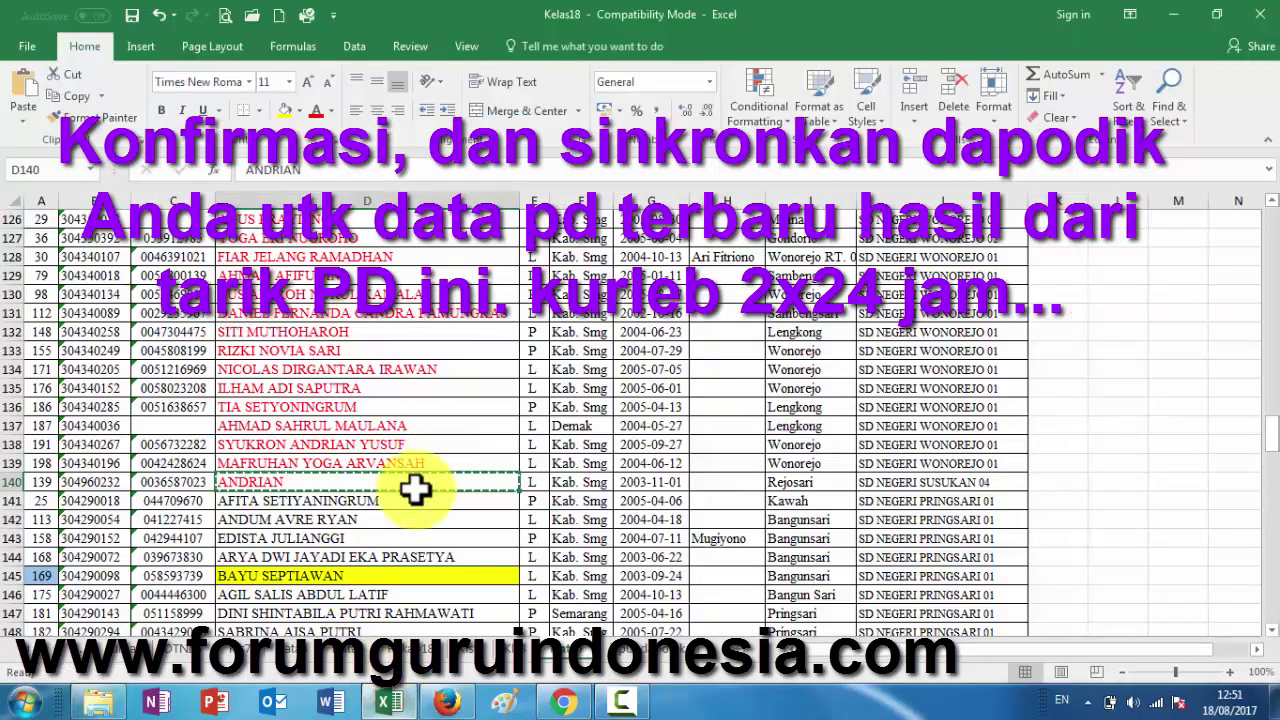
left_click(1259, 12)
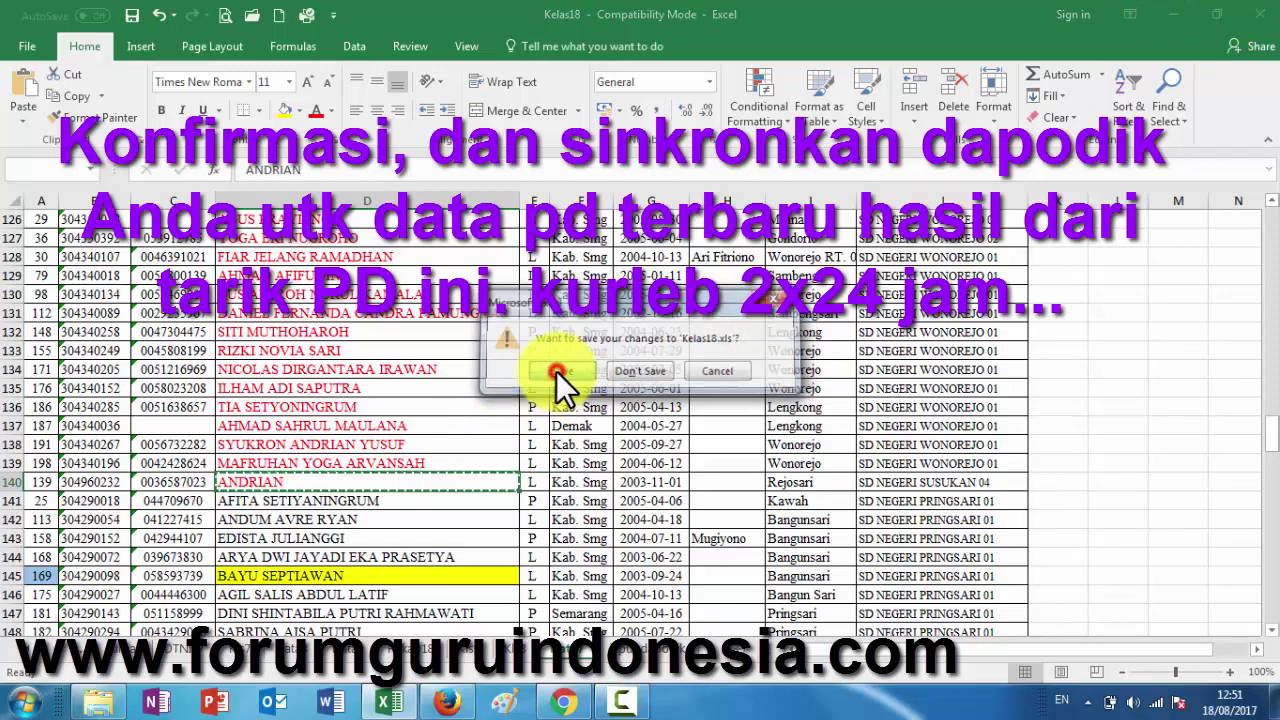
left_click(556, 371)
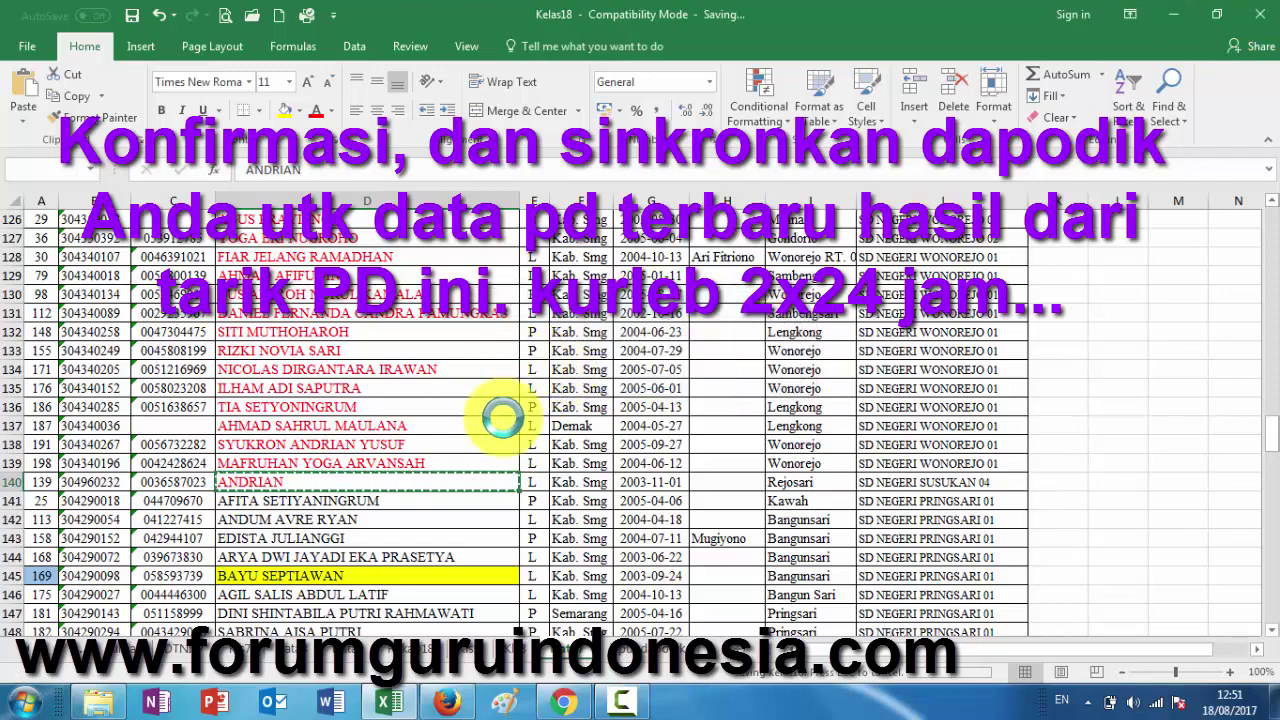
left_click(695, 469)
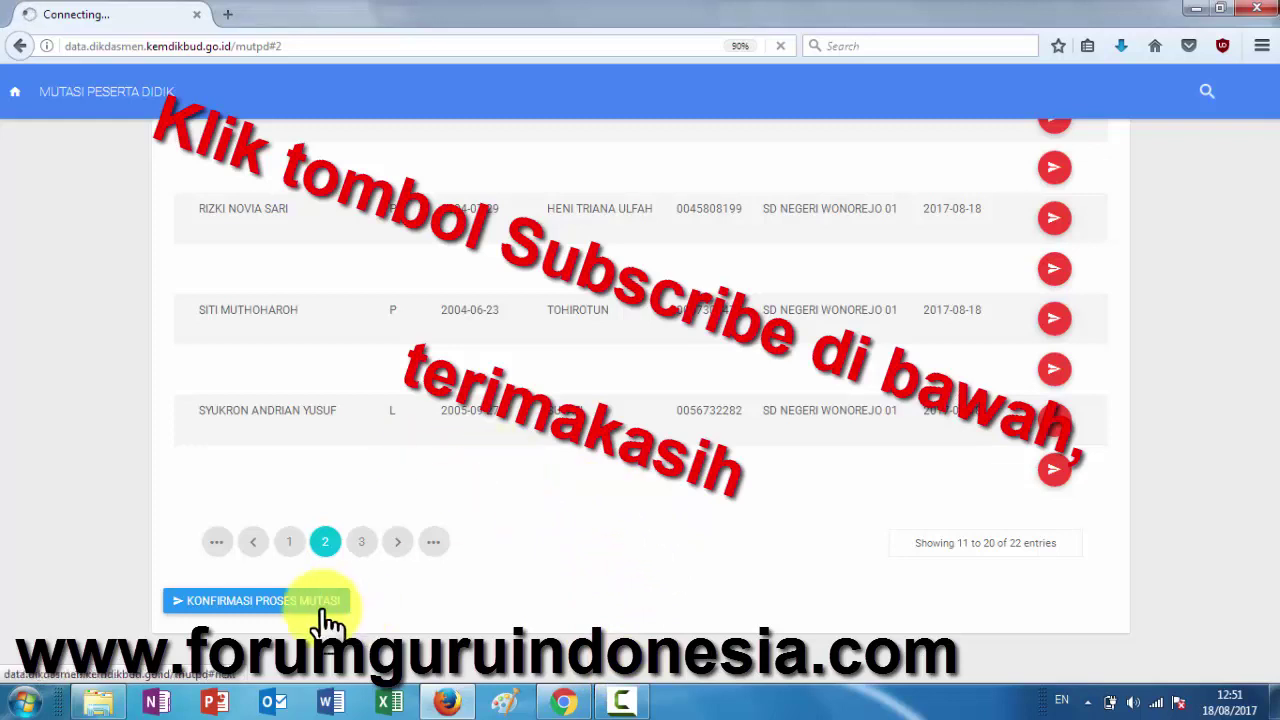
- Resubmit the transfer confirmation, close the 504 timeout tab, and check Konfirmasi shows 0 entries
left_click(281, 601)
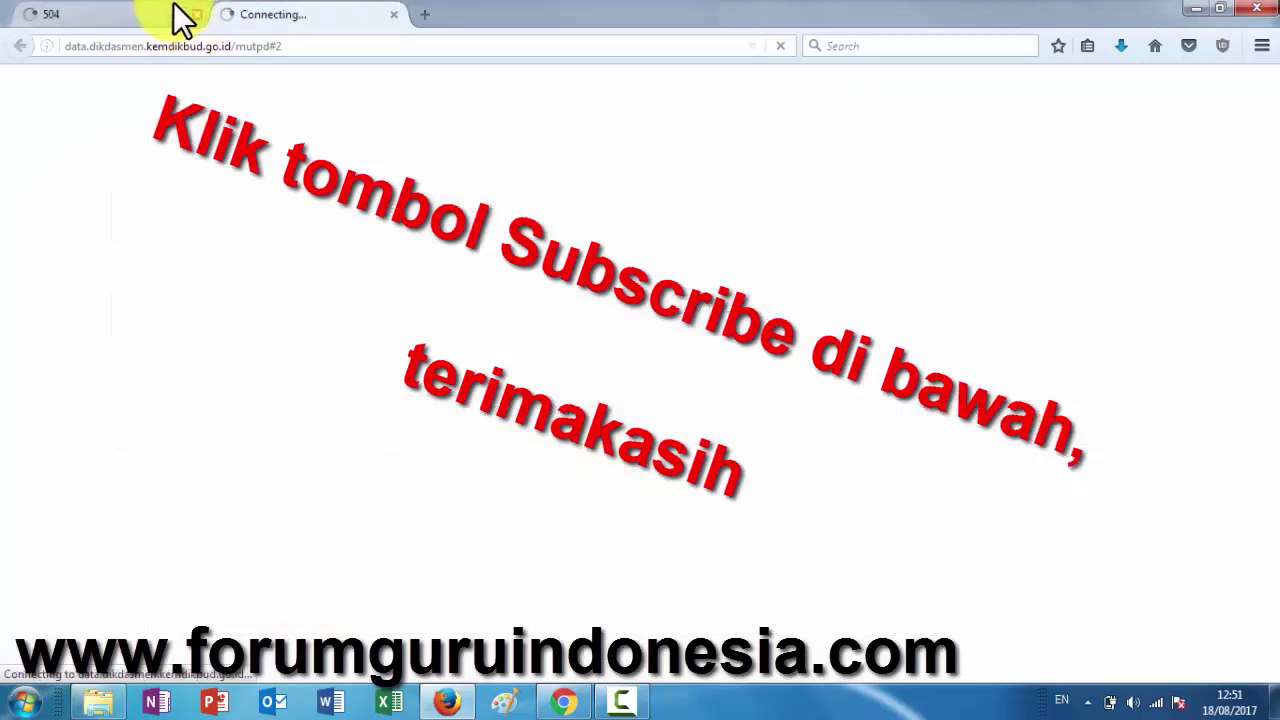
left_click(157, 14)
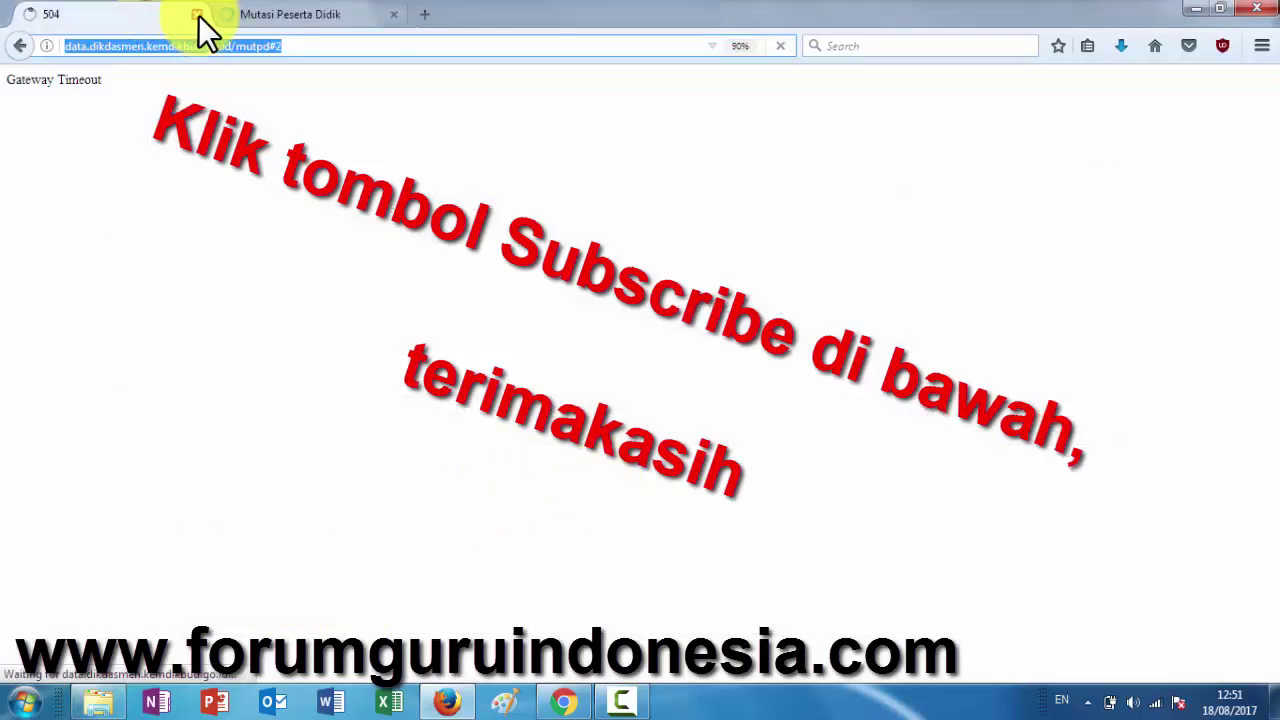
left_click(198, 15)
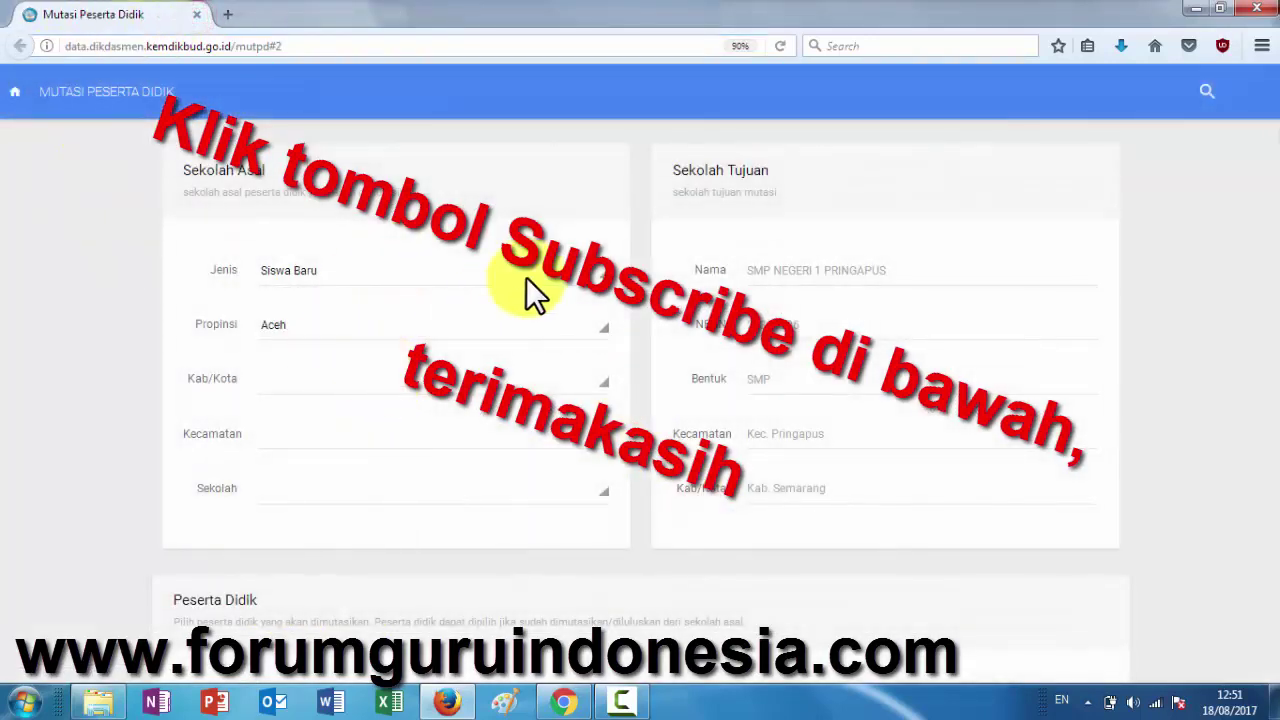
scroll(650, 370, "down", 5)
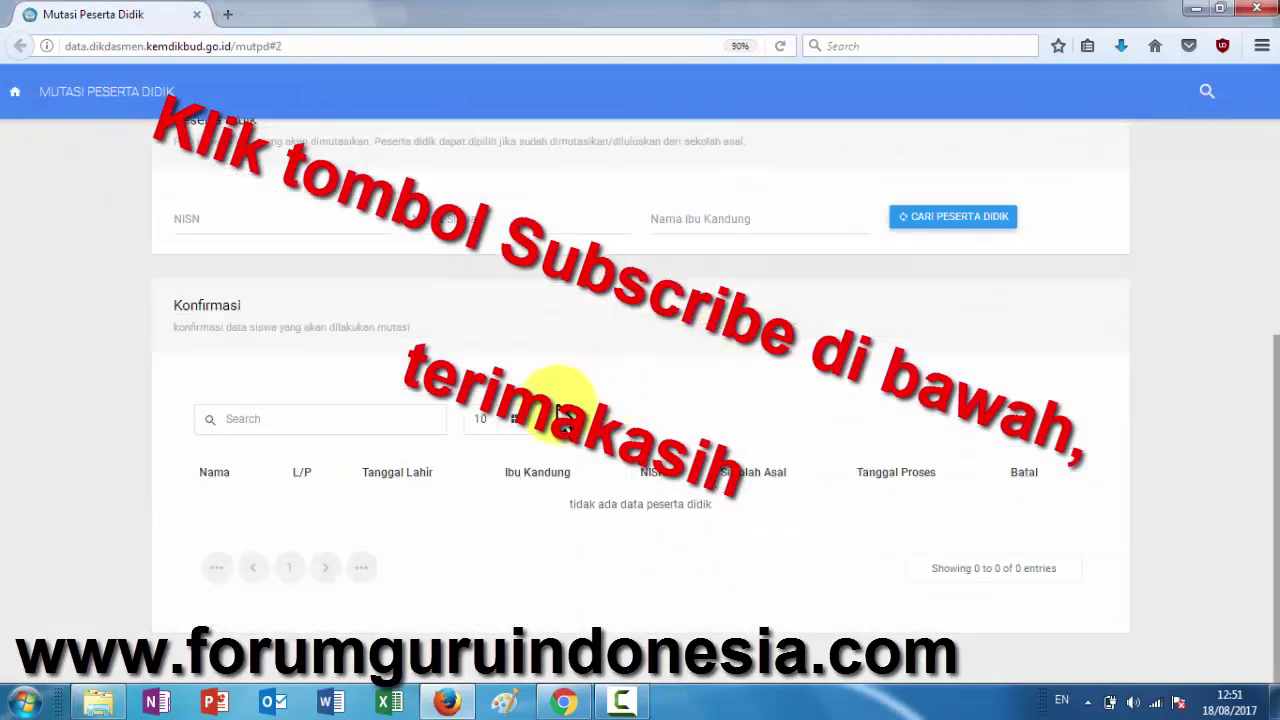